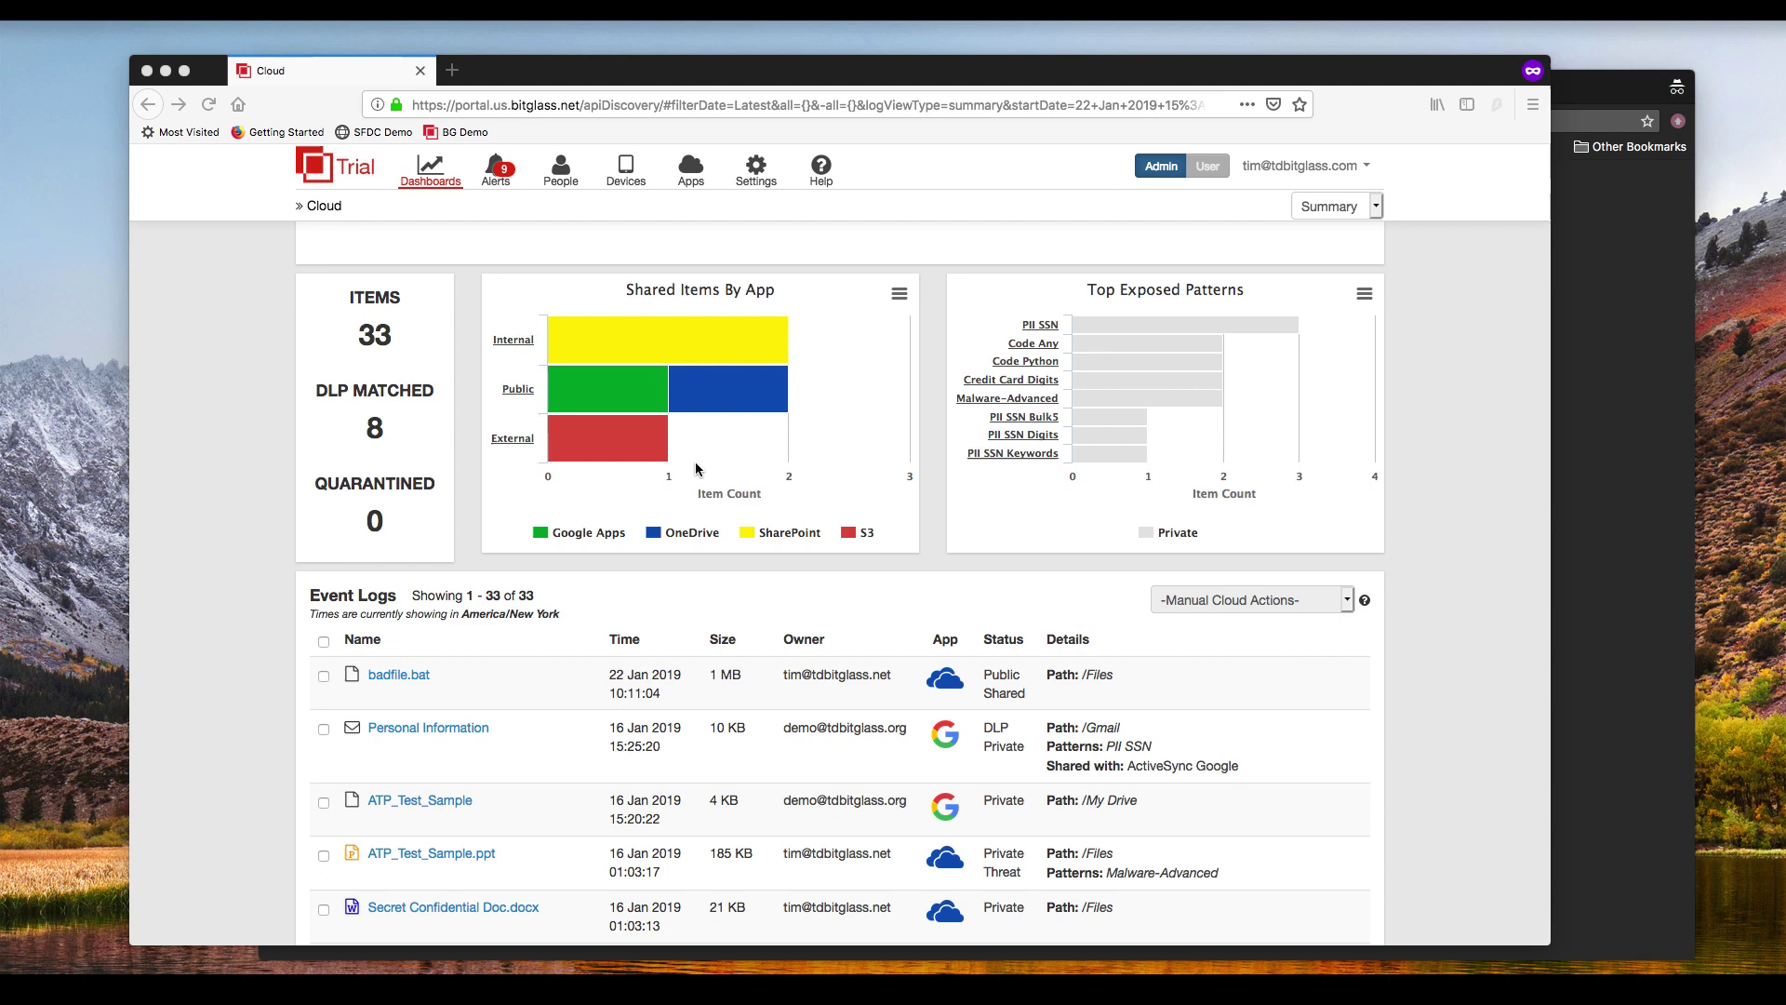
Step: Go to Apps > Policies and scroll down to the Google Apps access rules
left_click(692, 177)
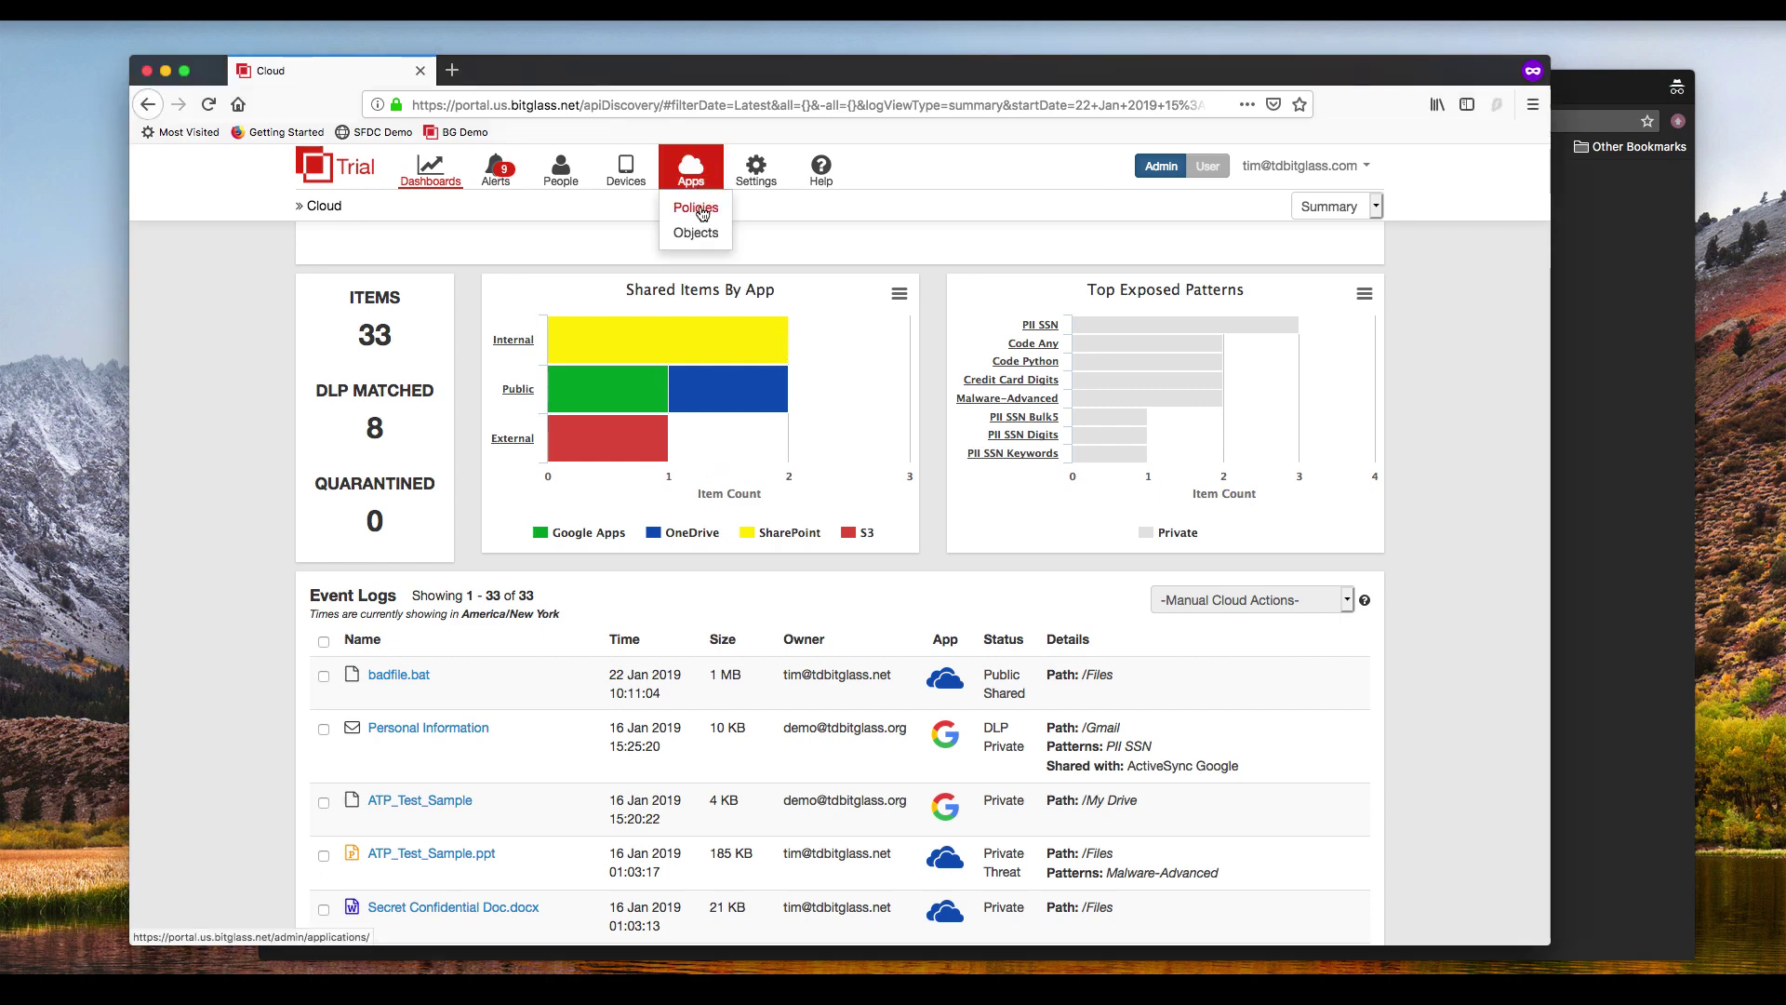
left_click(702, 213)
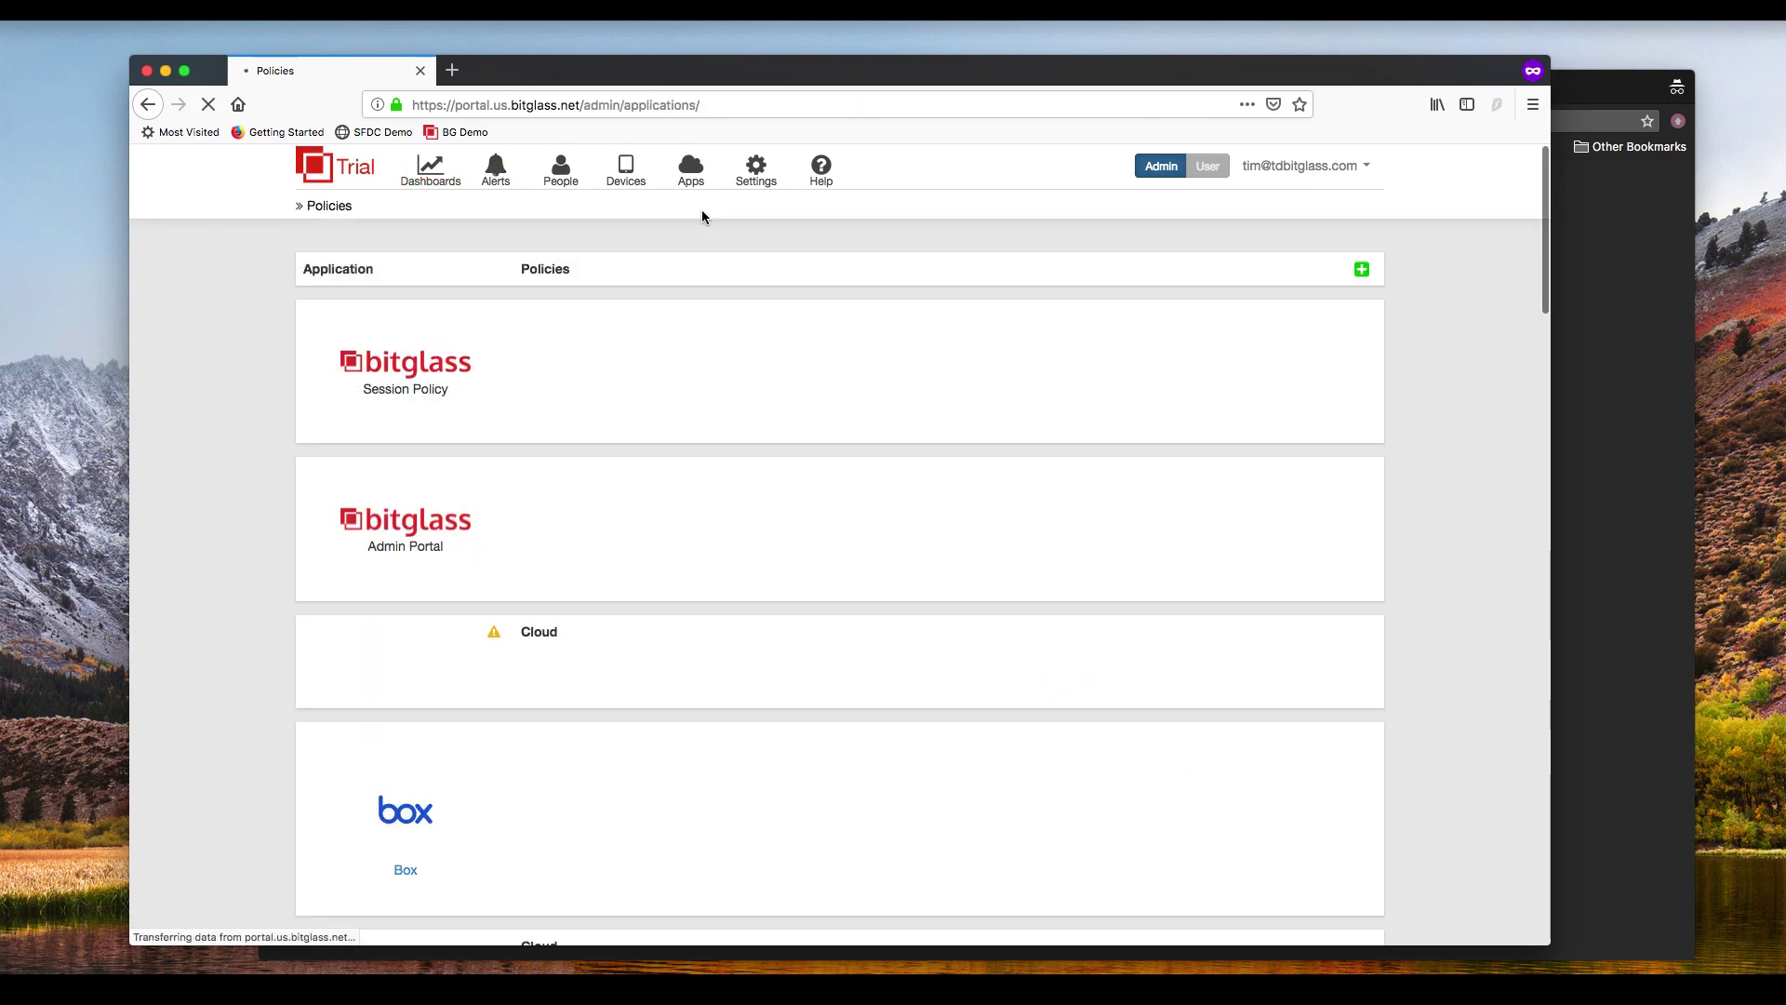
scroll(201, 636, "down", 15)
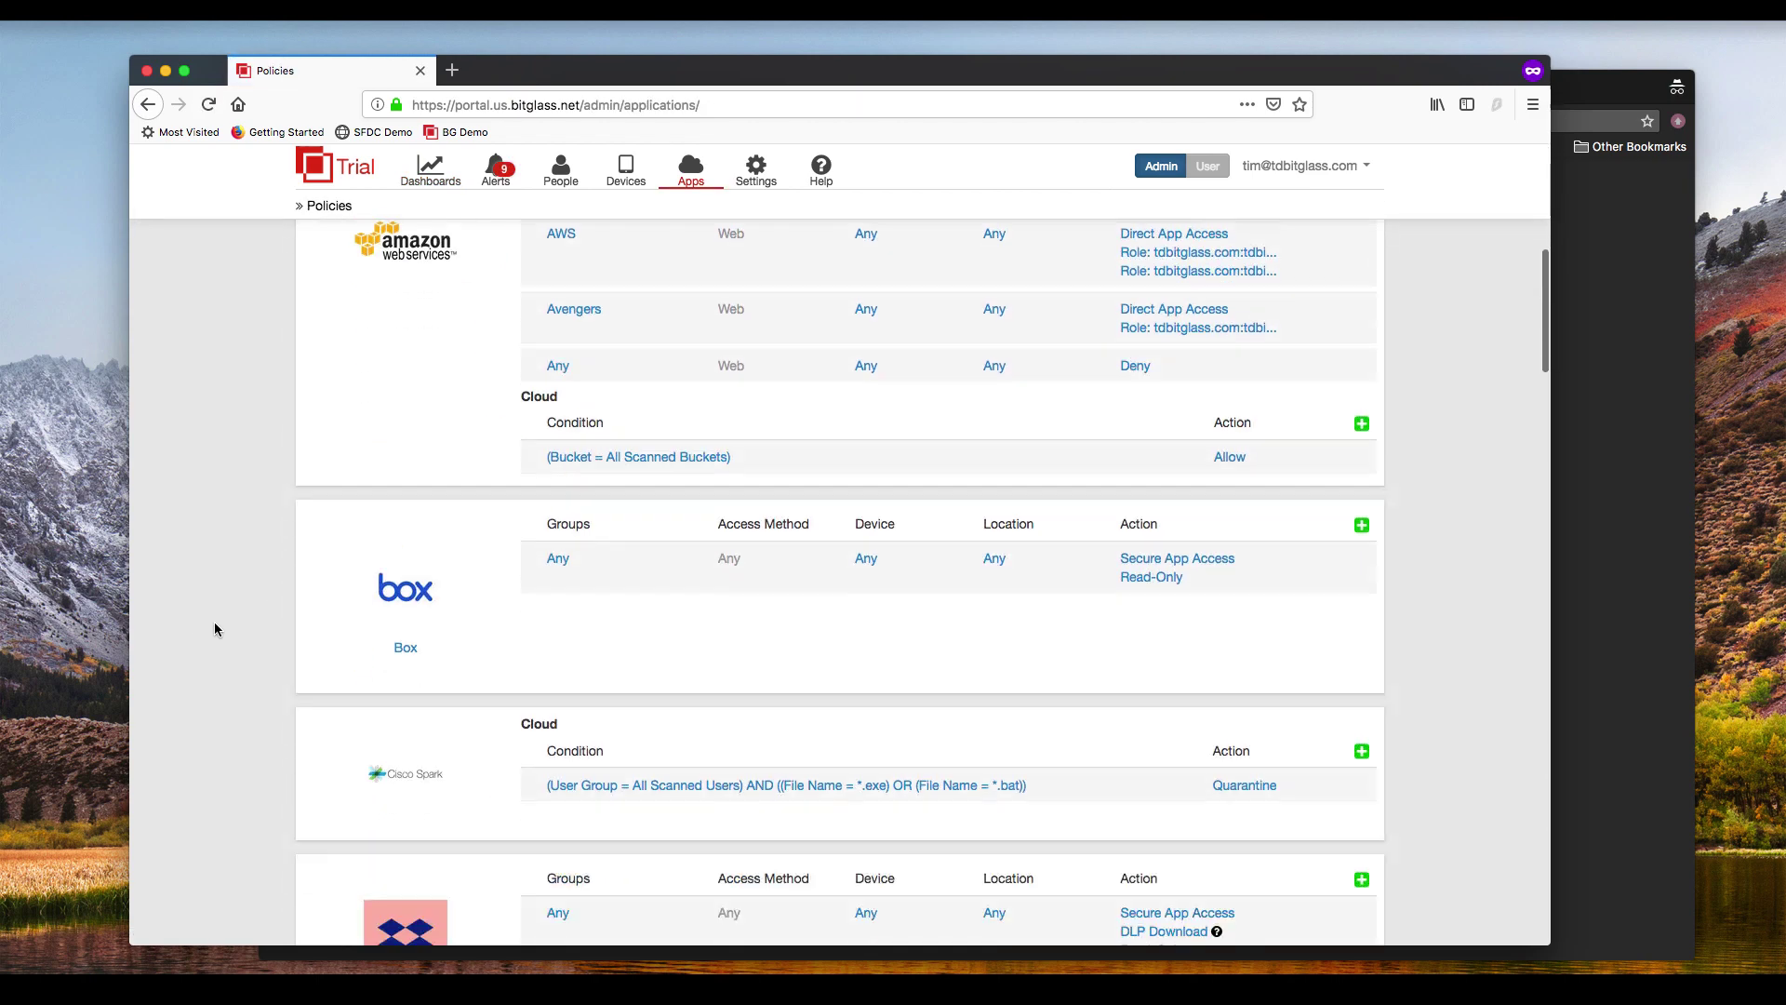
scroll(218, 625, "down", 5)
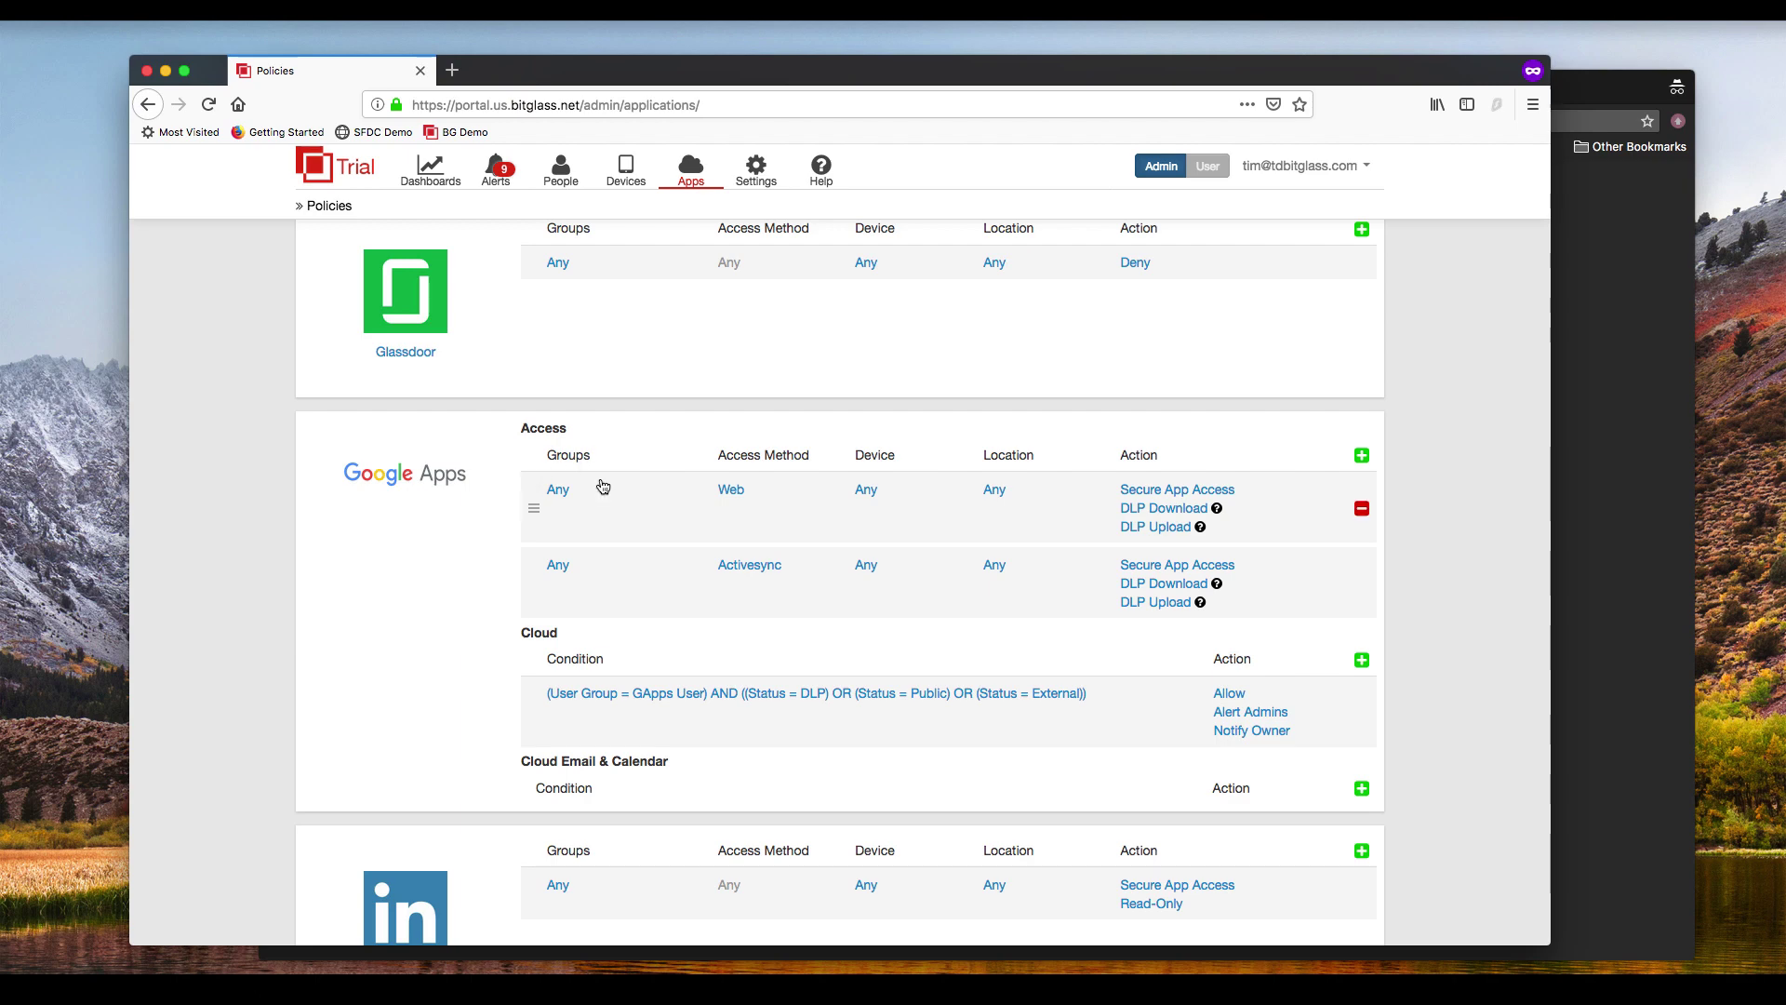
Step: Inspect the Google Apps rule's Web access method and Any device settings, leaving both unchanged
left_click(731, 490)
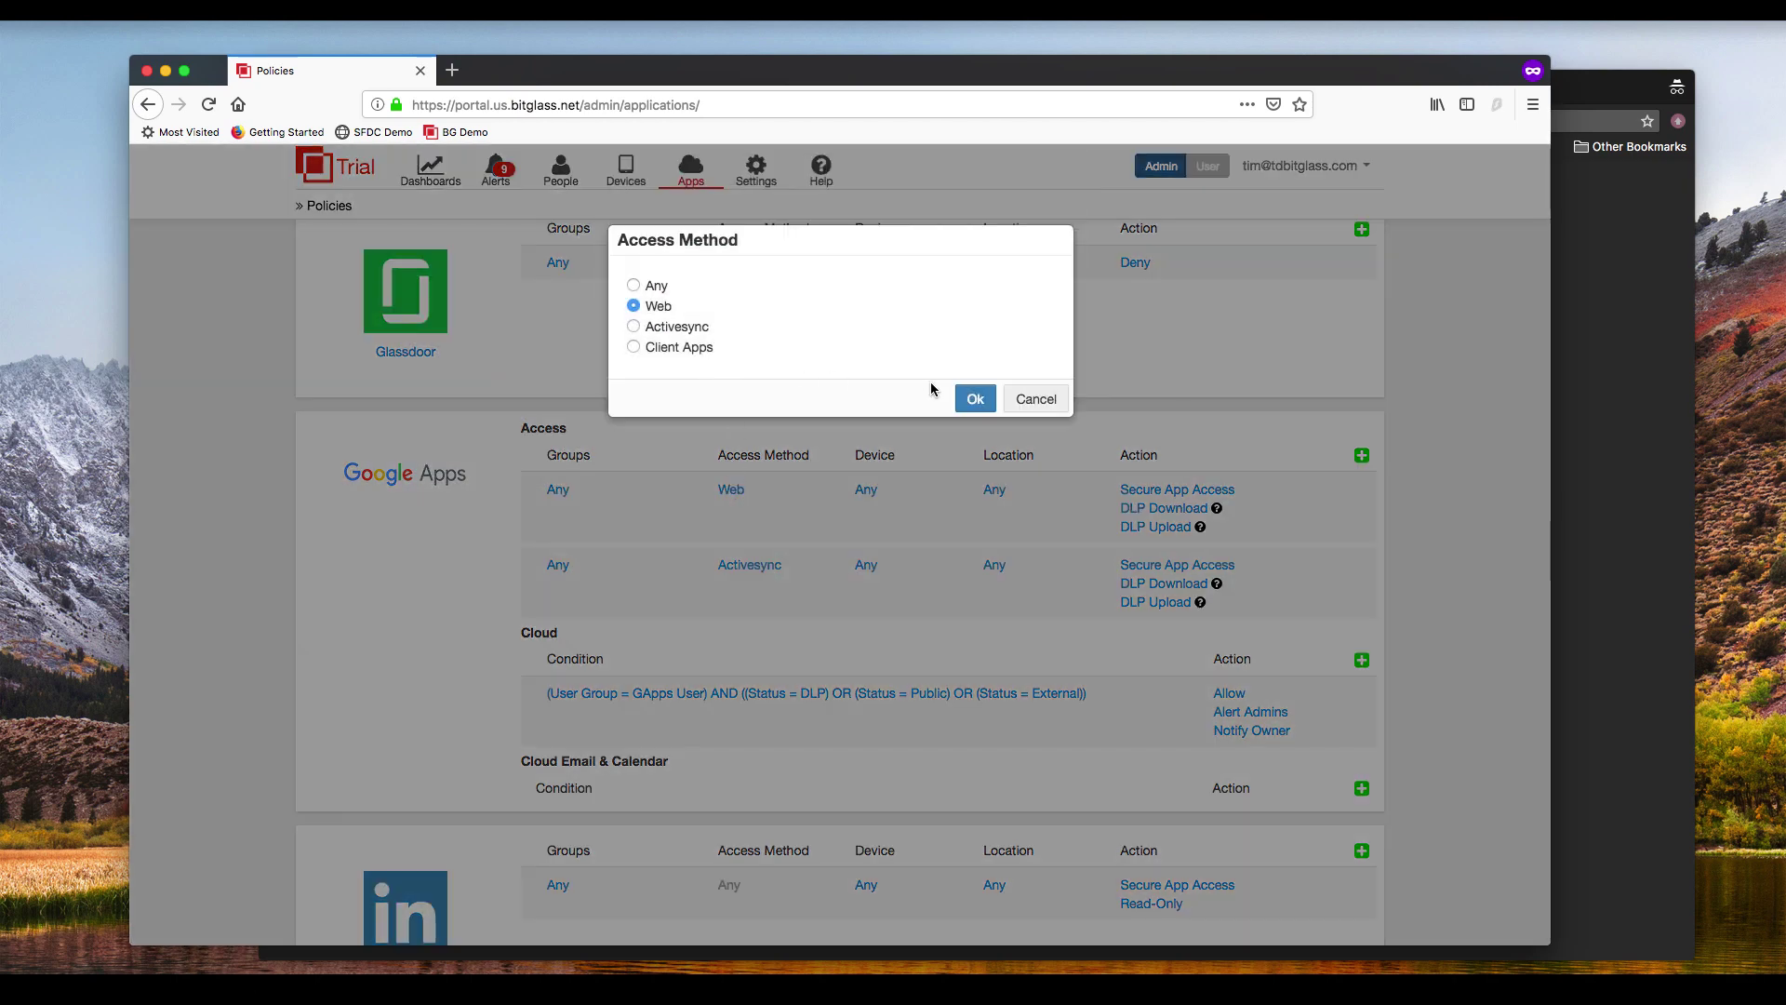
left_click(1035, 398)
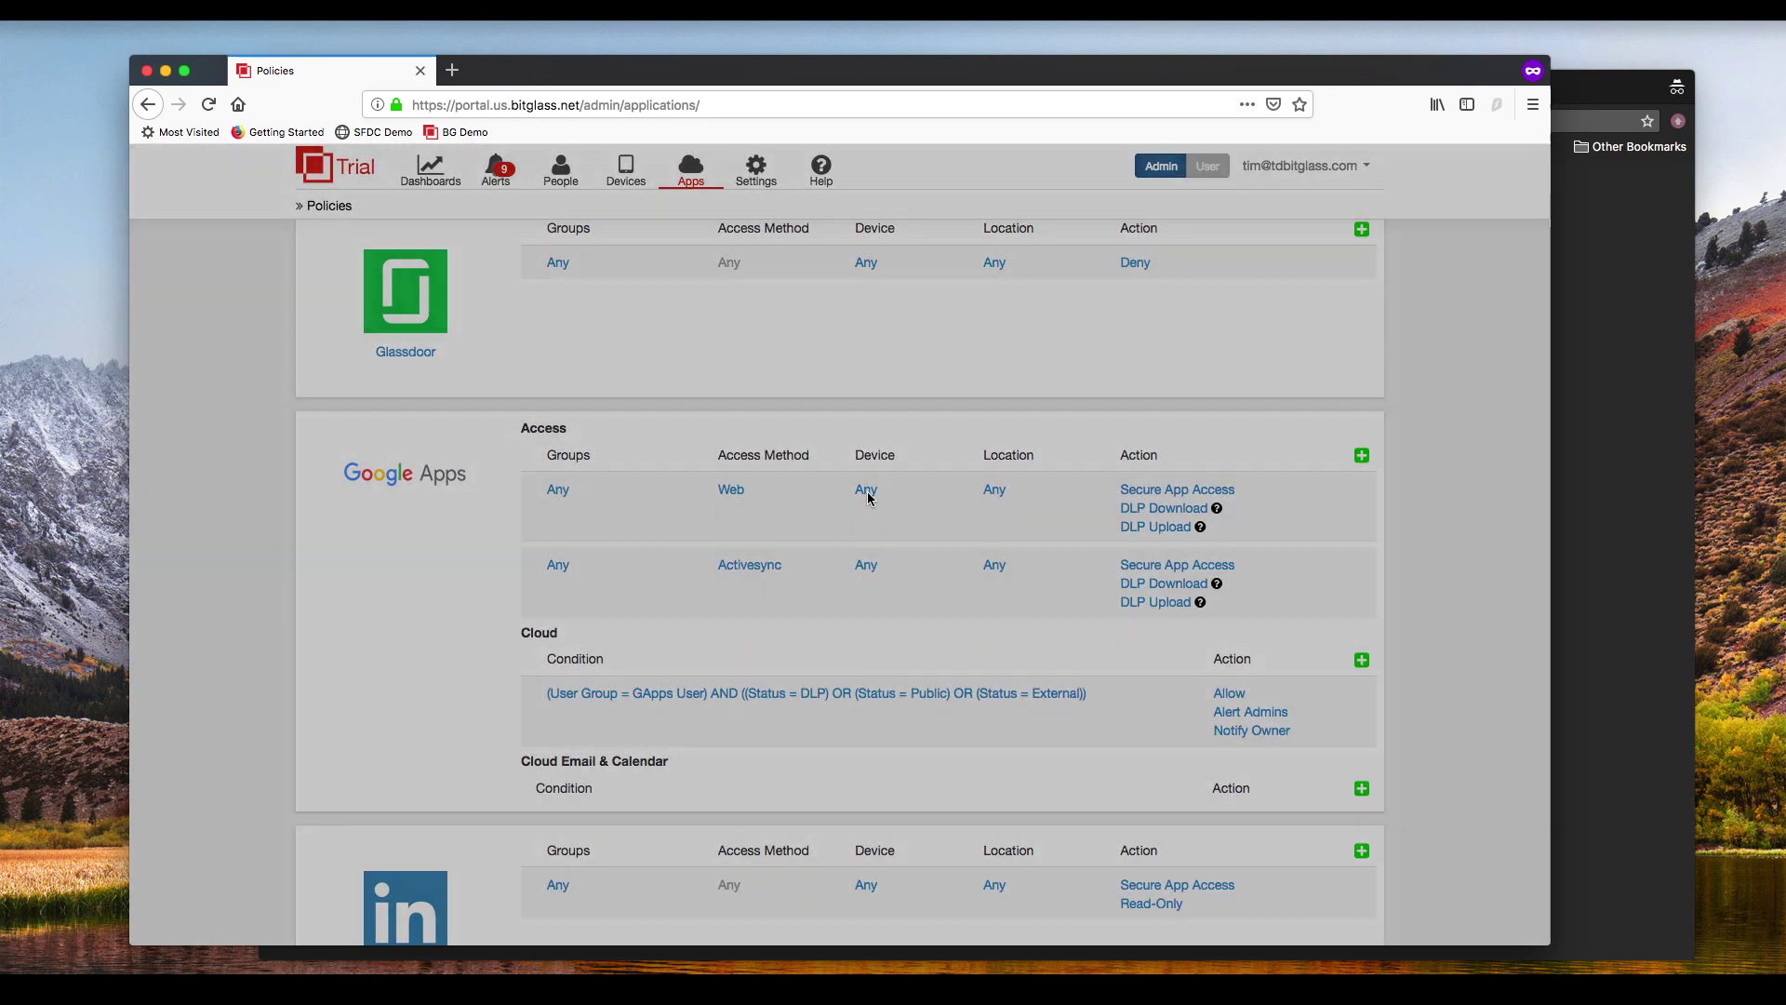
left_click(865, 490)
left_click(987, 345)
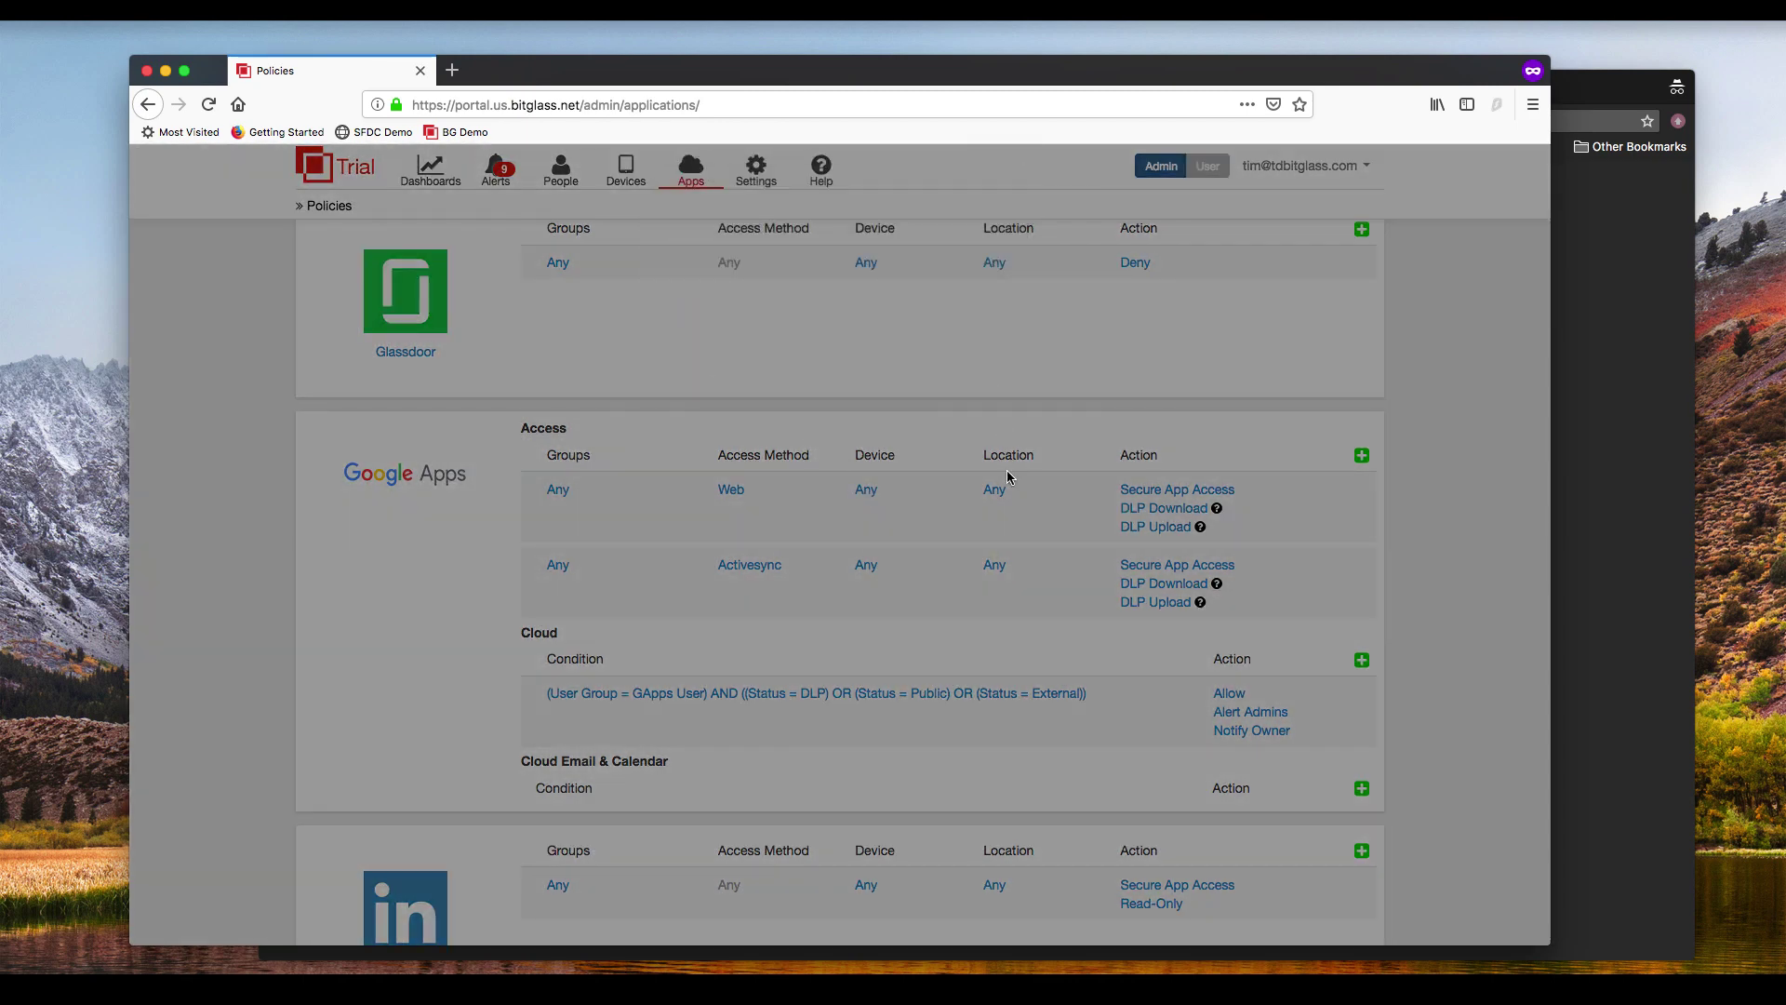
Step: Try an Anonymizers location for the rule, discard it, and open its DLP Download actions
left_click(991, 489)
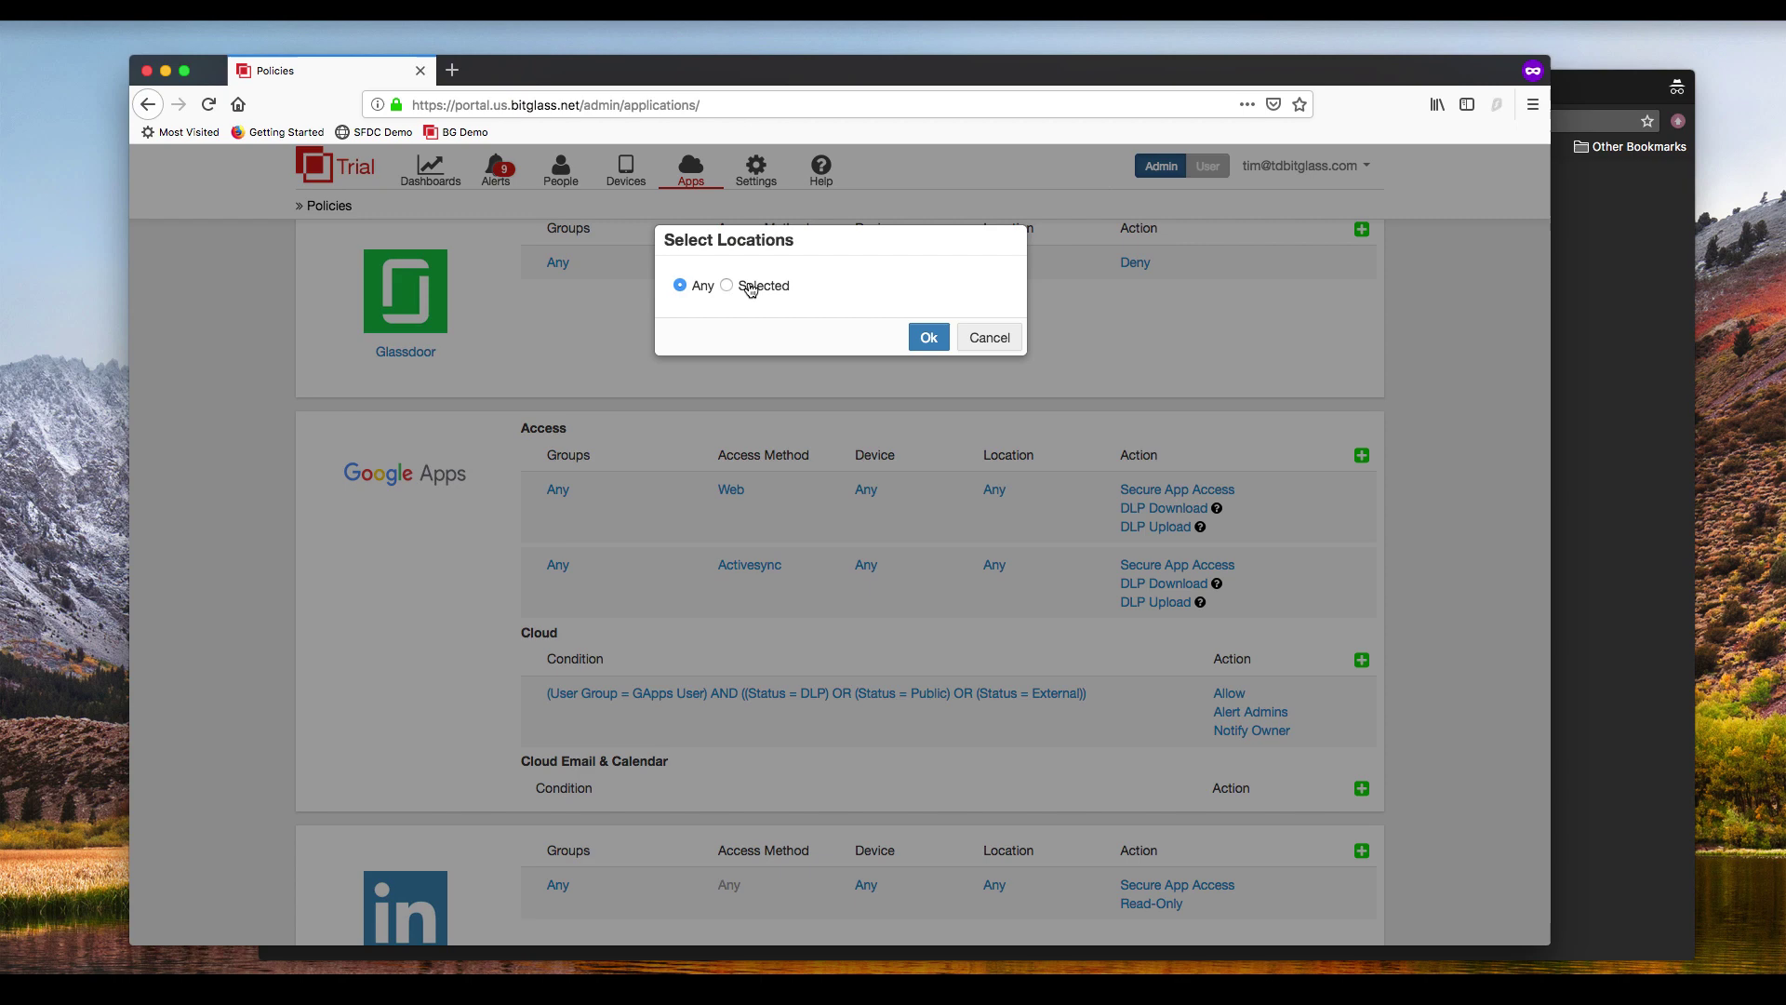
left_click(751, 289)
left_click(994, 316)
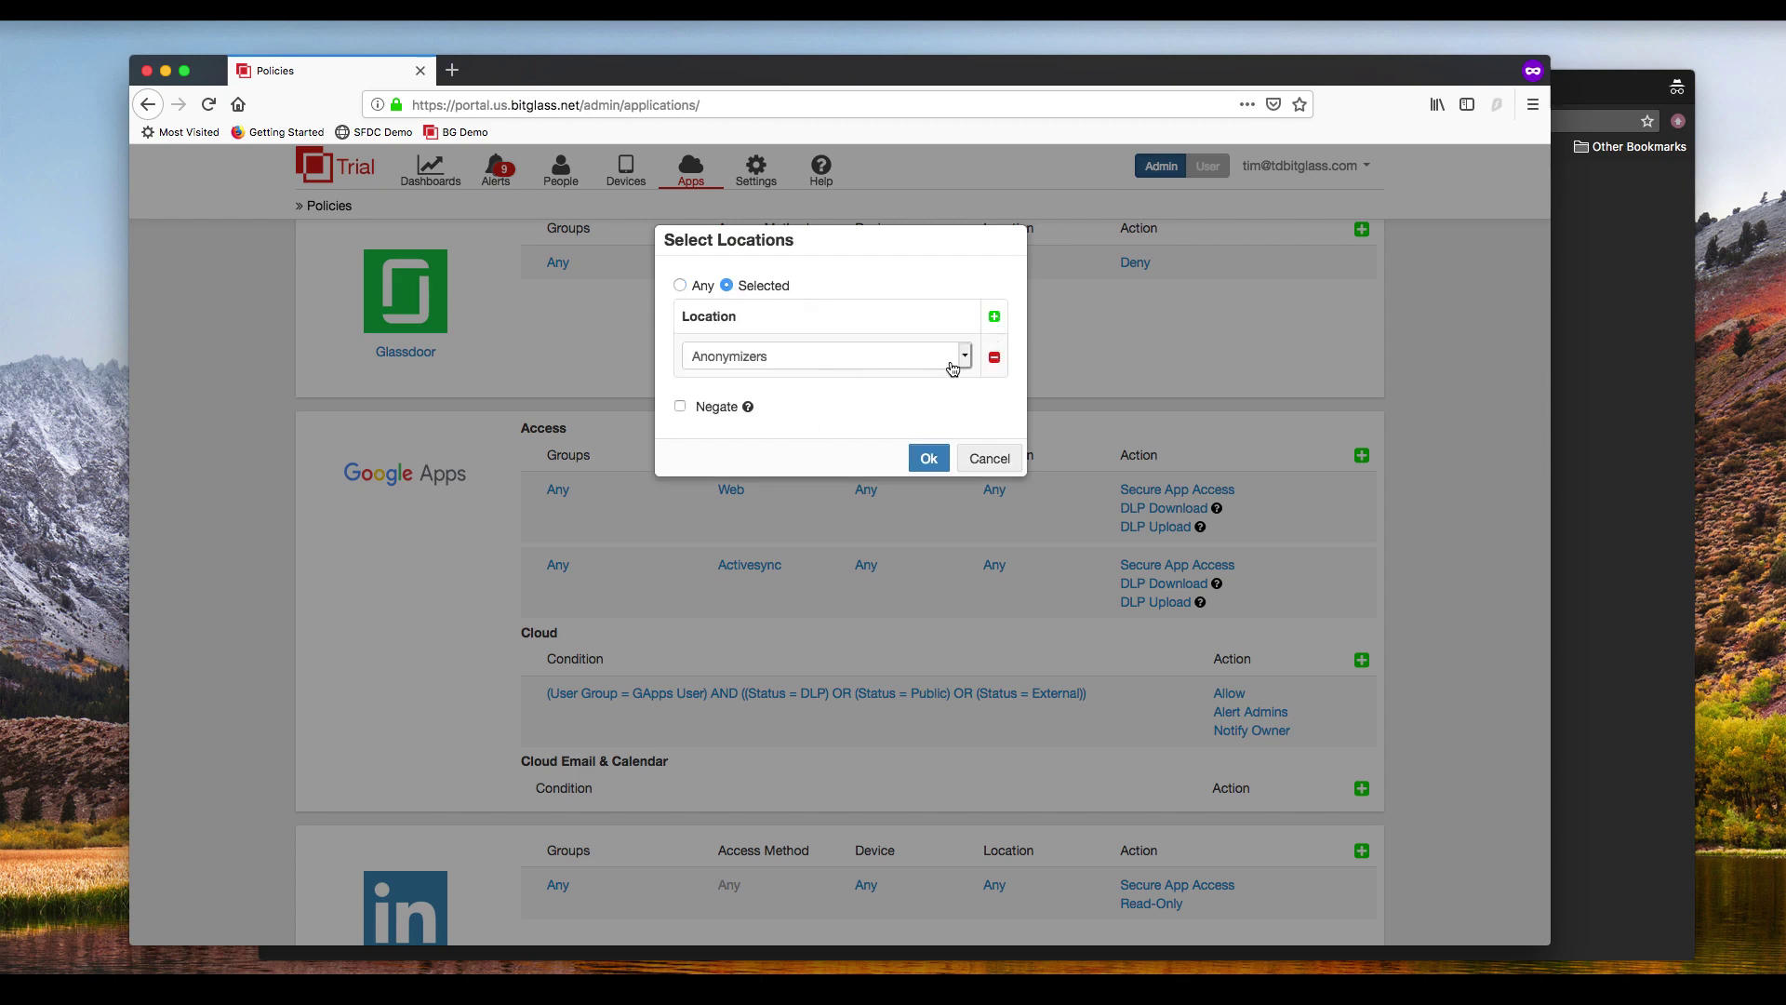
left_click(952, 367)
left_click(1020, 361)
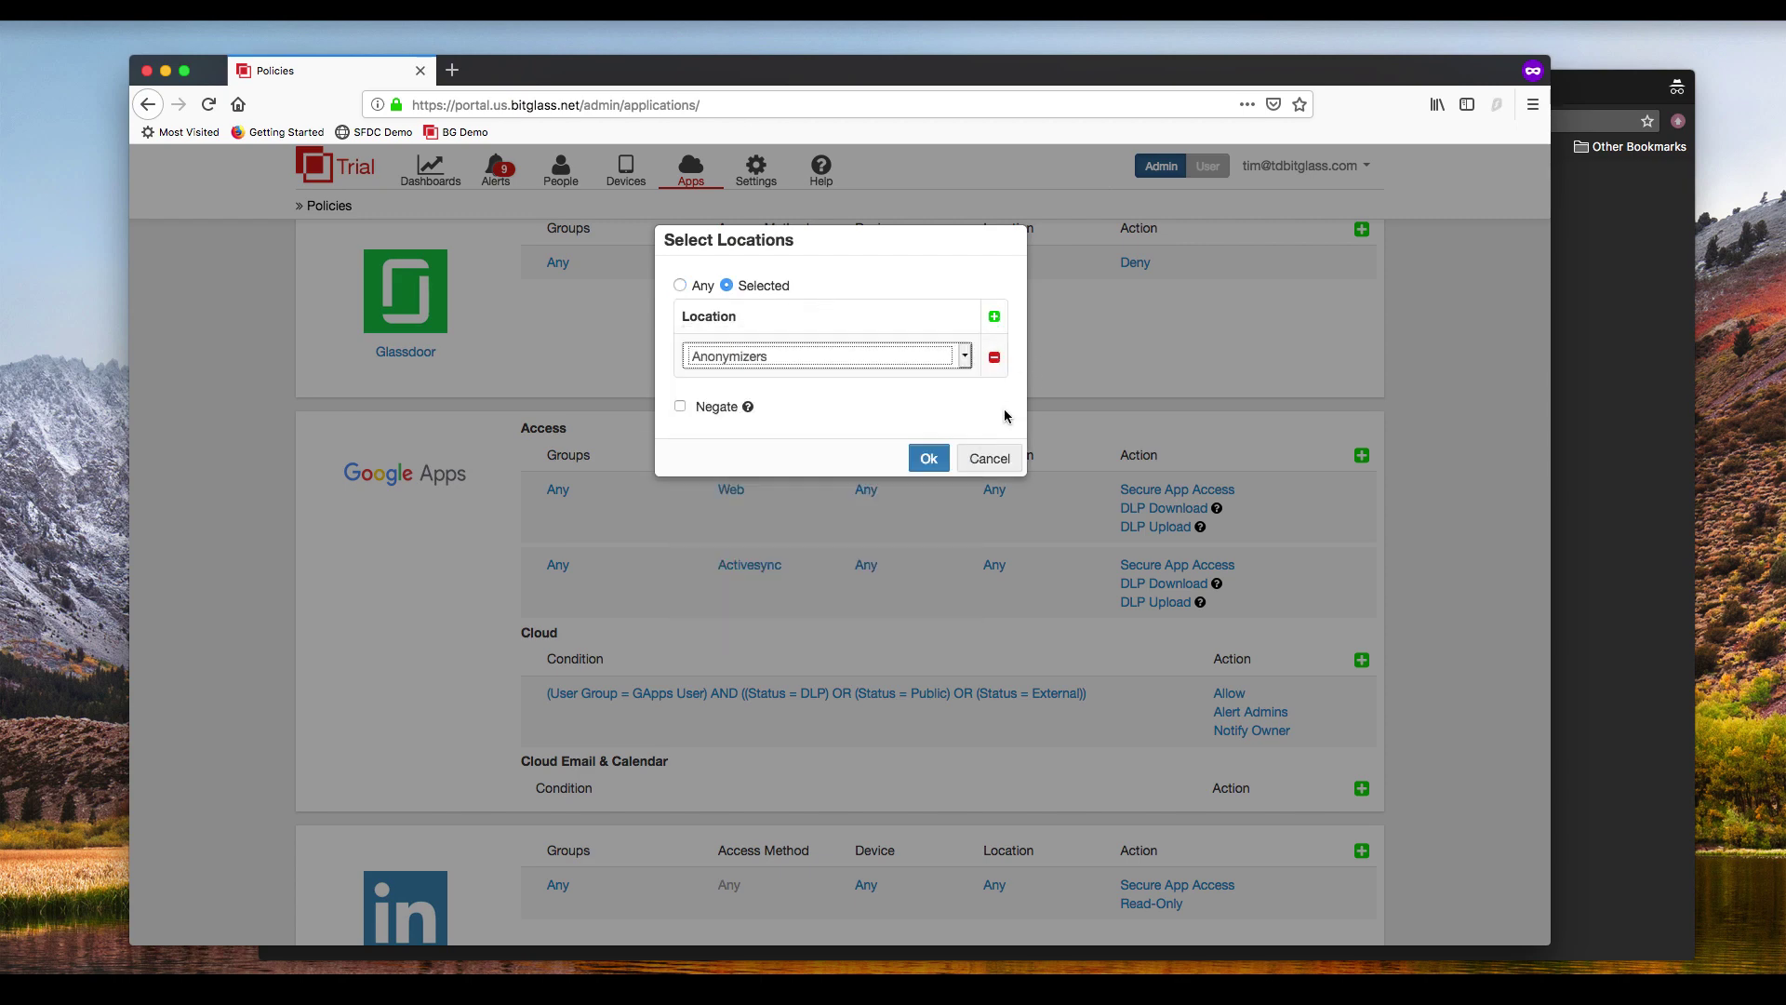
left_click(989, 459)
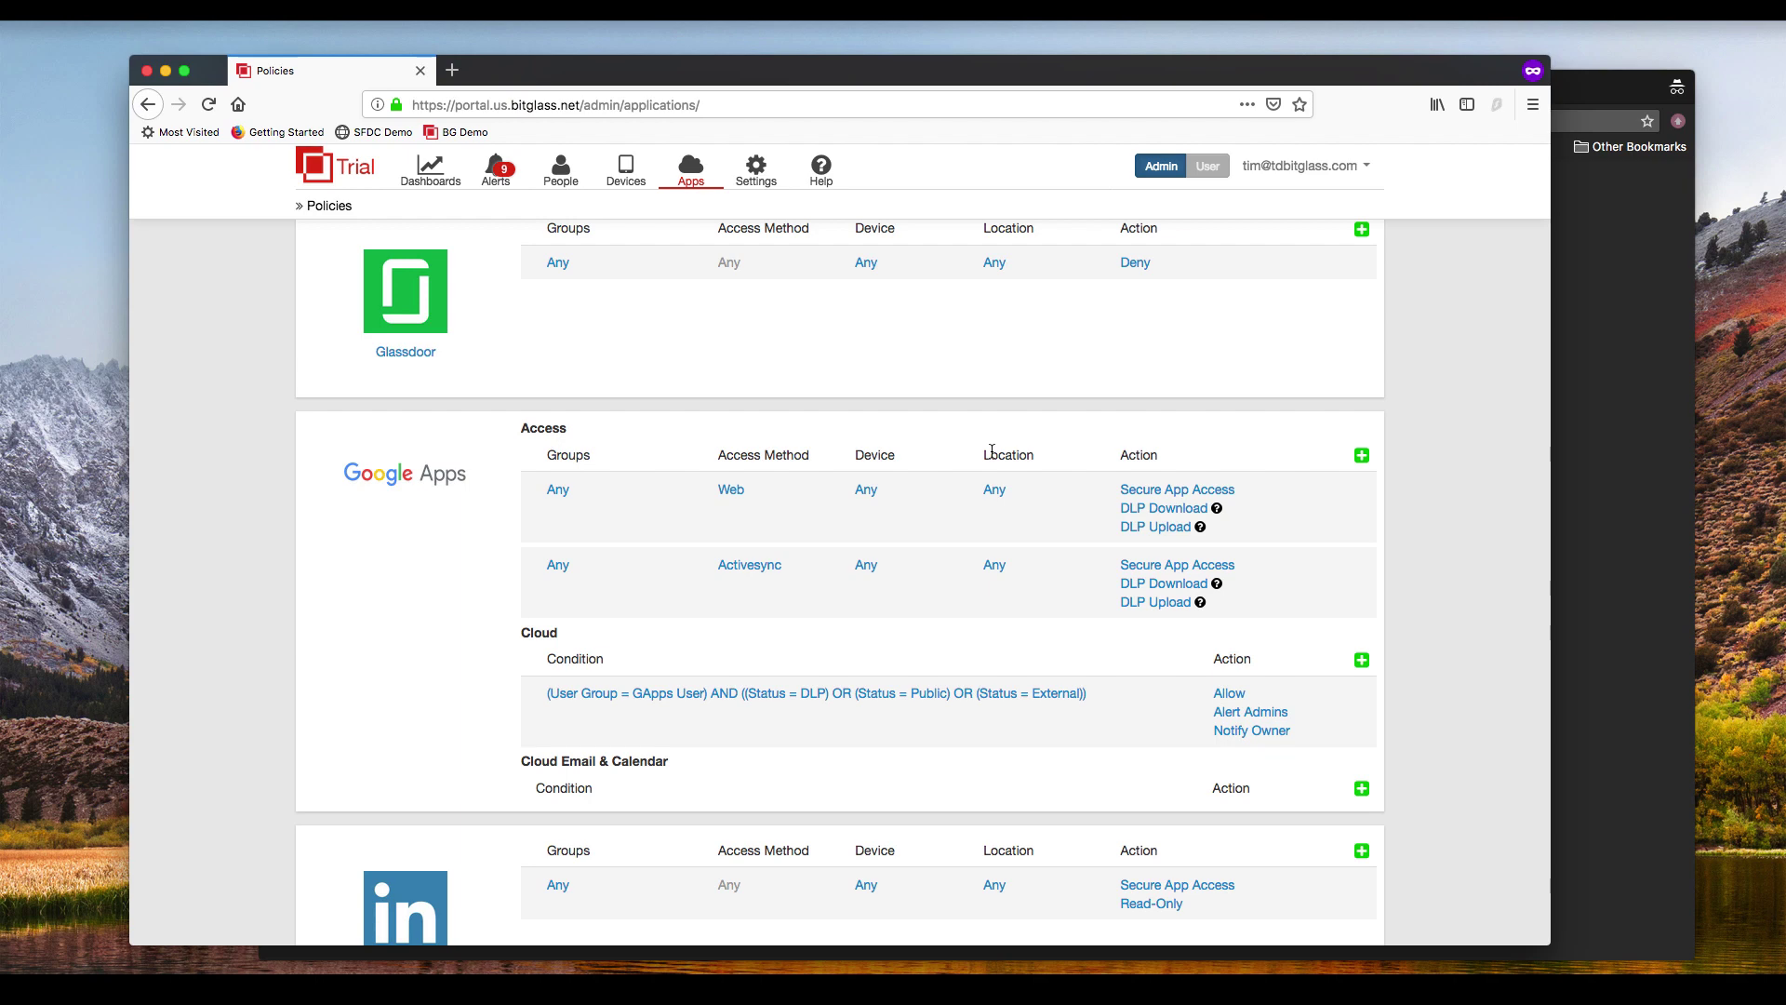
left_click(1153, 509)
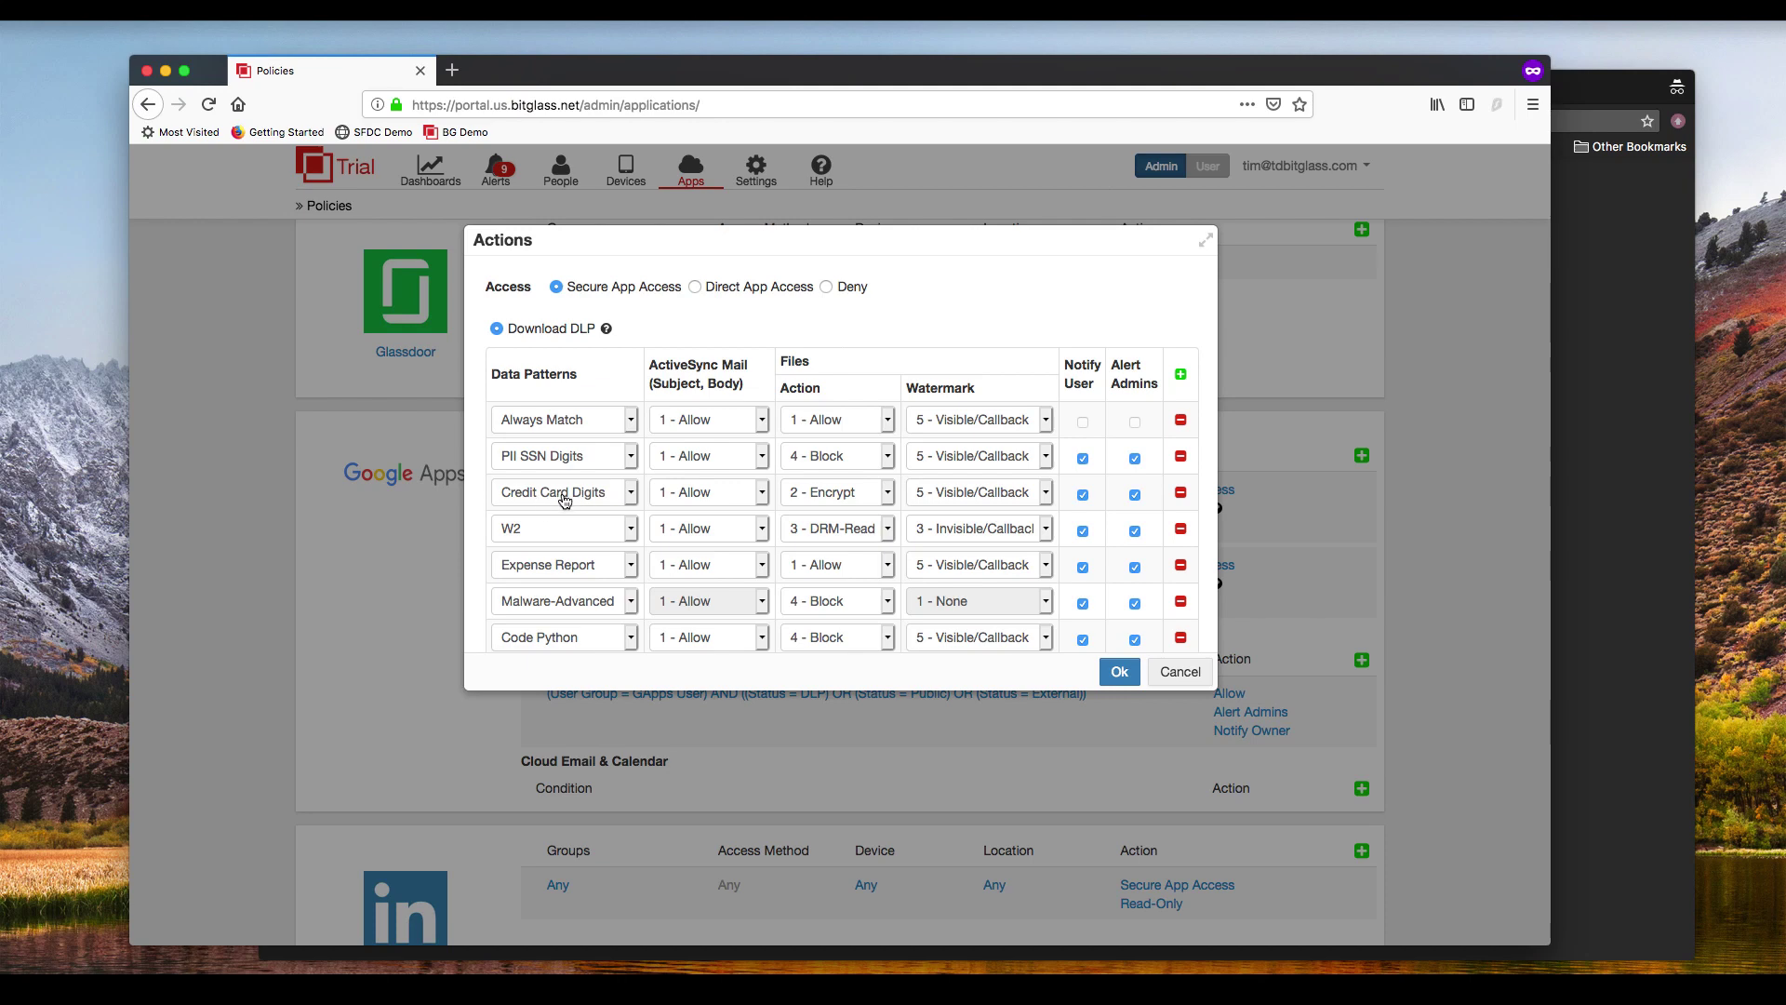
Step: Scroll through the Download DLP and Upload DLP tables, then cancel the Actions dialog
scroll(572, 596, "down", 2)
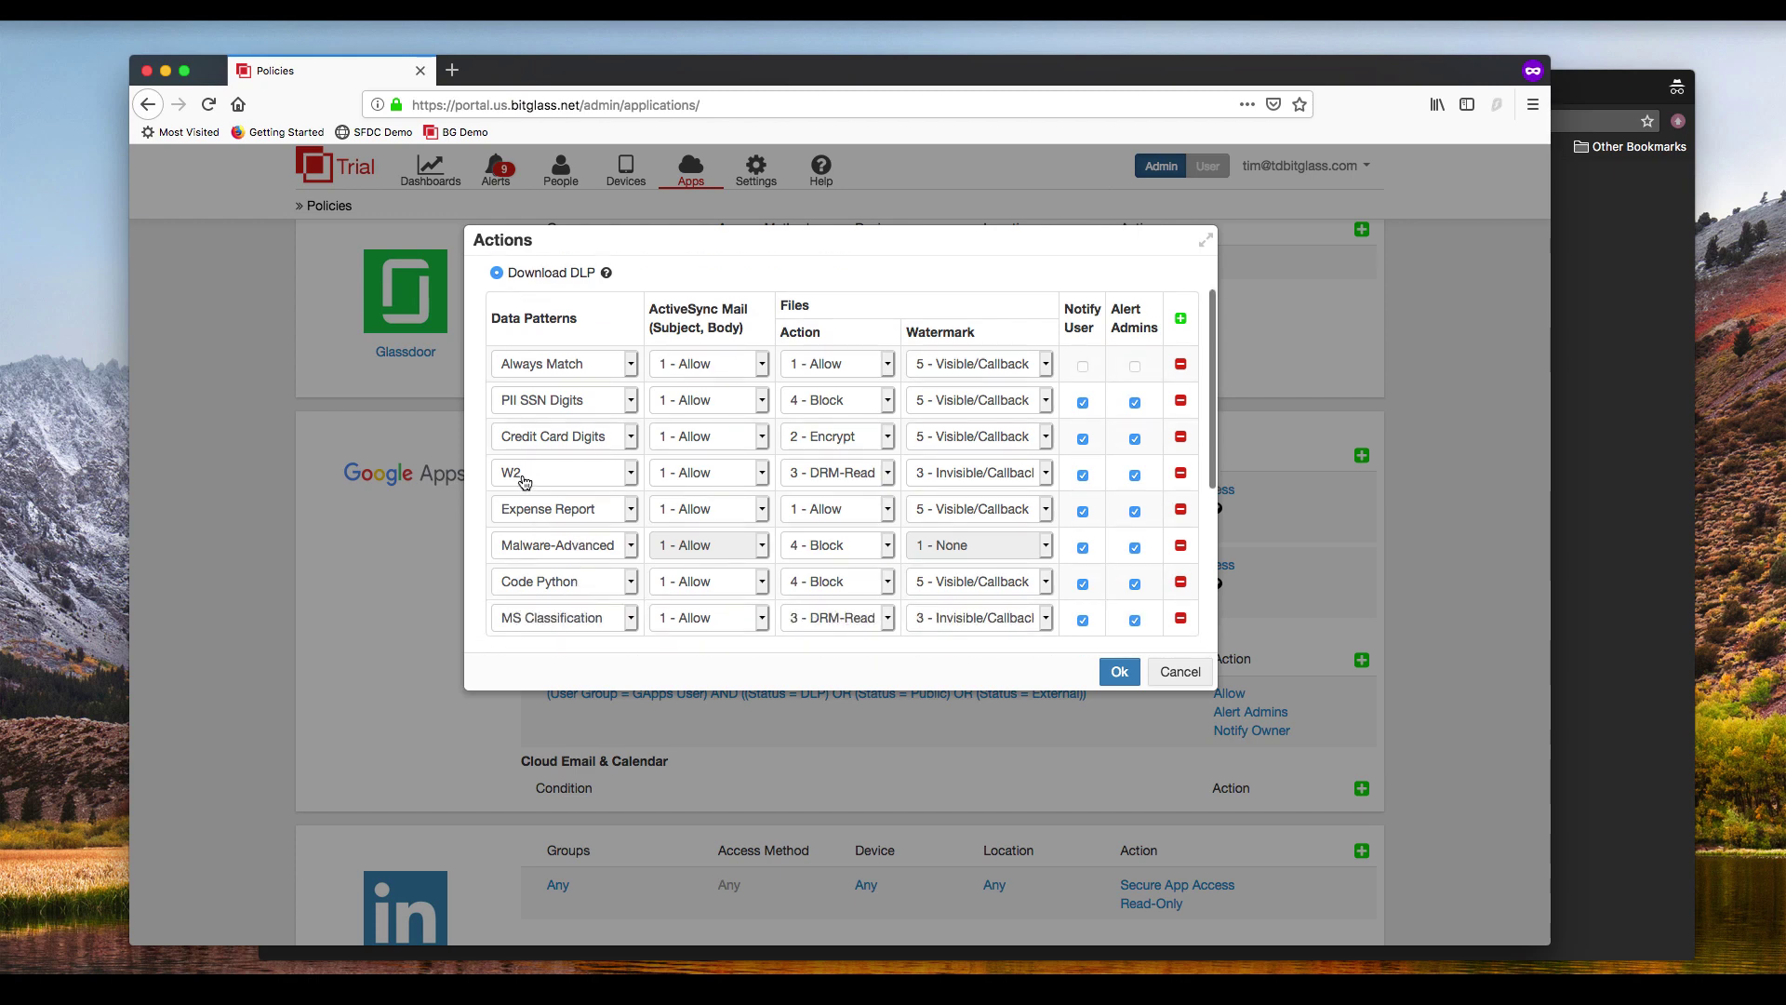
scroll(592, 526, "down", 5)
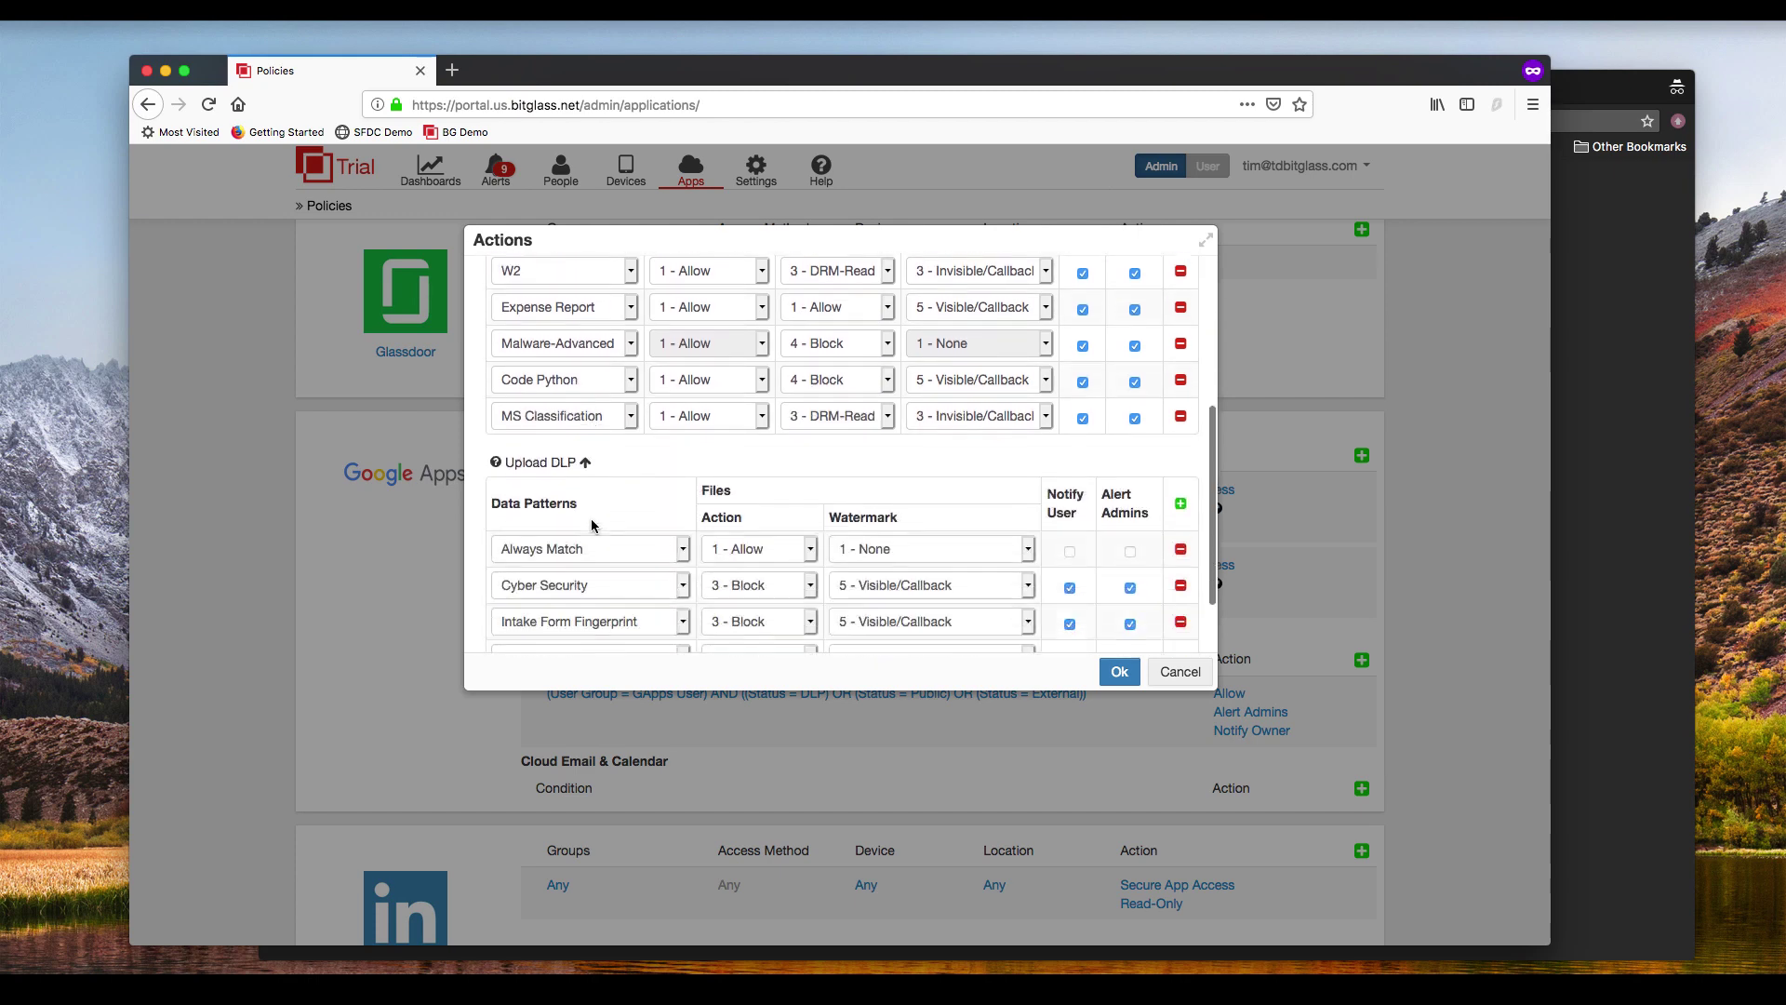
scroll(592, 526, "down", 2)
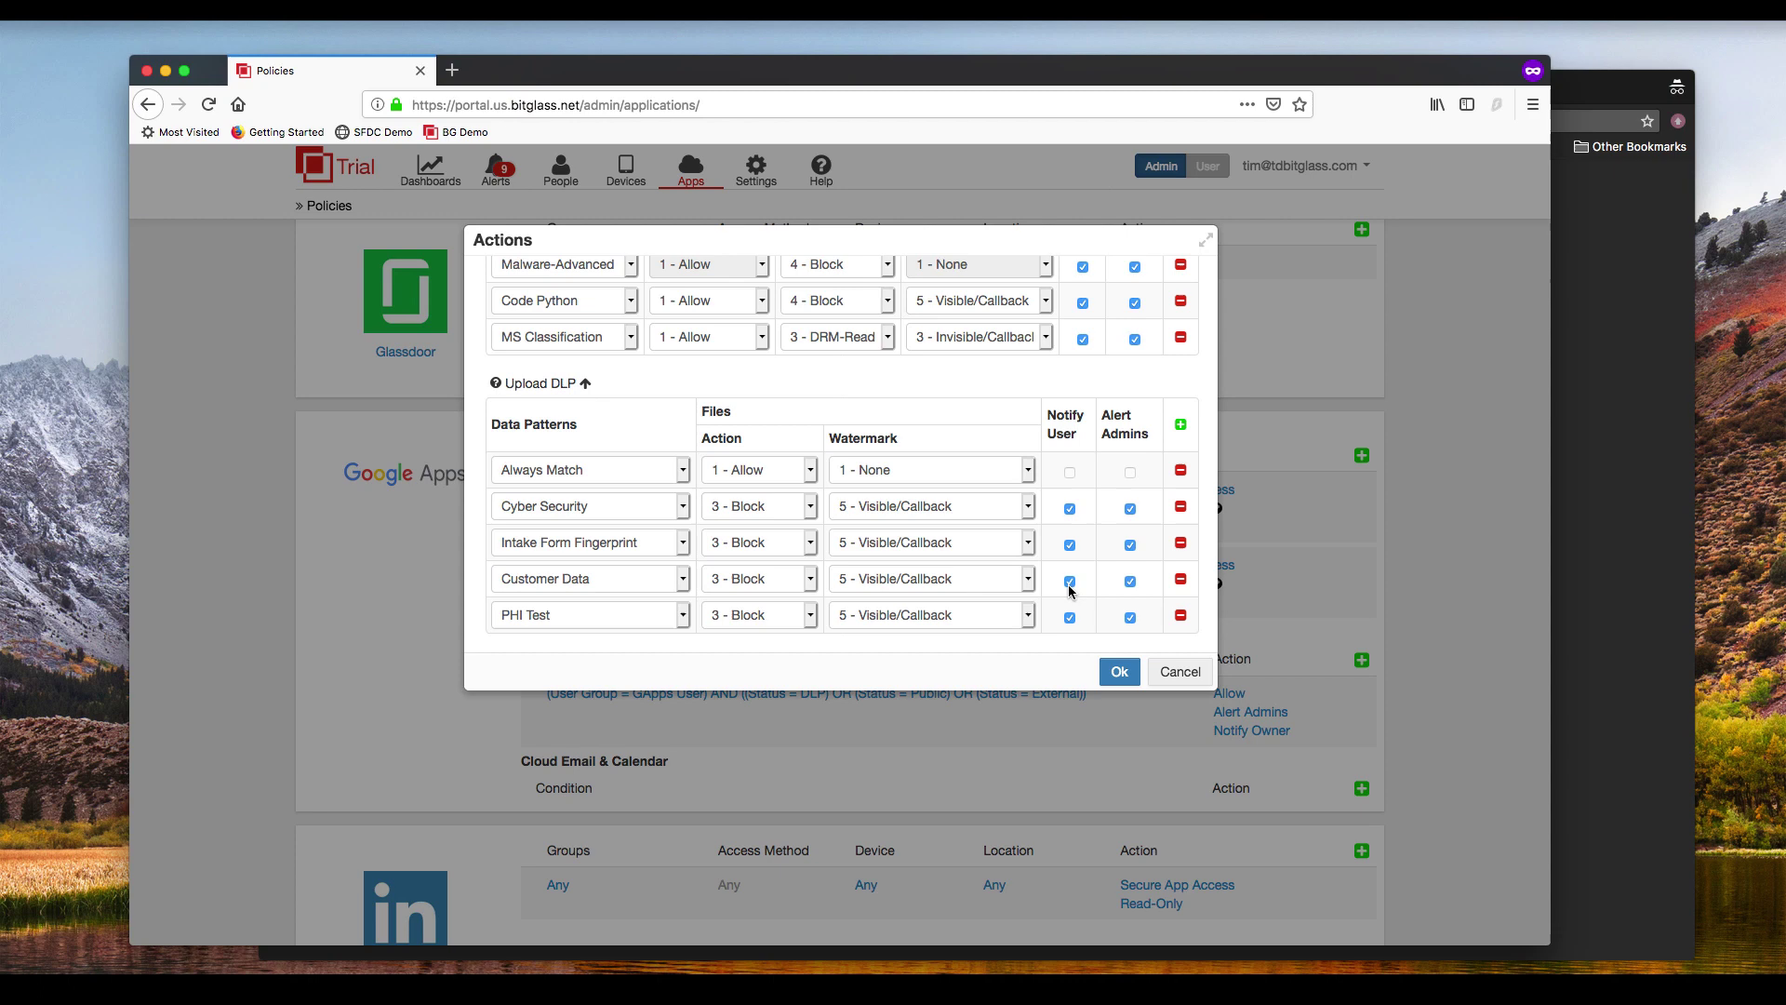
left_click(1182, 676)
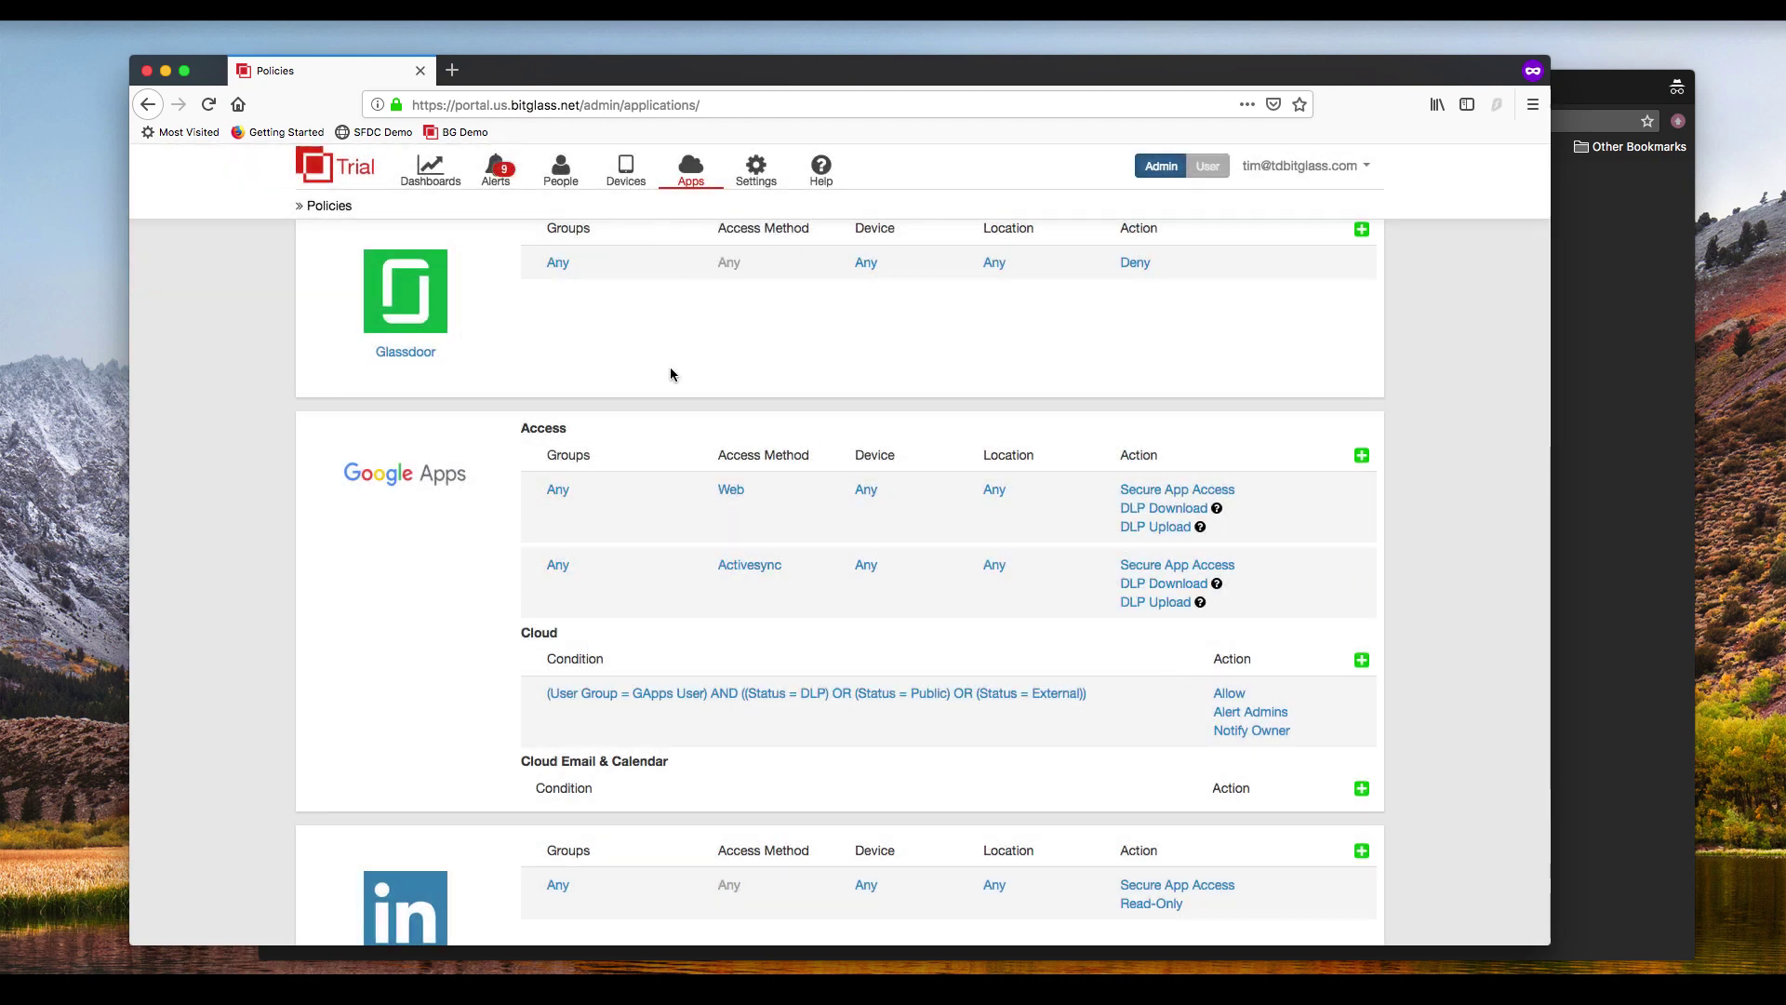
left_click(1590, 423)
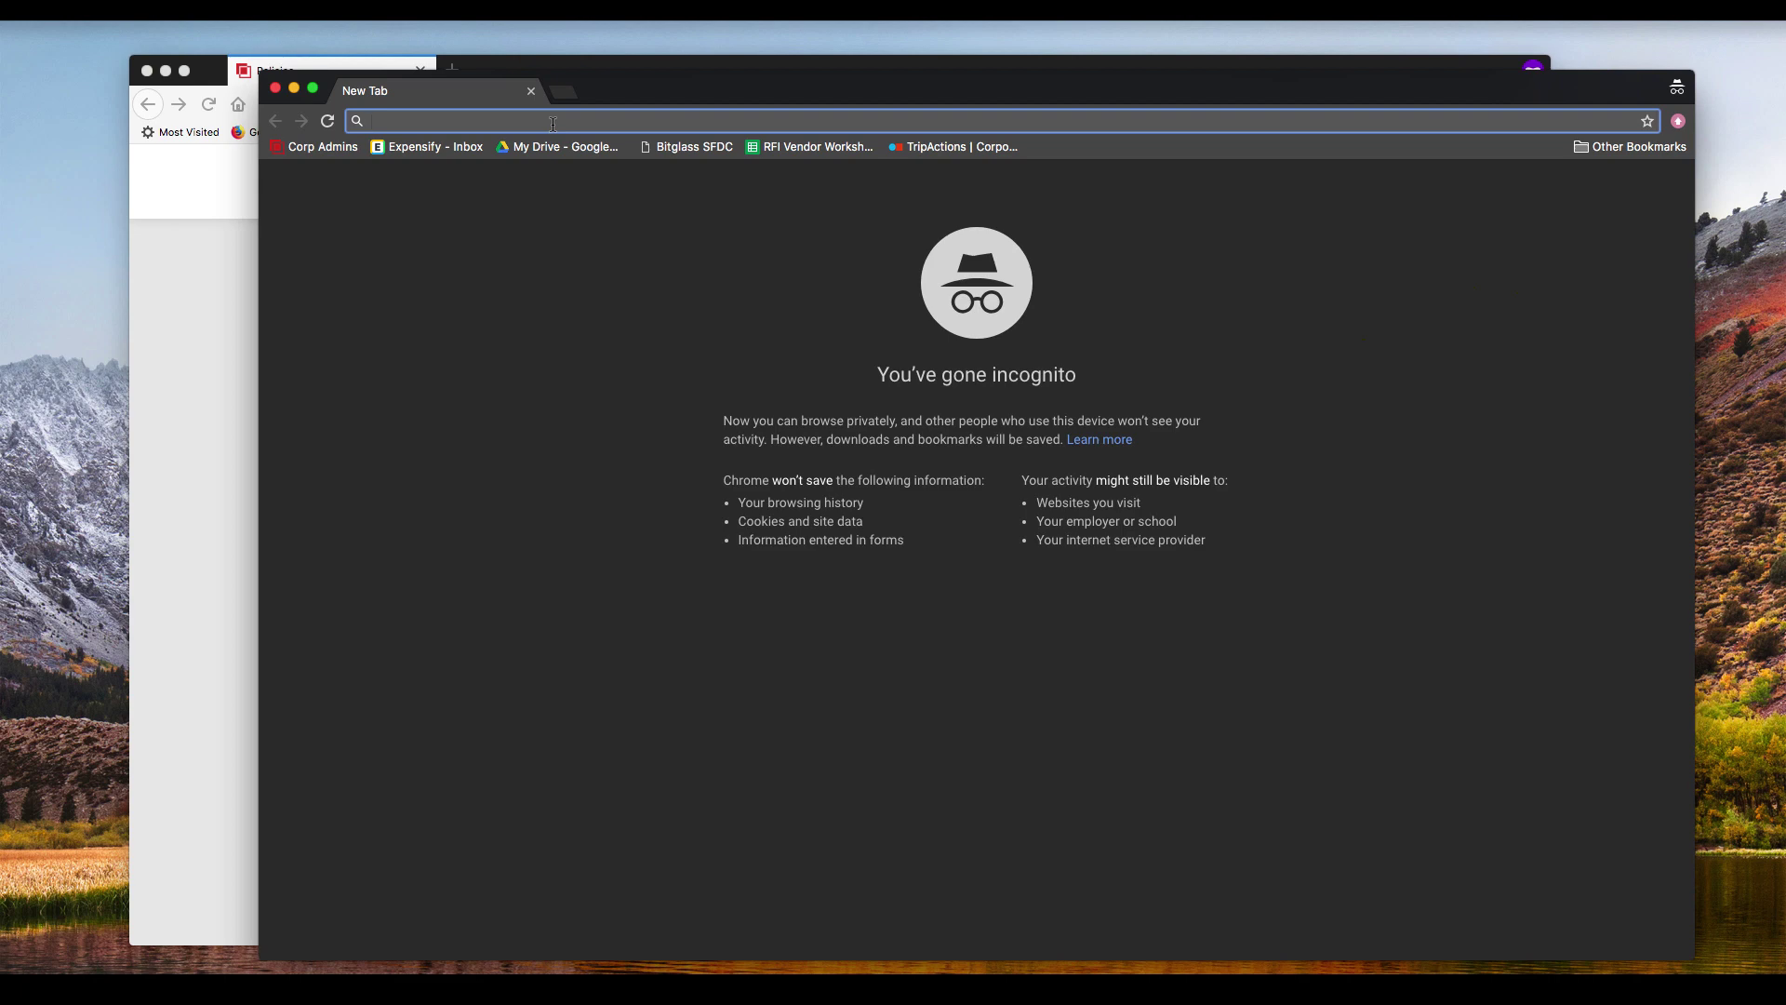
type("www")
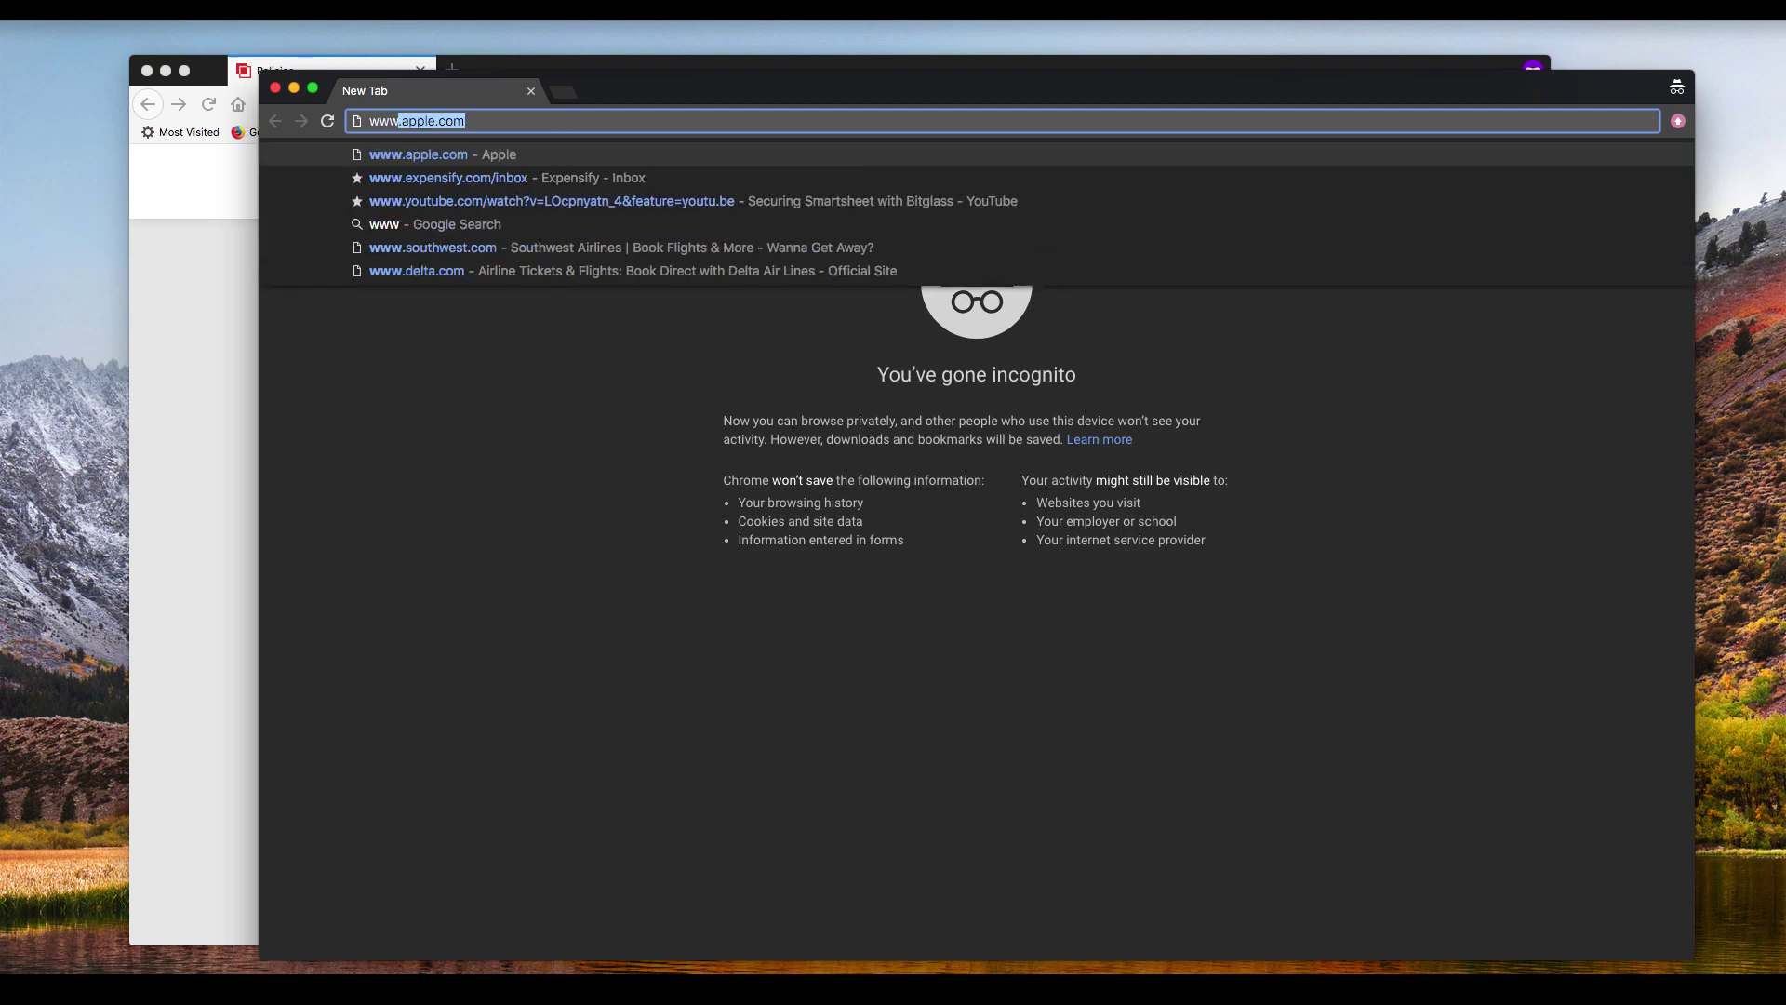
type(".google.com")
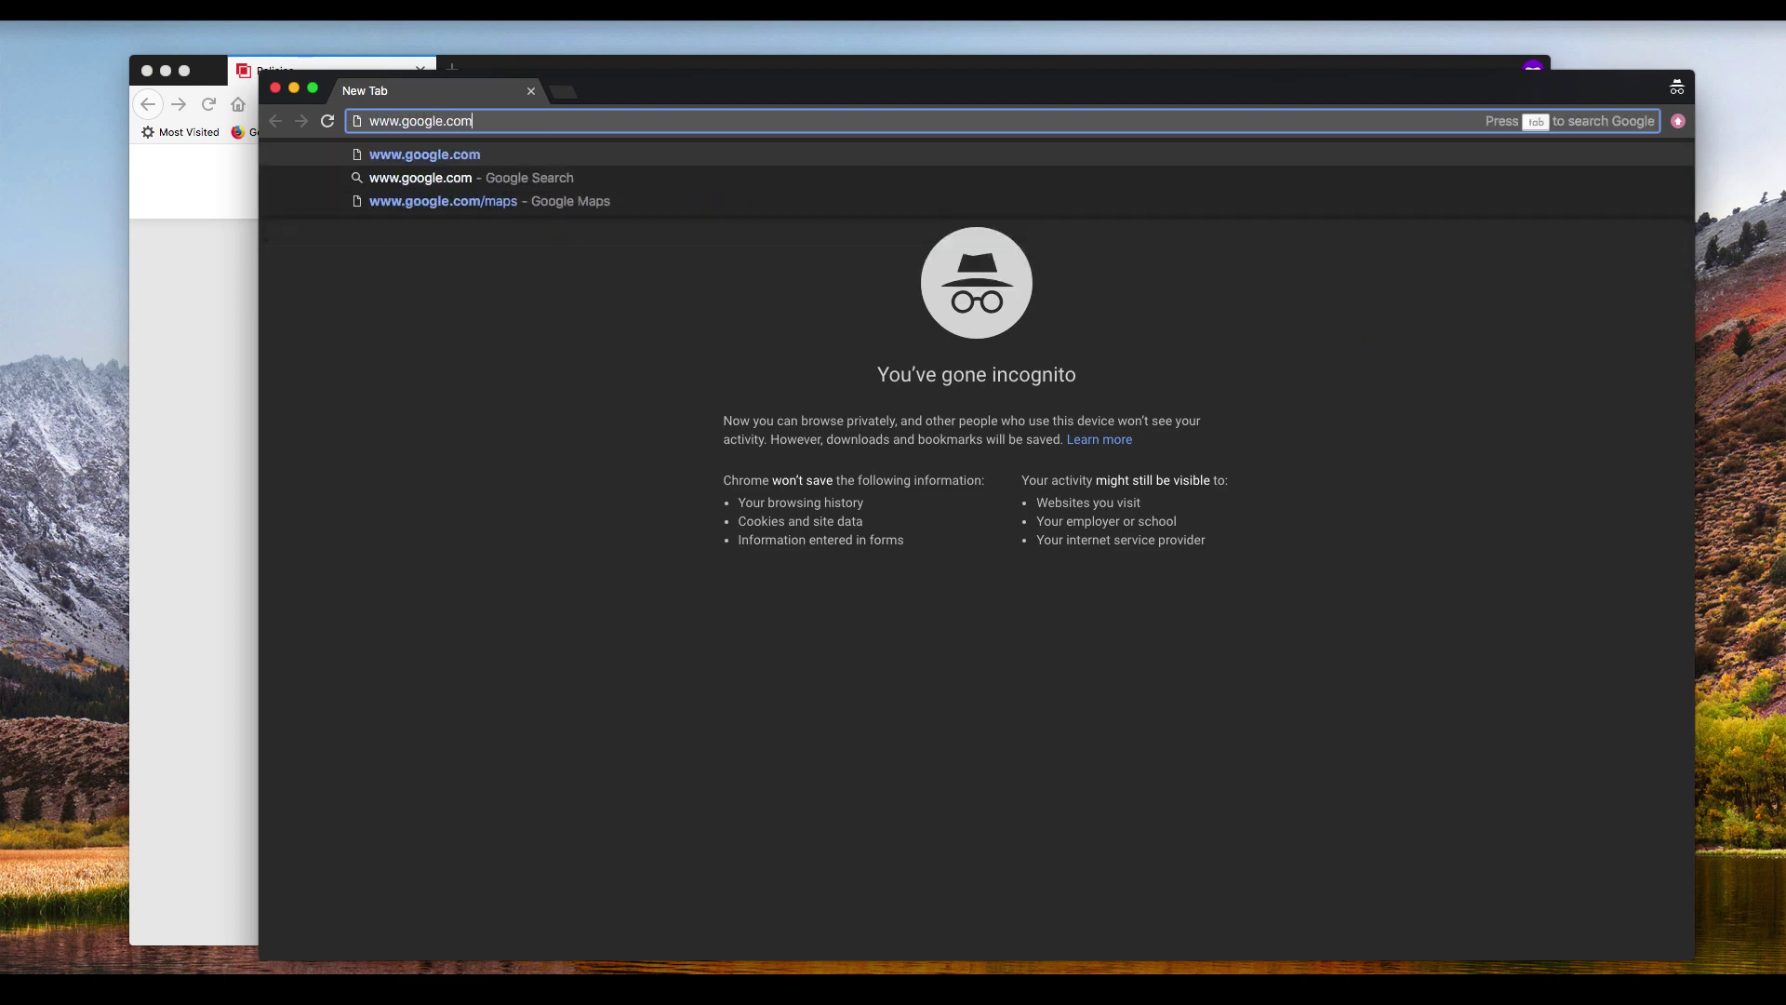
key("Return")
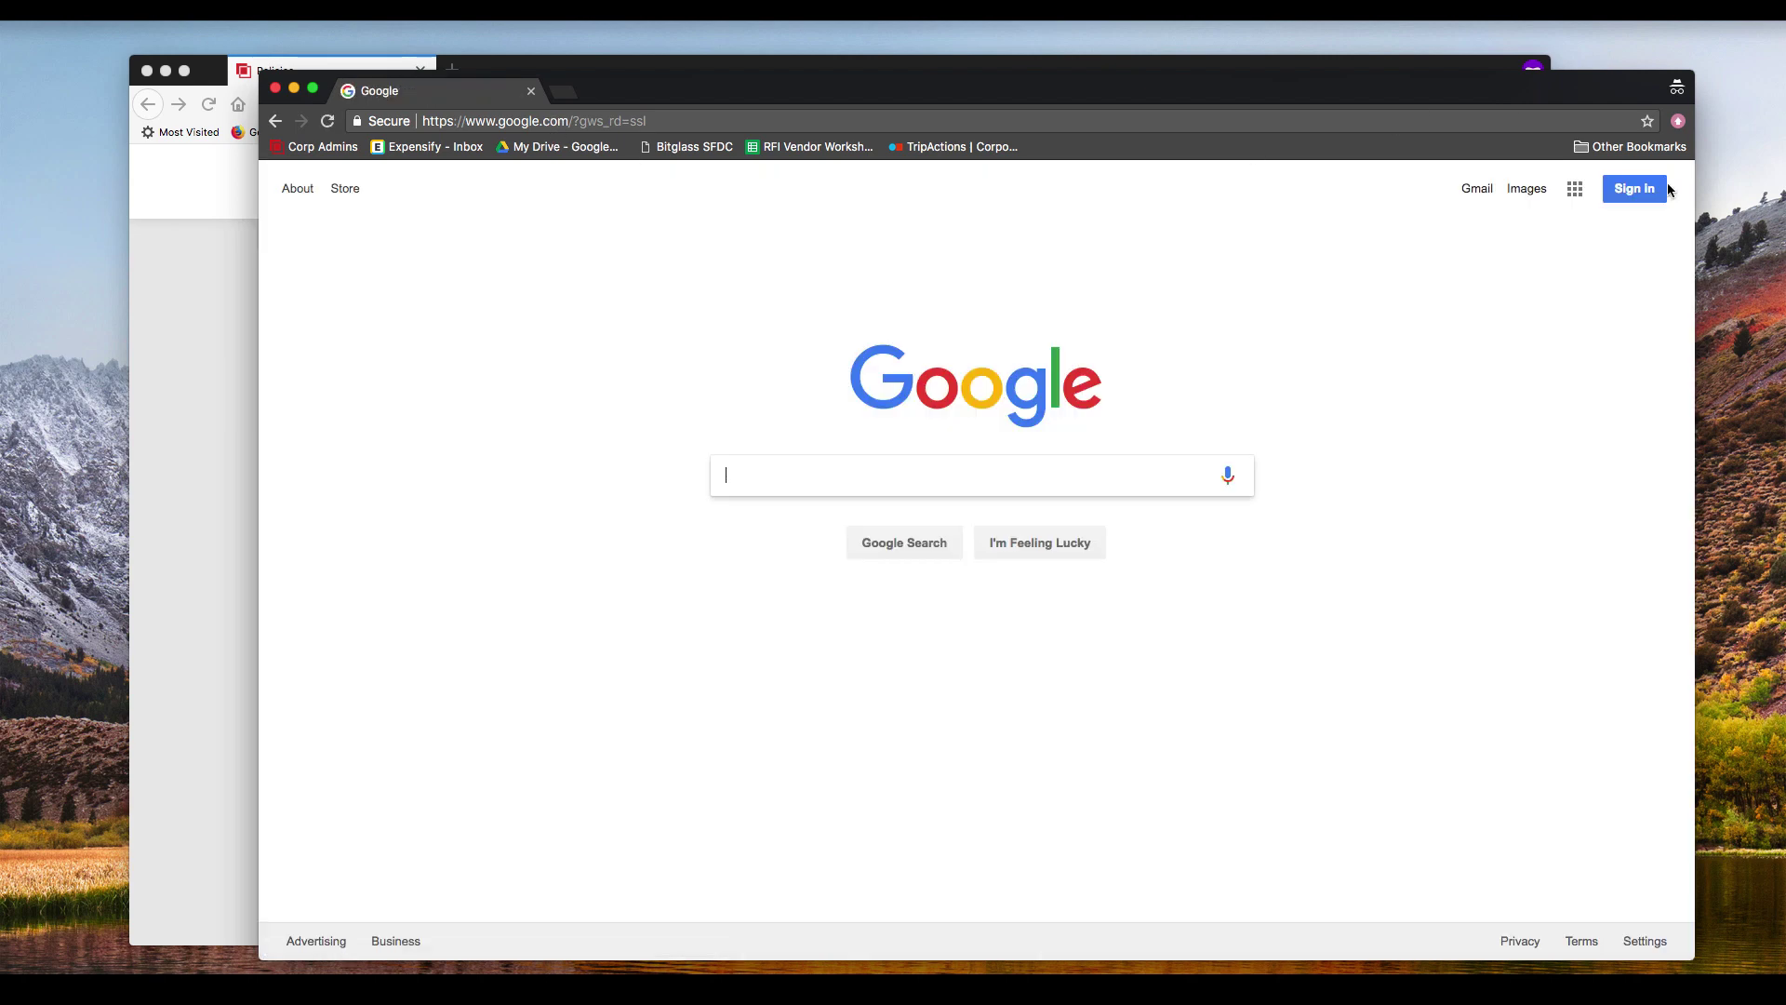
left_click(1664, 189)
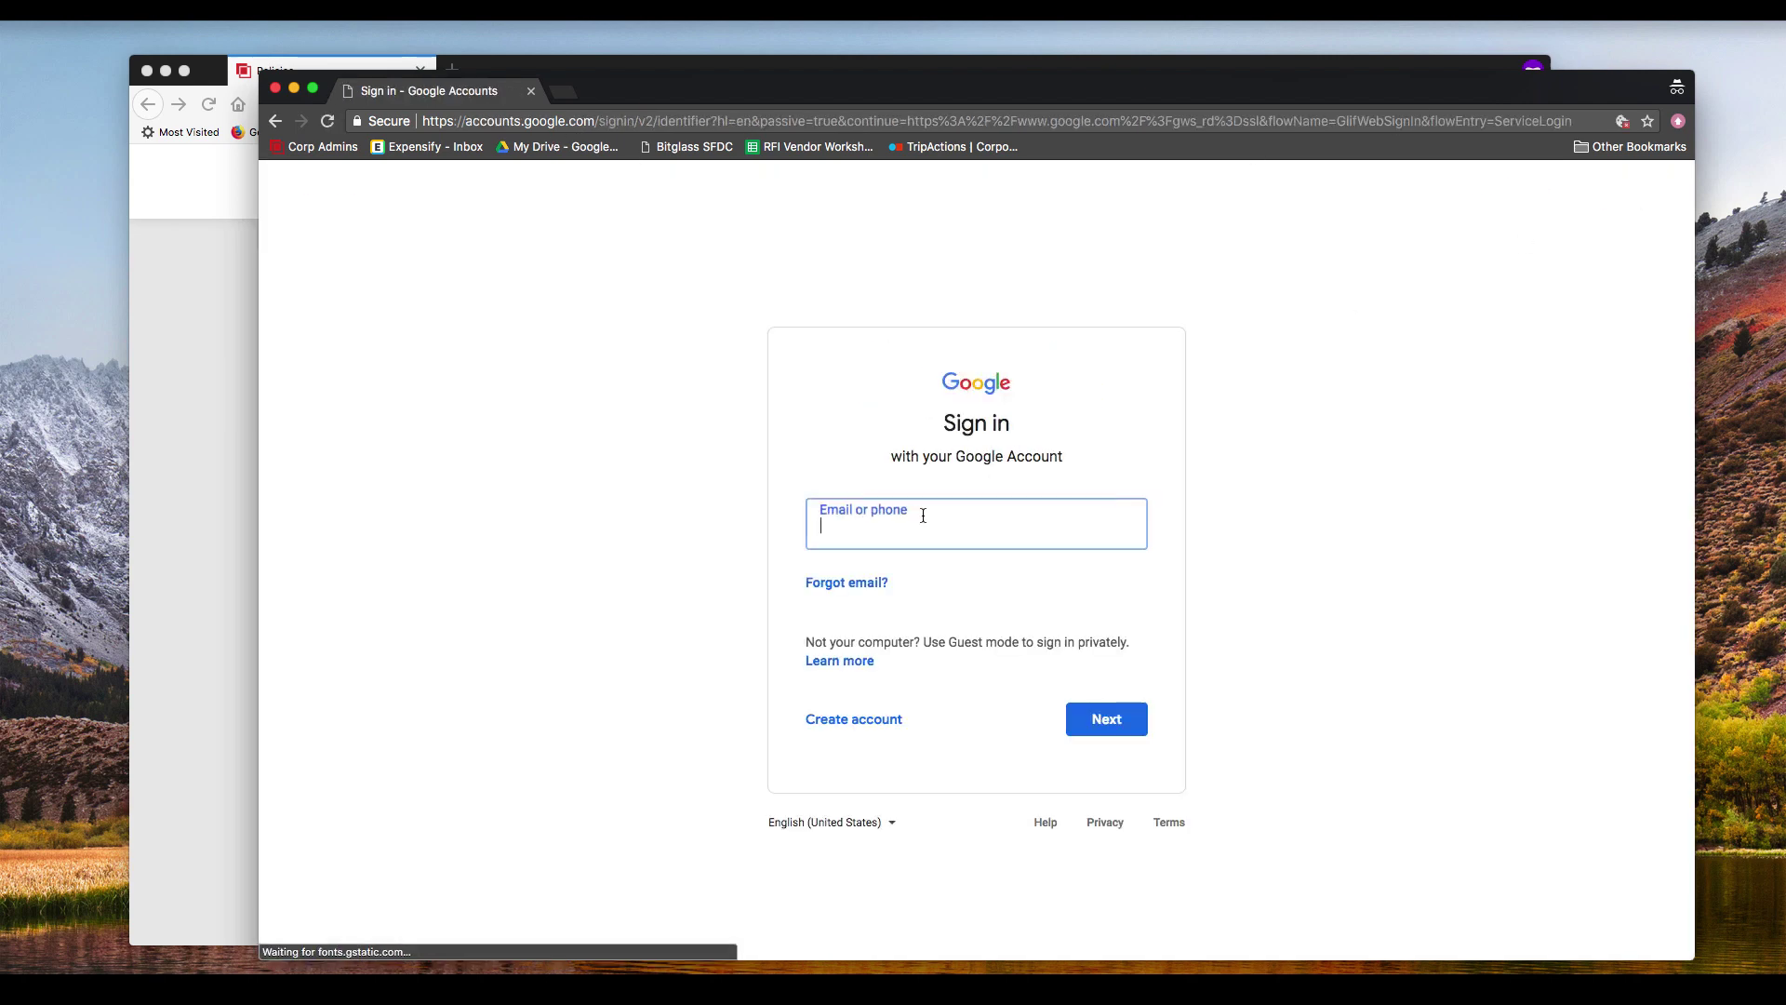
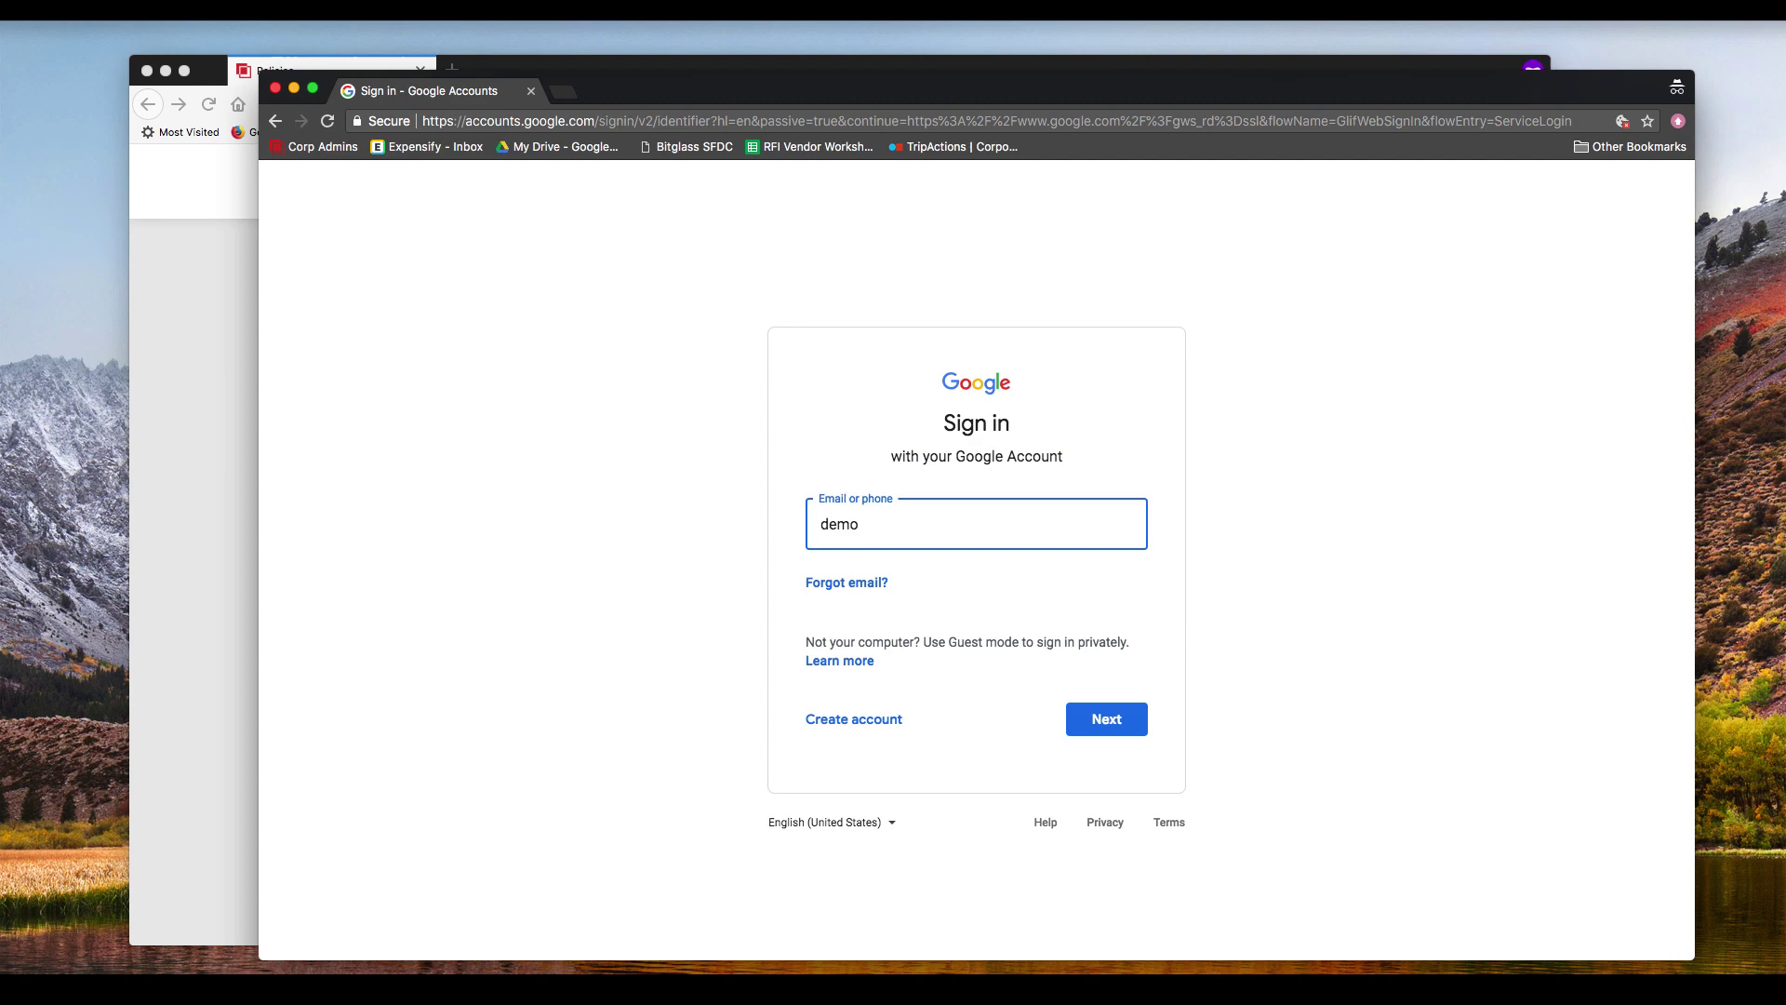
Step: Submit the e-mail, then sign in on the Okta page with the account username and password
key("Return")
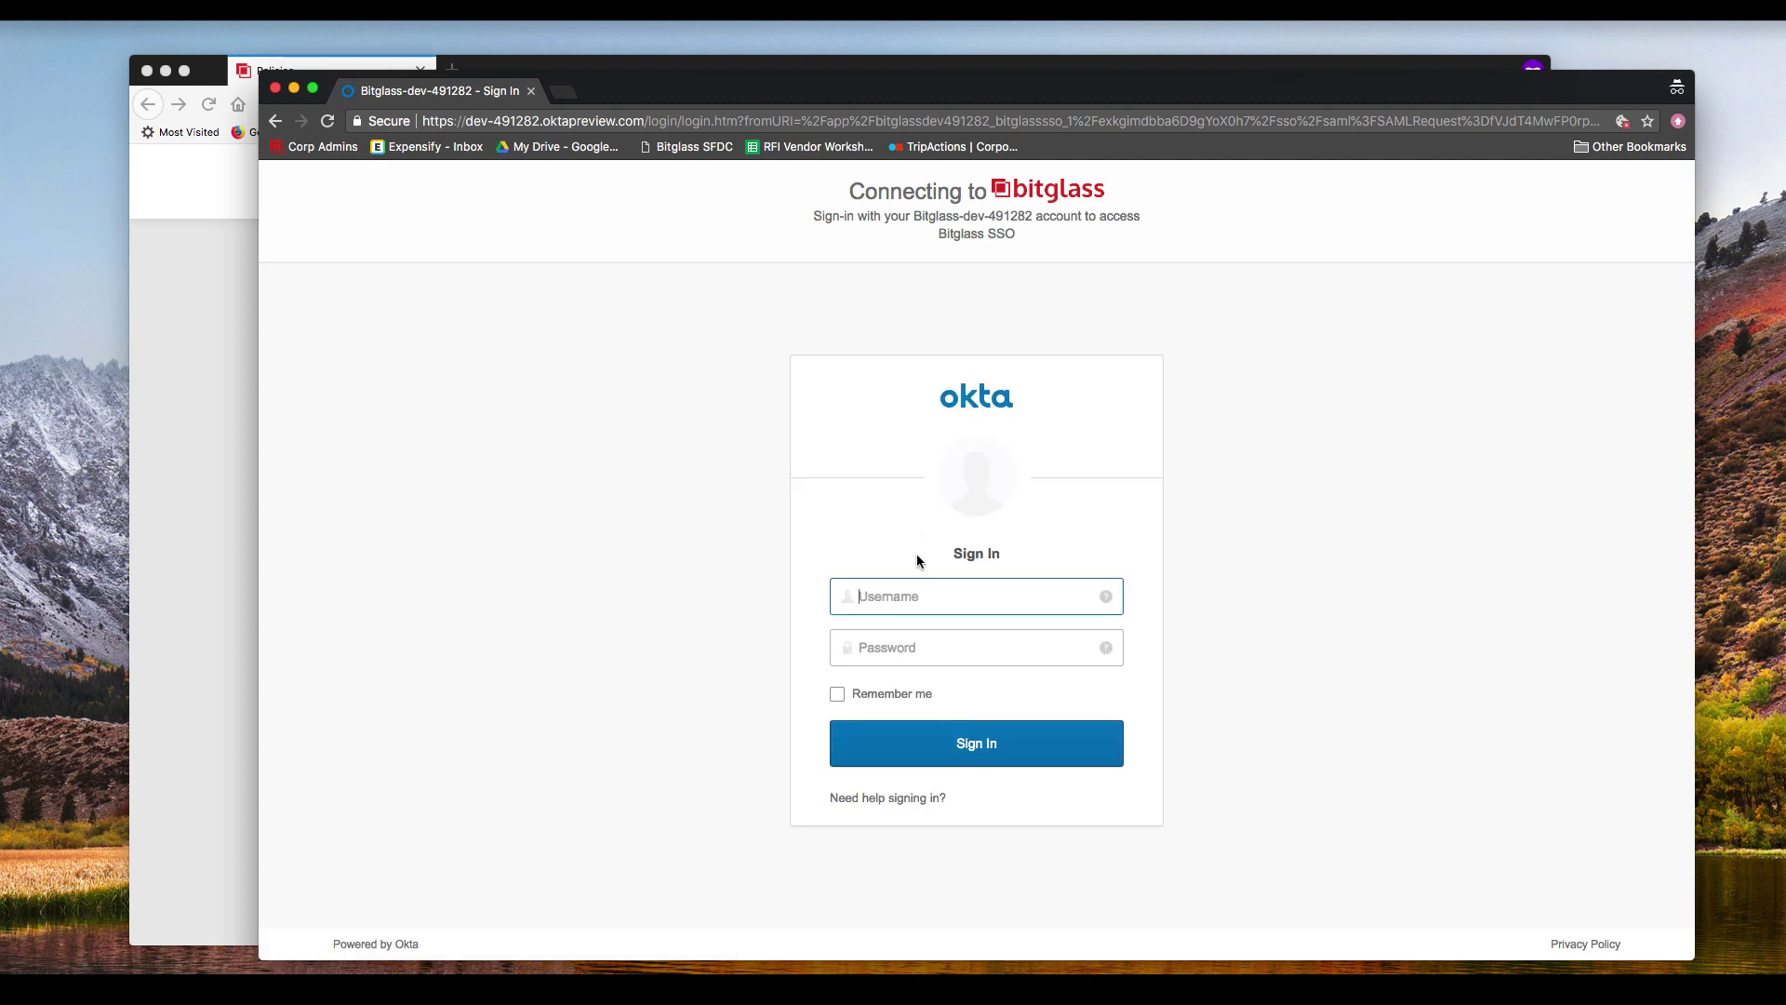
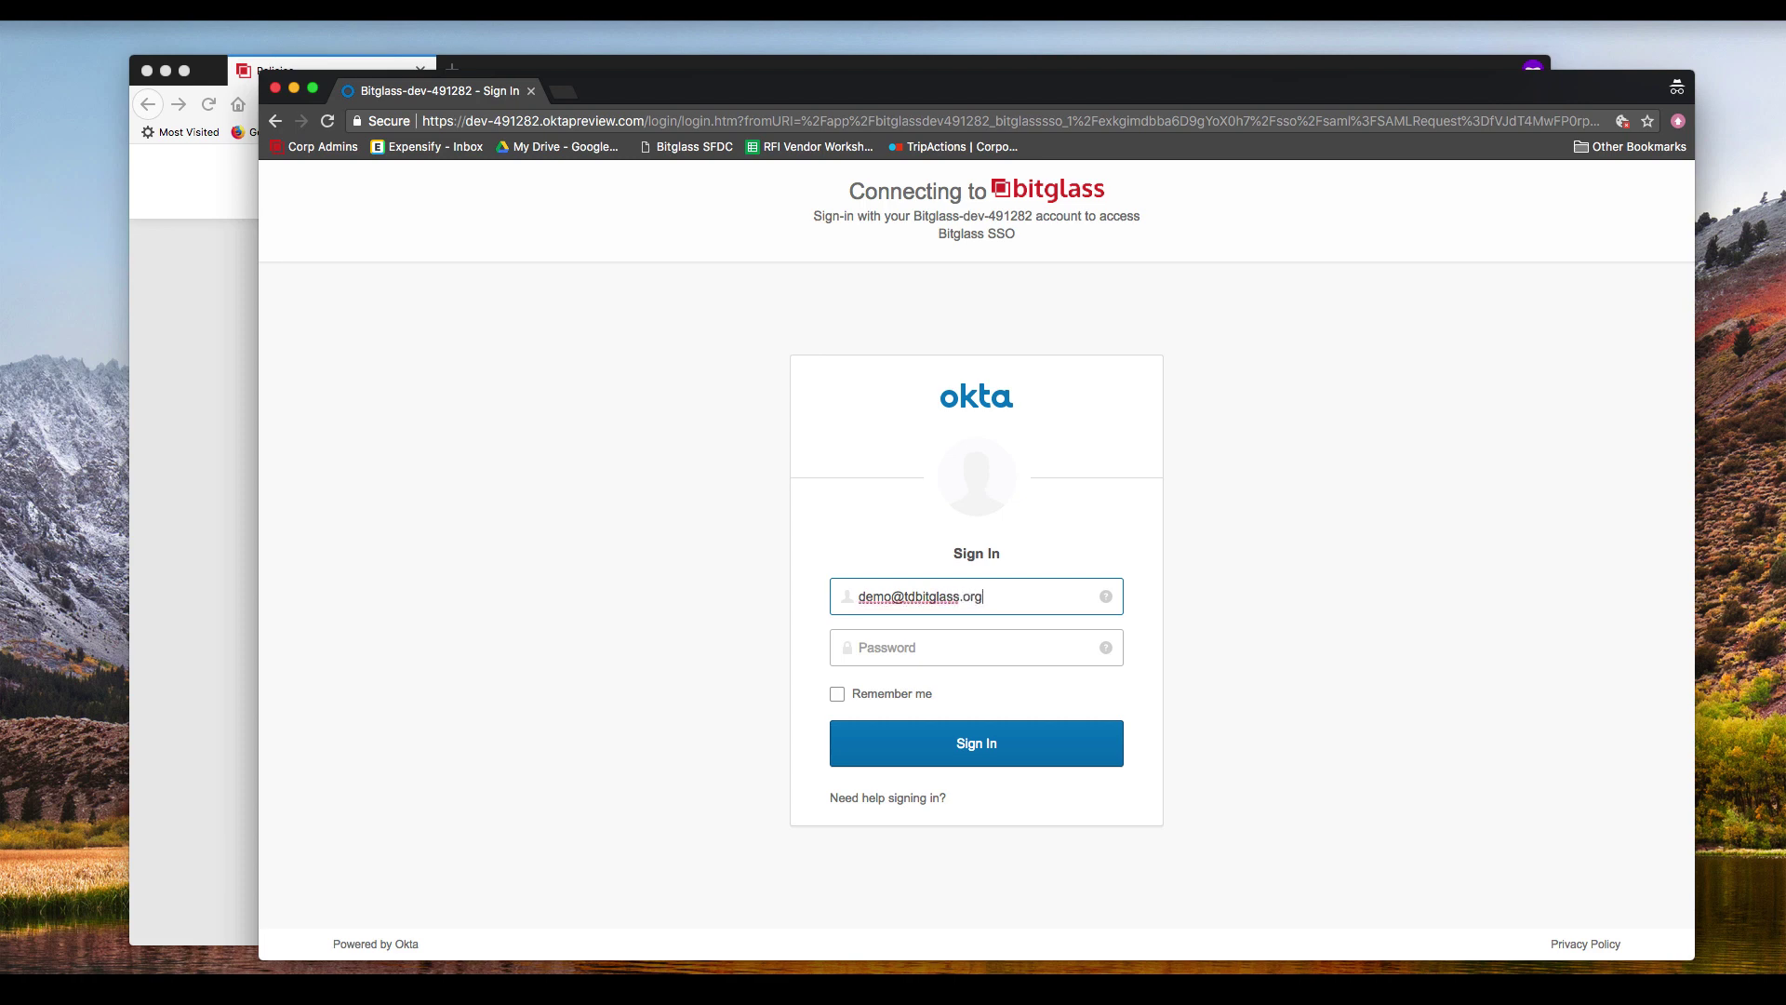
left_click(910, 648)
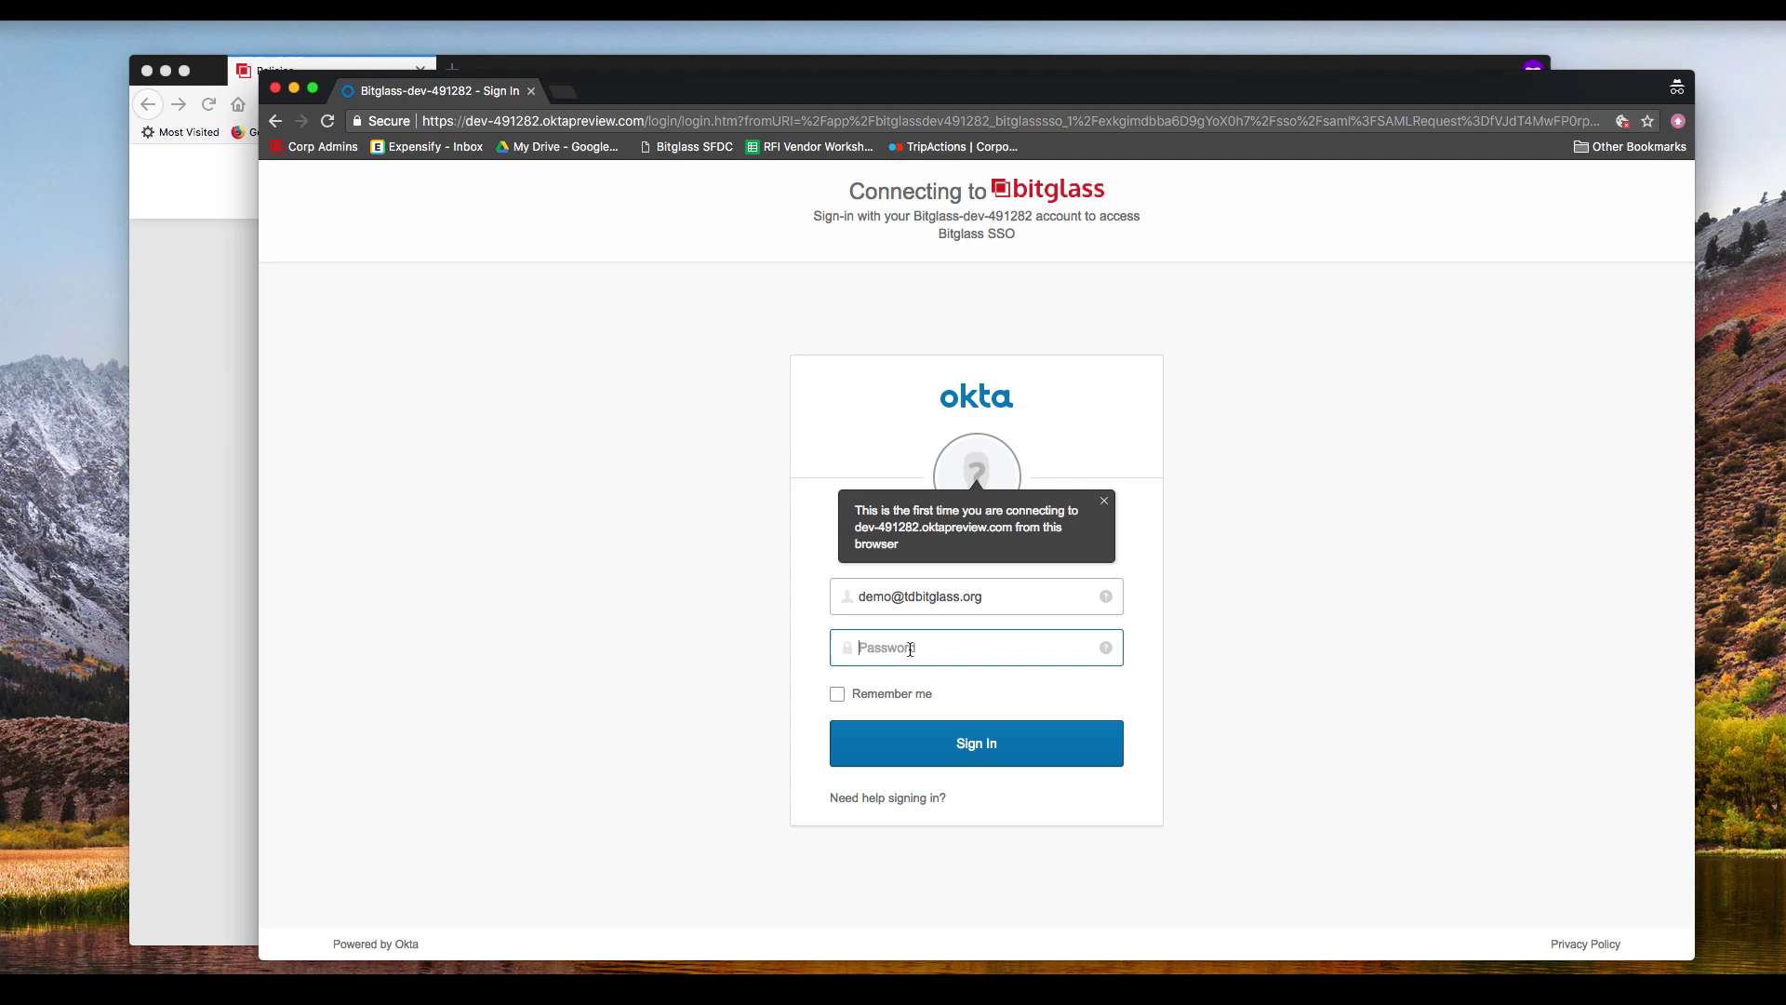
key("super+v")
left_click(985, 741)
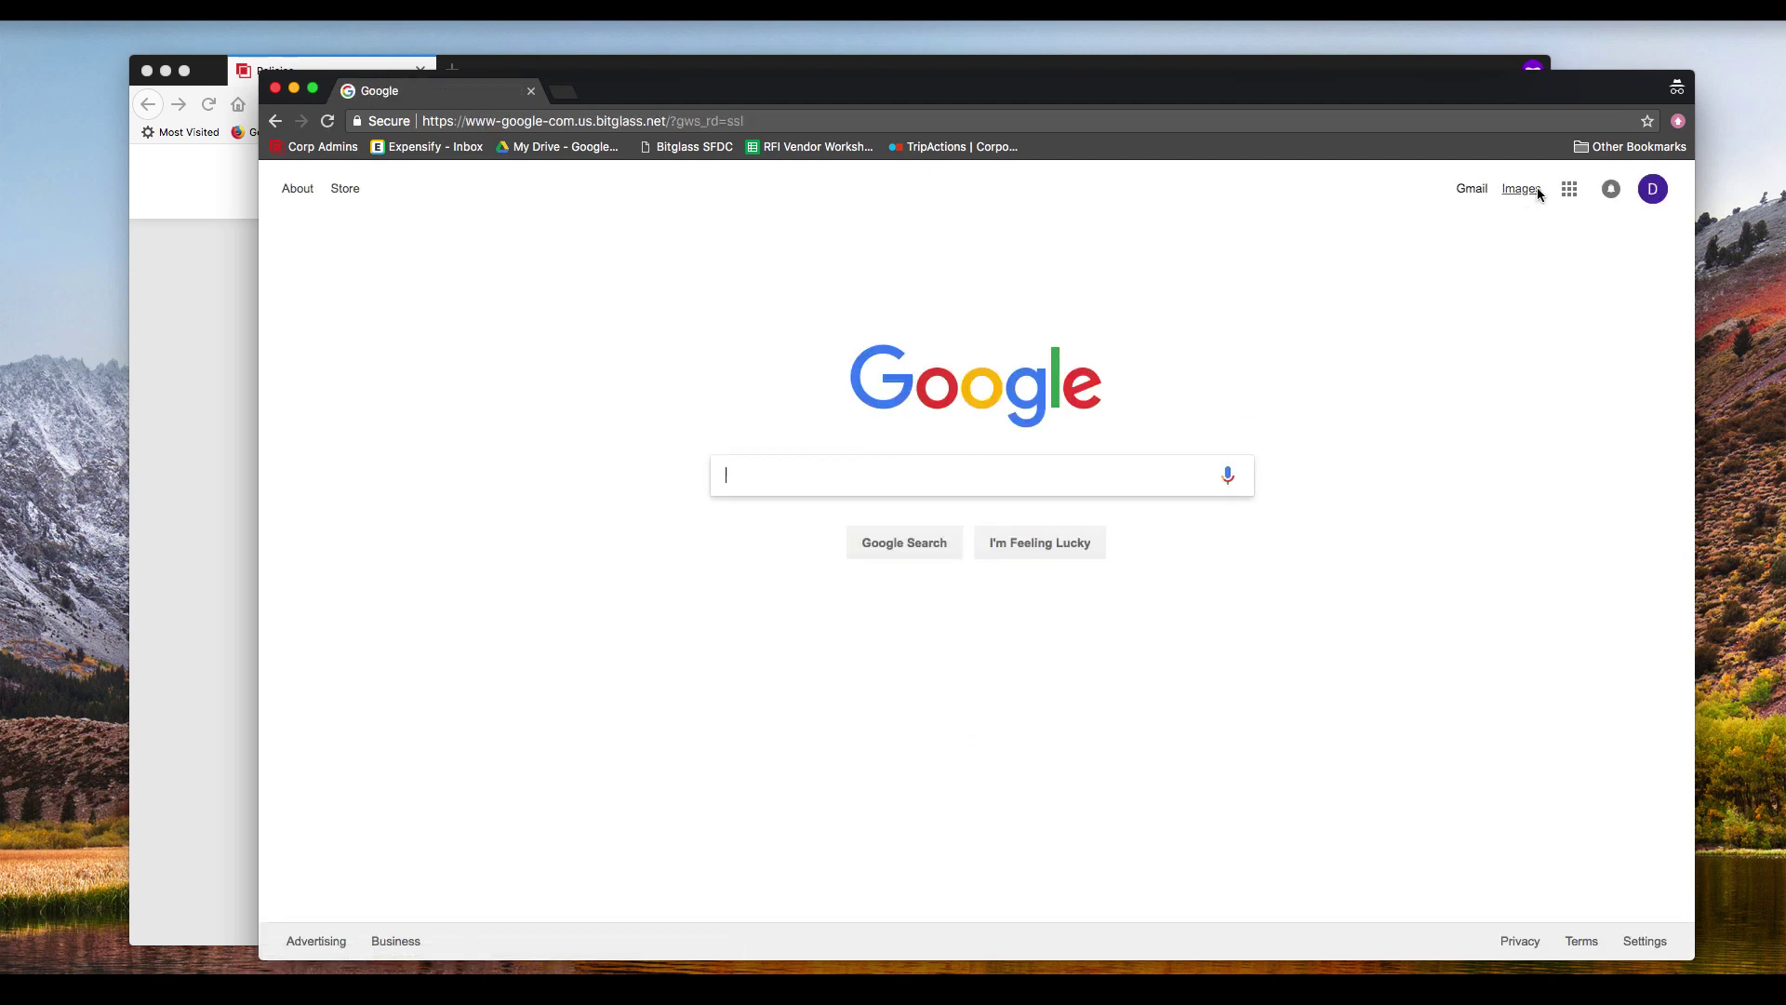
Step: Open Google Drive from the apps list, select its proxied address, and scroll My Drive to W2 (drm)
left_click(1568, 189)
left_click(1598, 284)
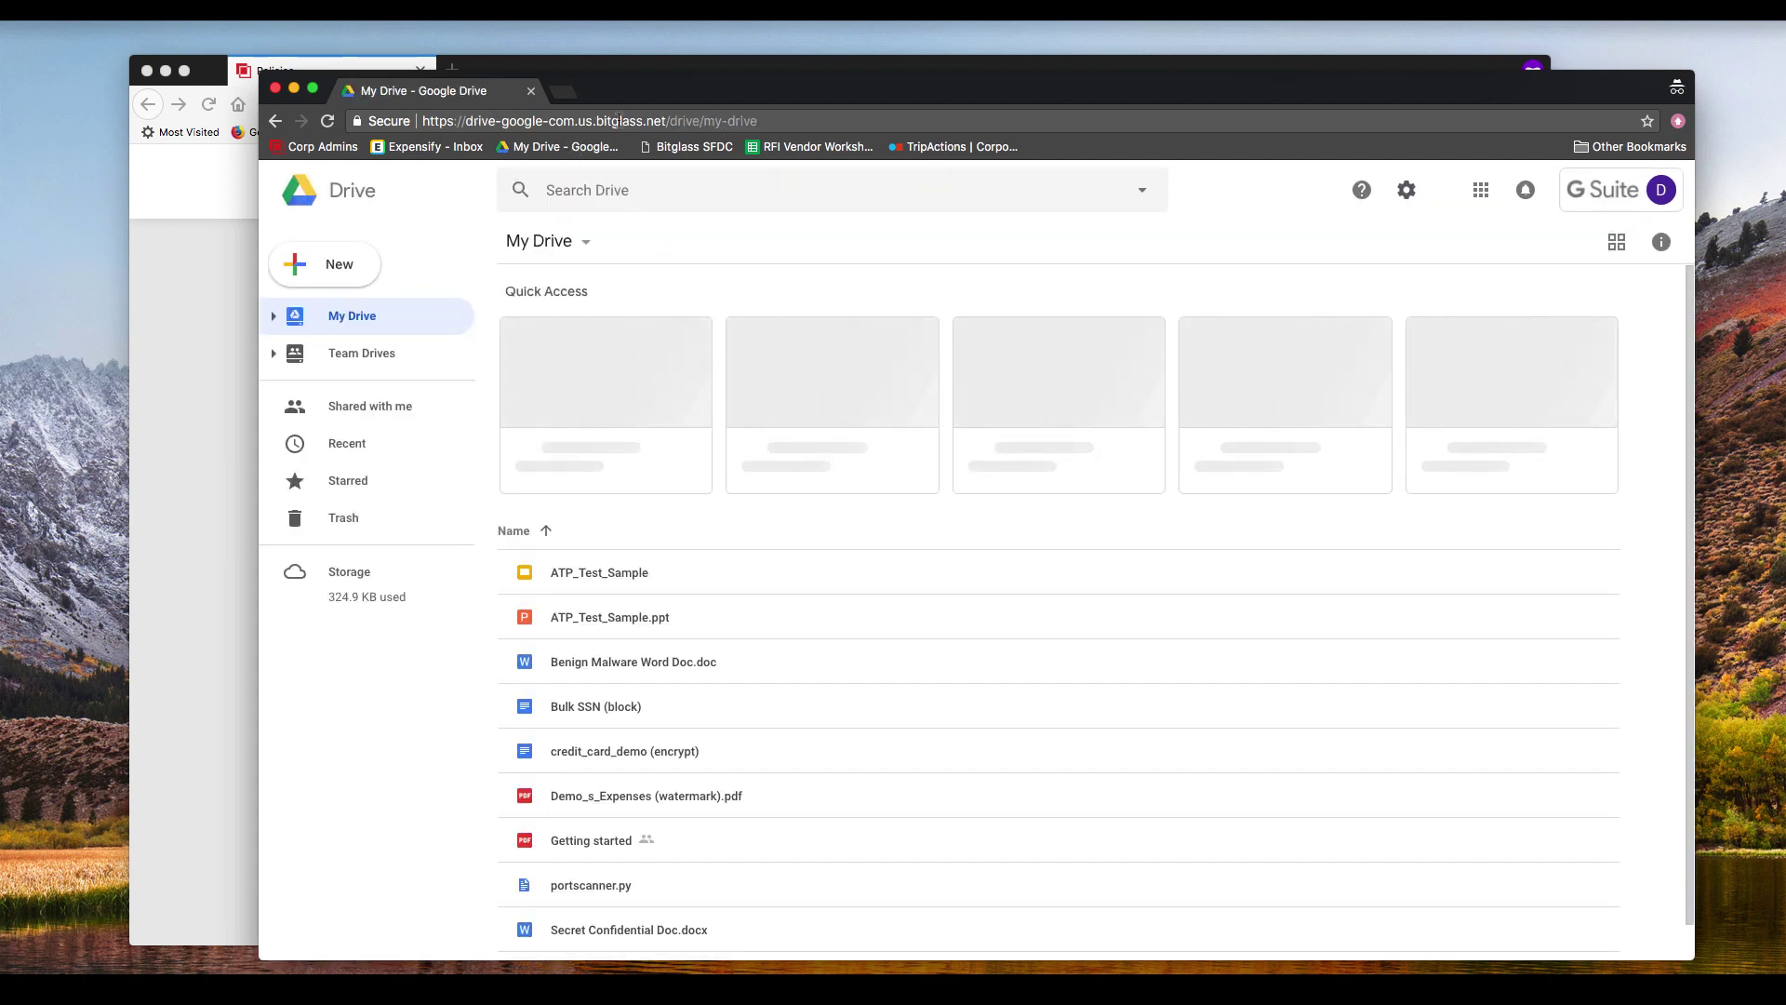
left_click(562, 120)
left_click_drag(562, 121, 922, 129)
key("super+a")
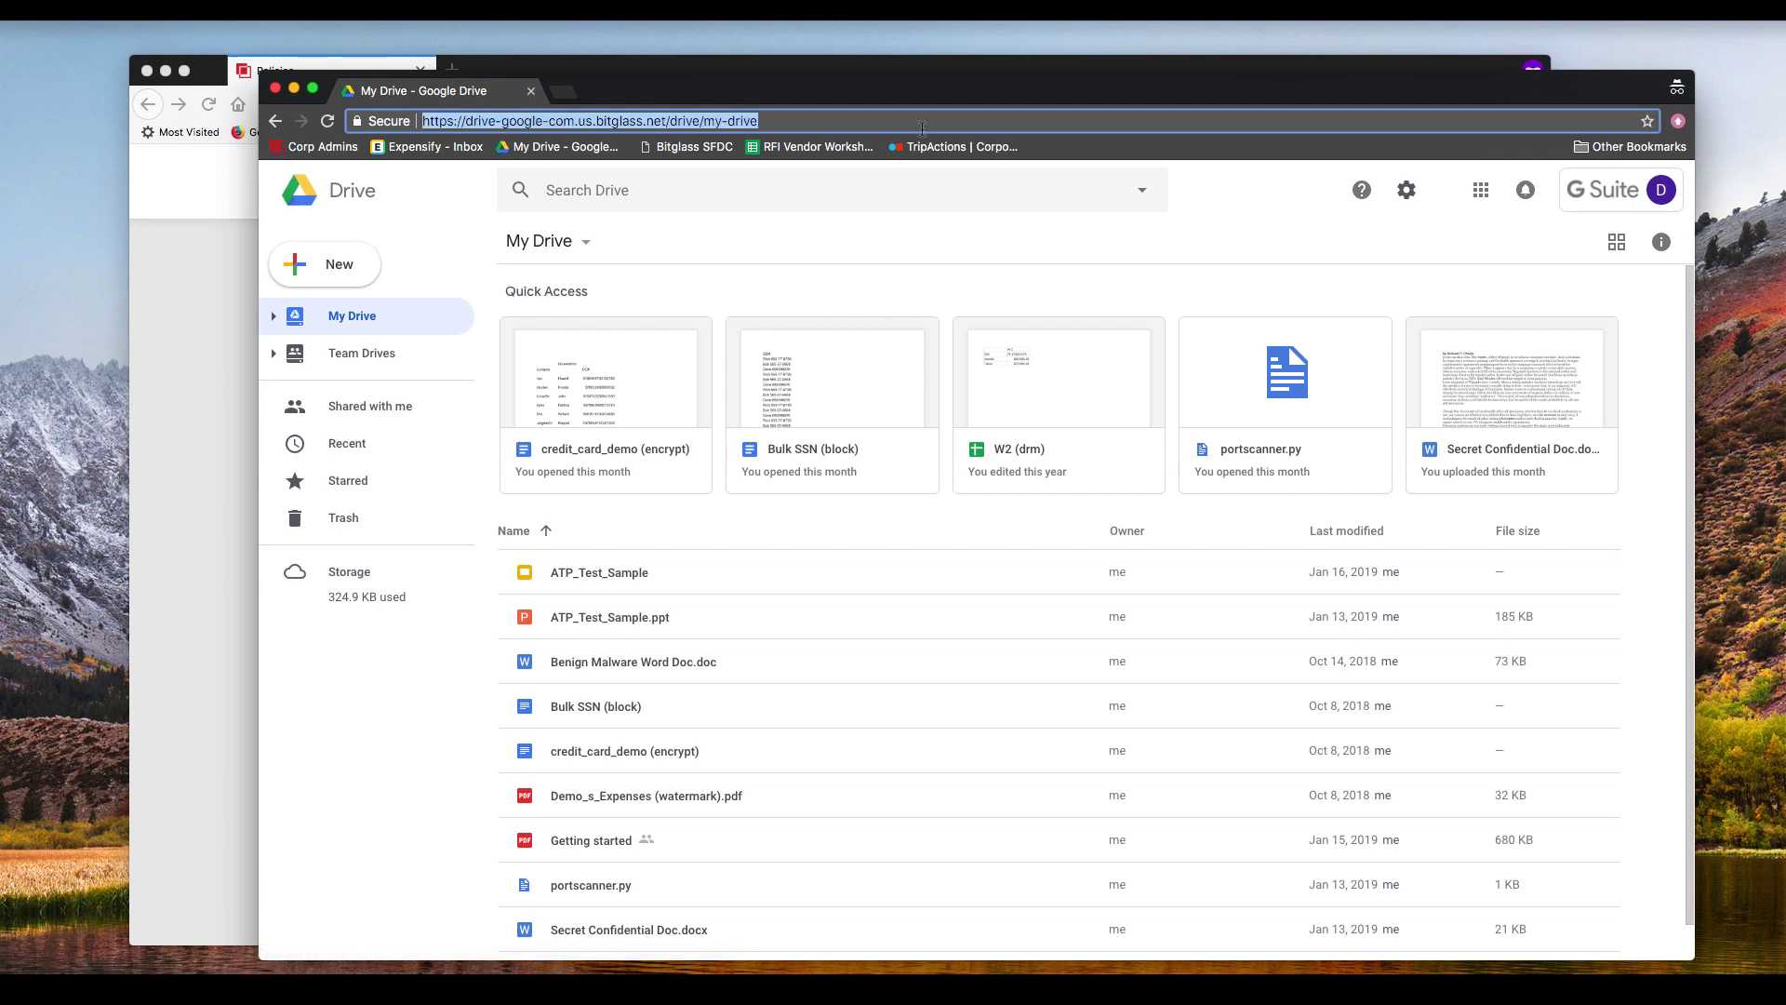
scroll(748, 609, "down", 1)
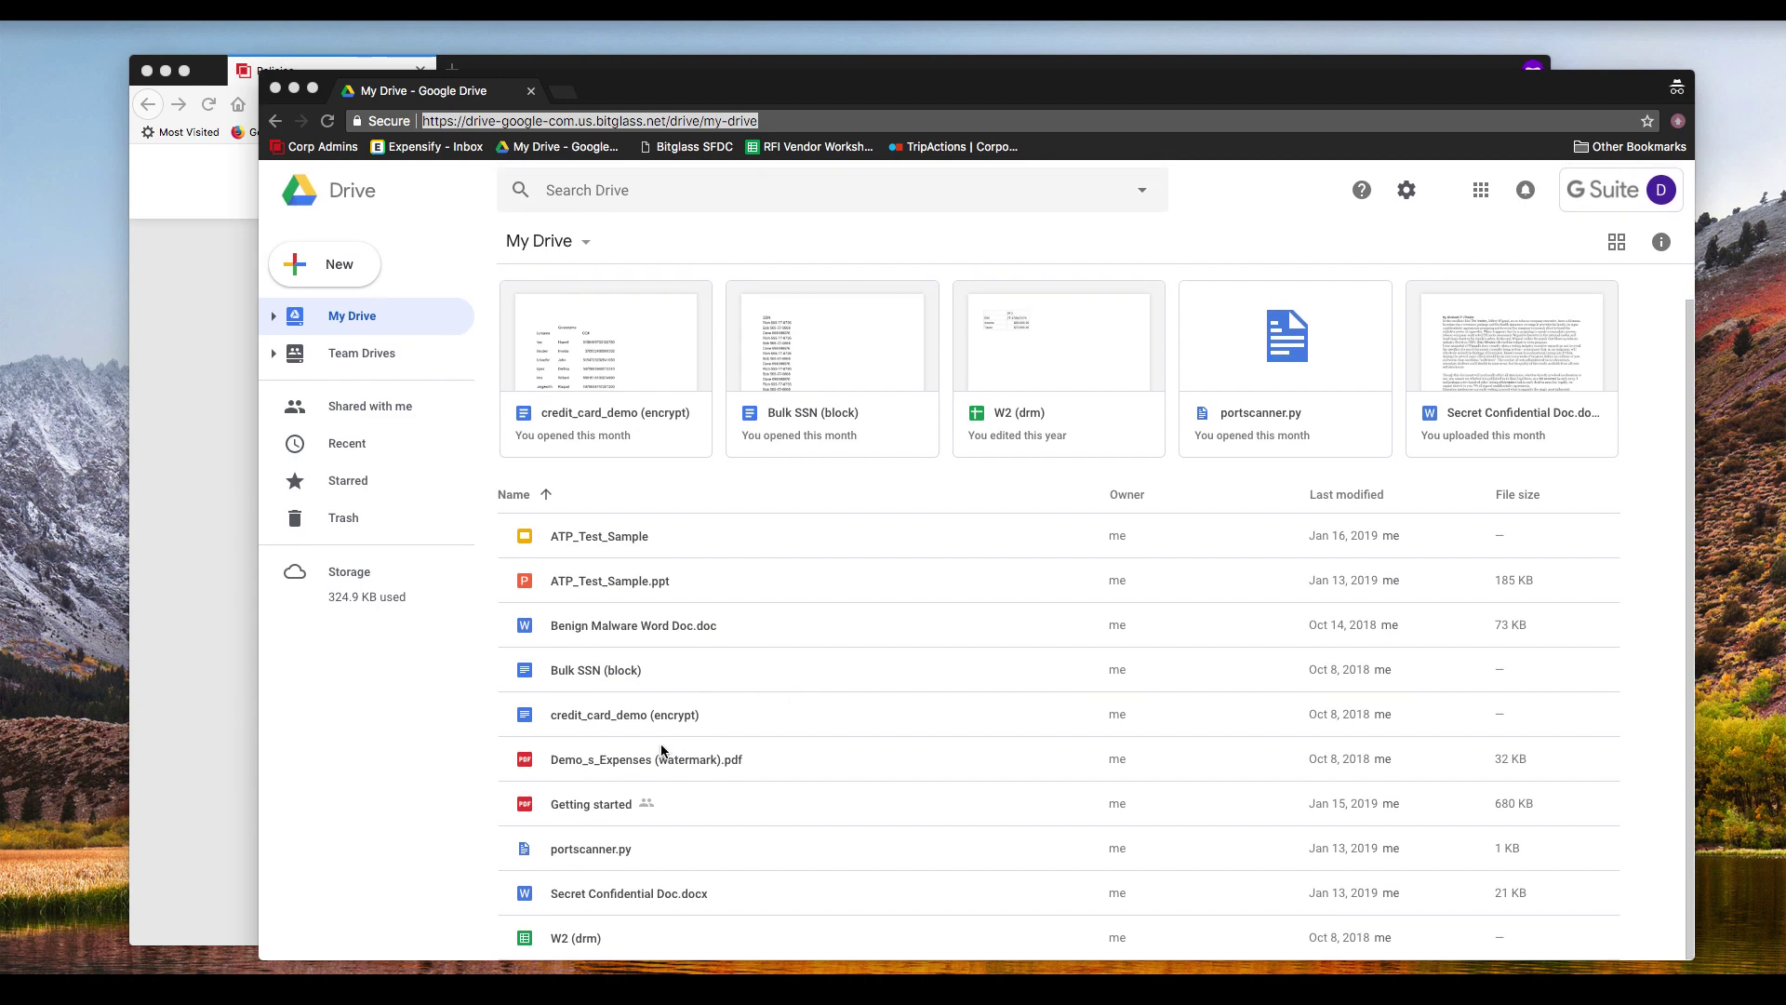
Step: Open Bulk SSN (block), then return to My Drive and download that file
double_click(614, 672)
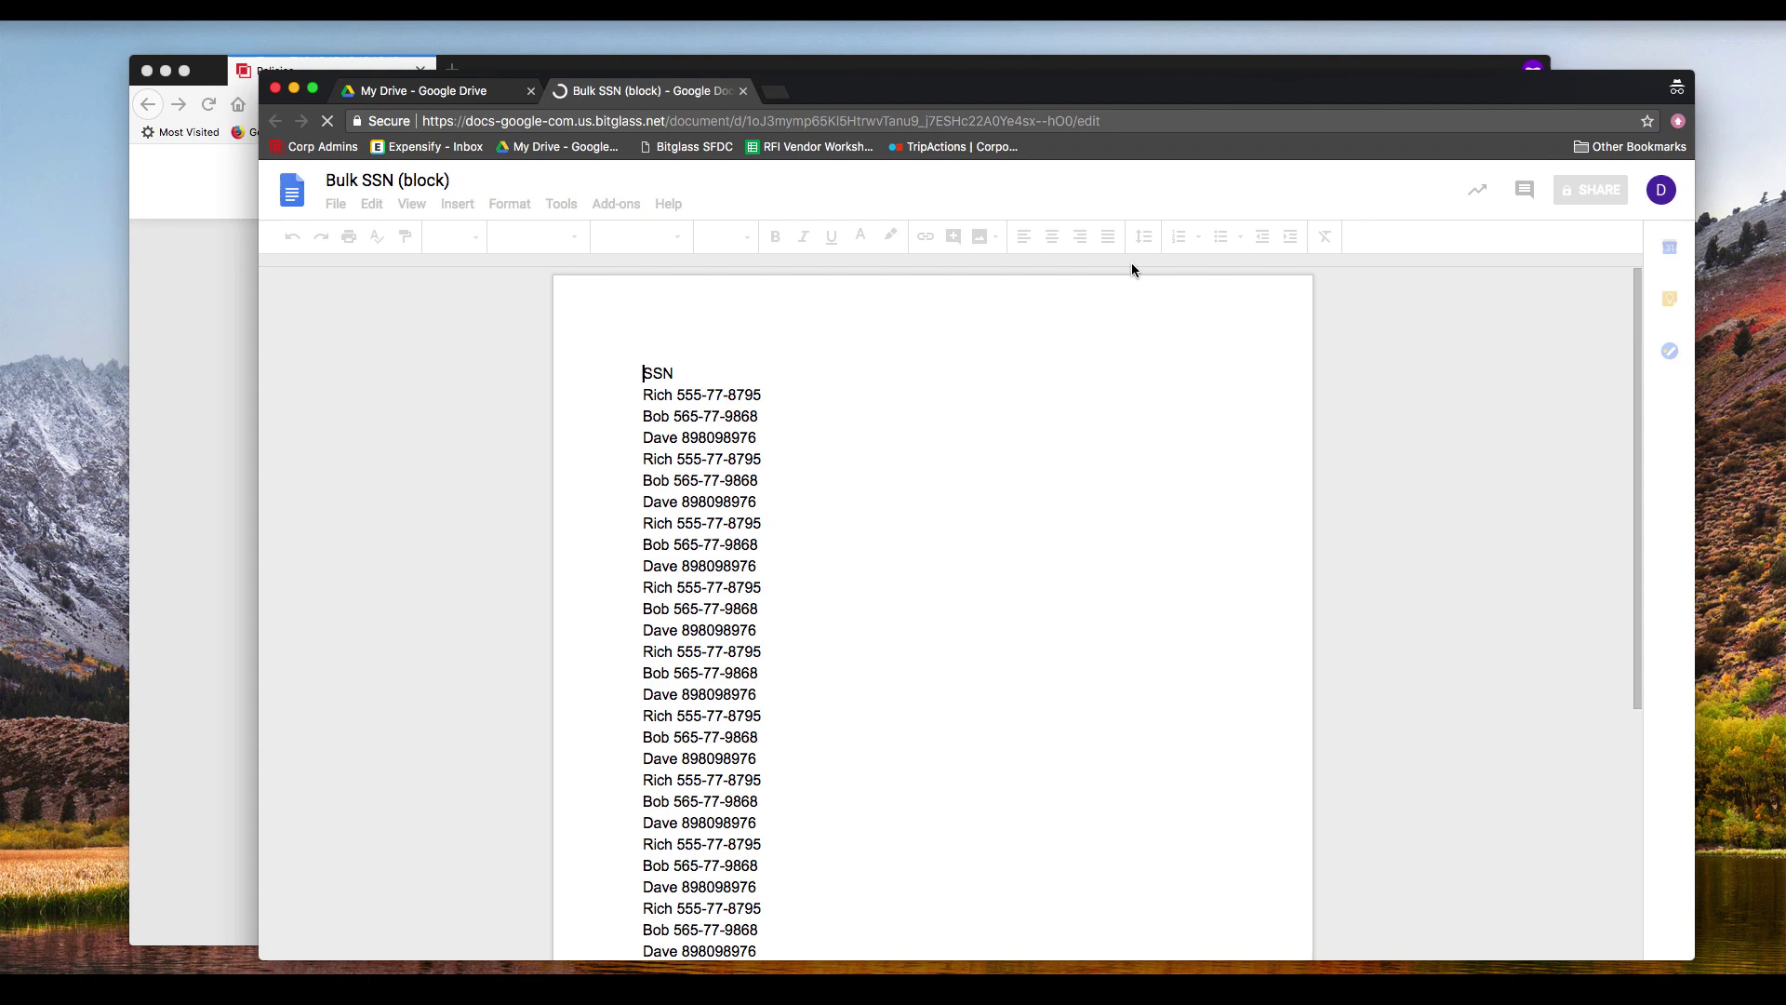
left_click(443, 93)
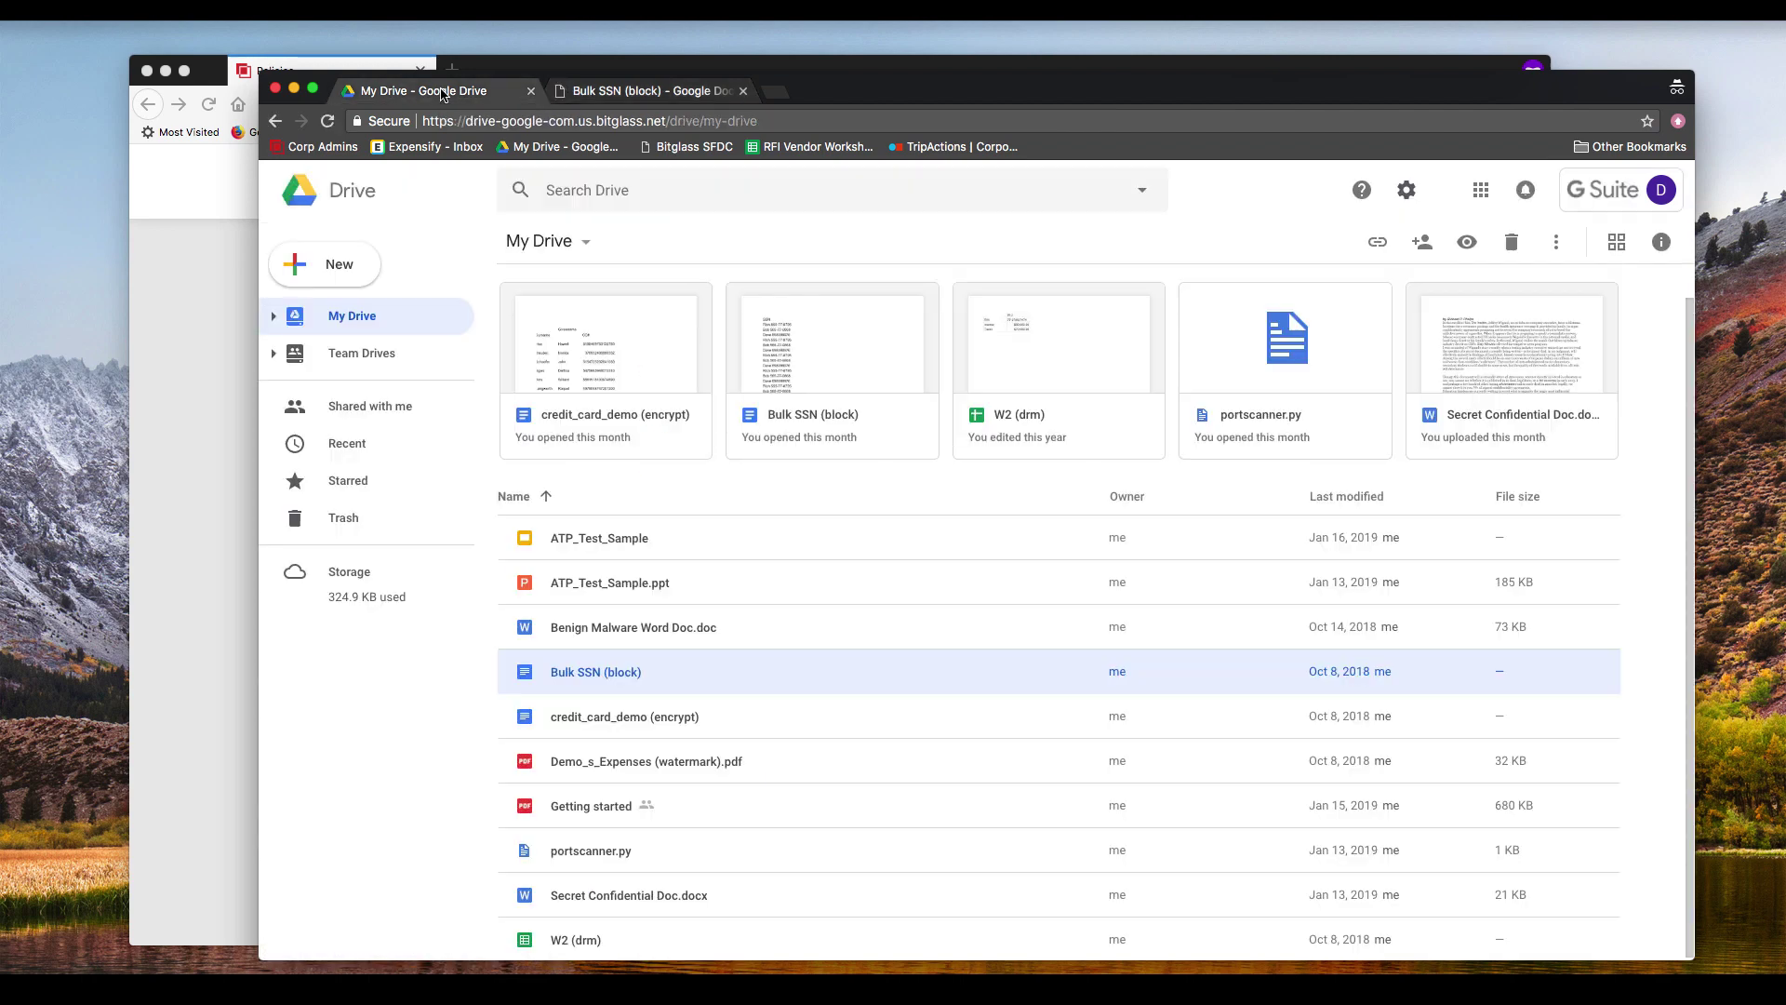
right_click(614, 673)
left_click(702, 604)
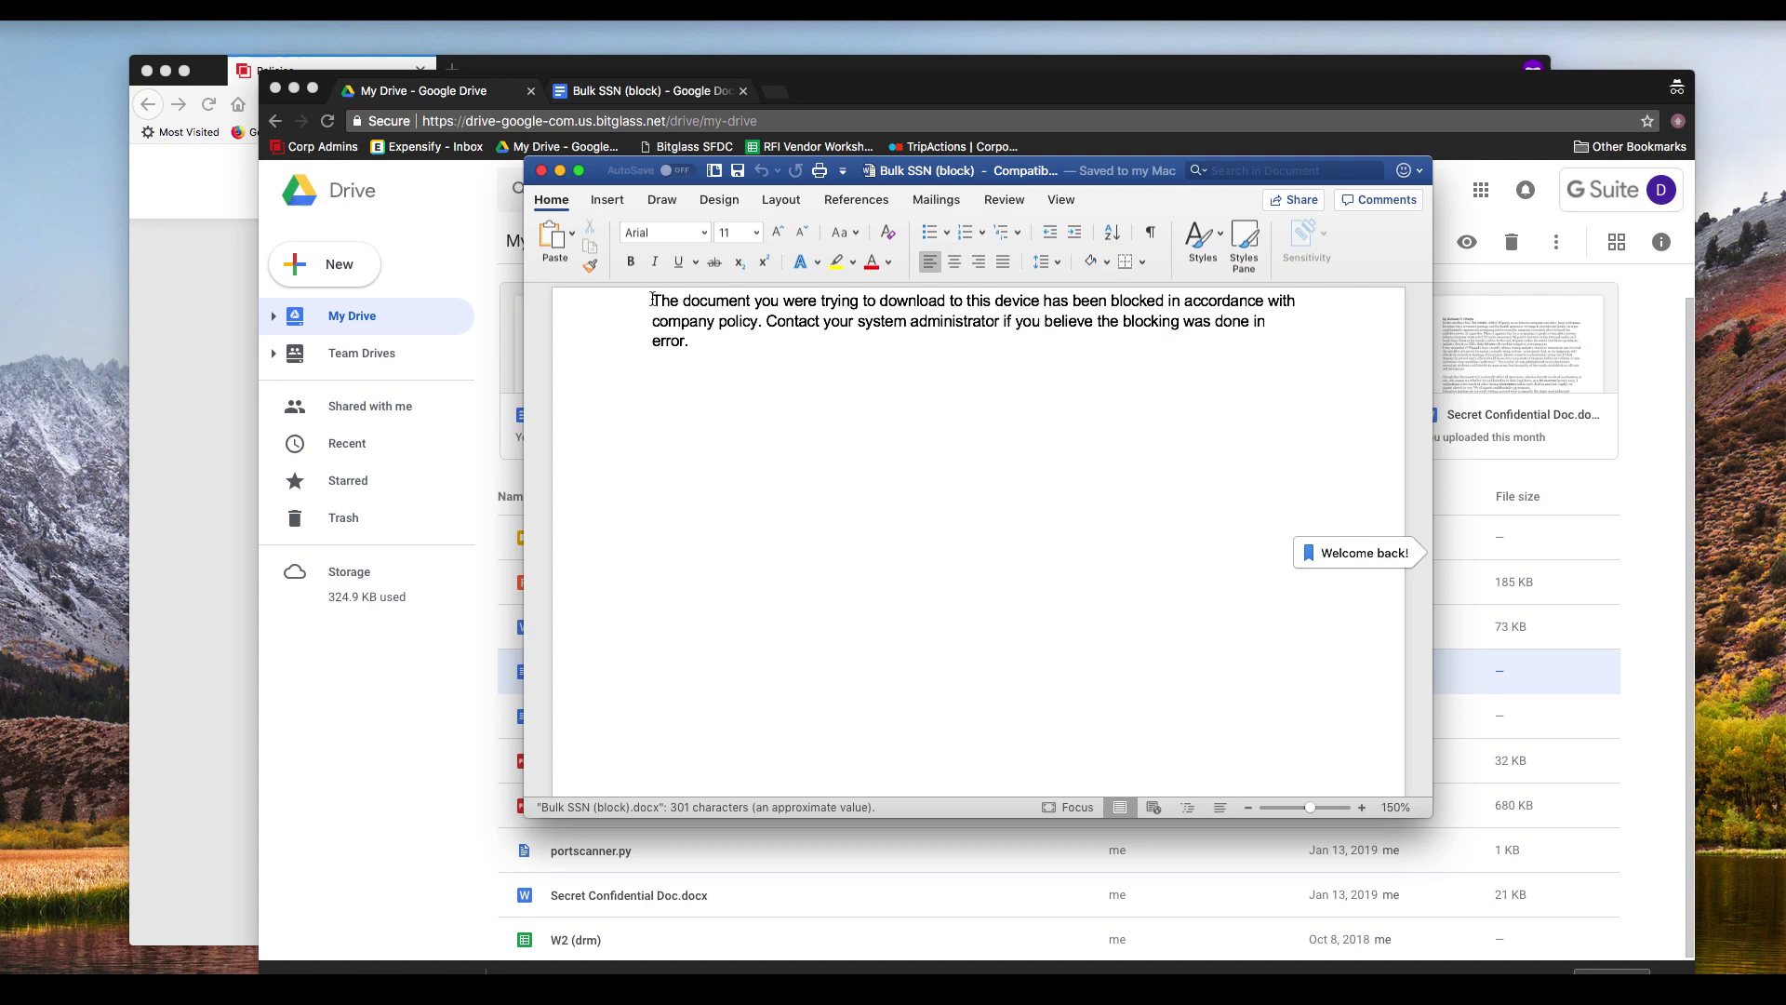
Step: Delete the blocked-download notice in Word and select the page-2 Bitglass watermark notice
left_click_drag(653, 300, 901, 353)
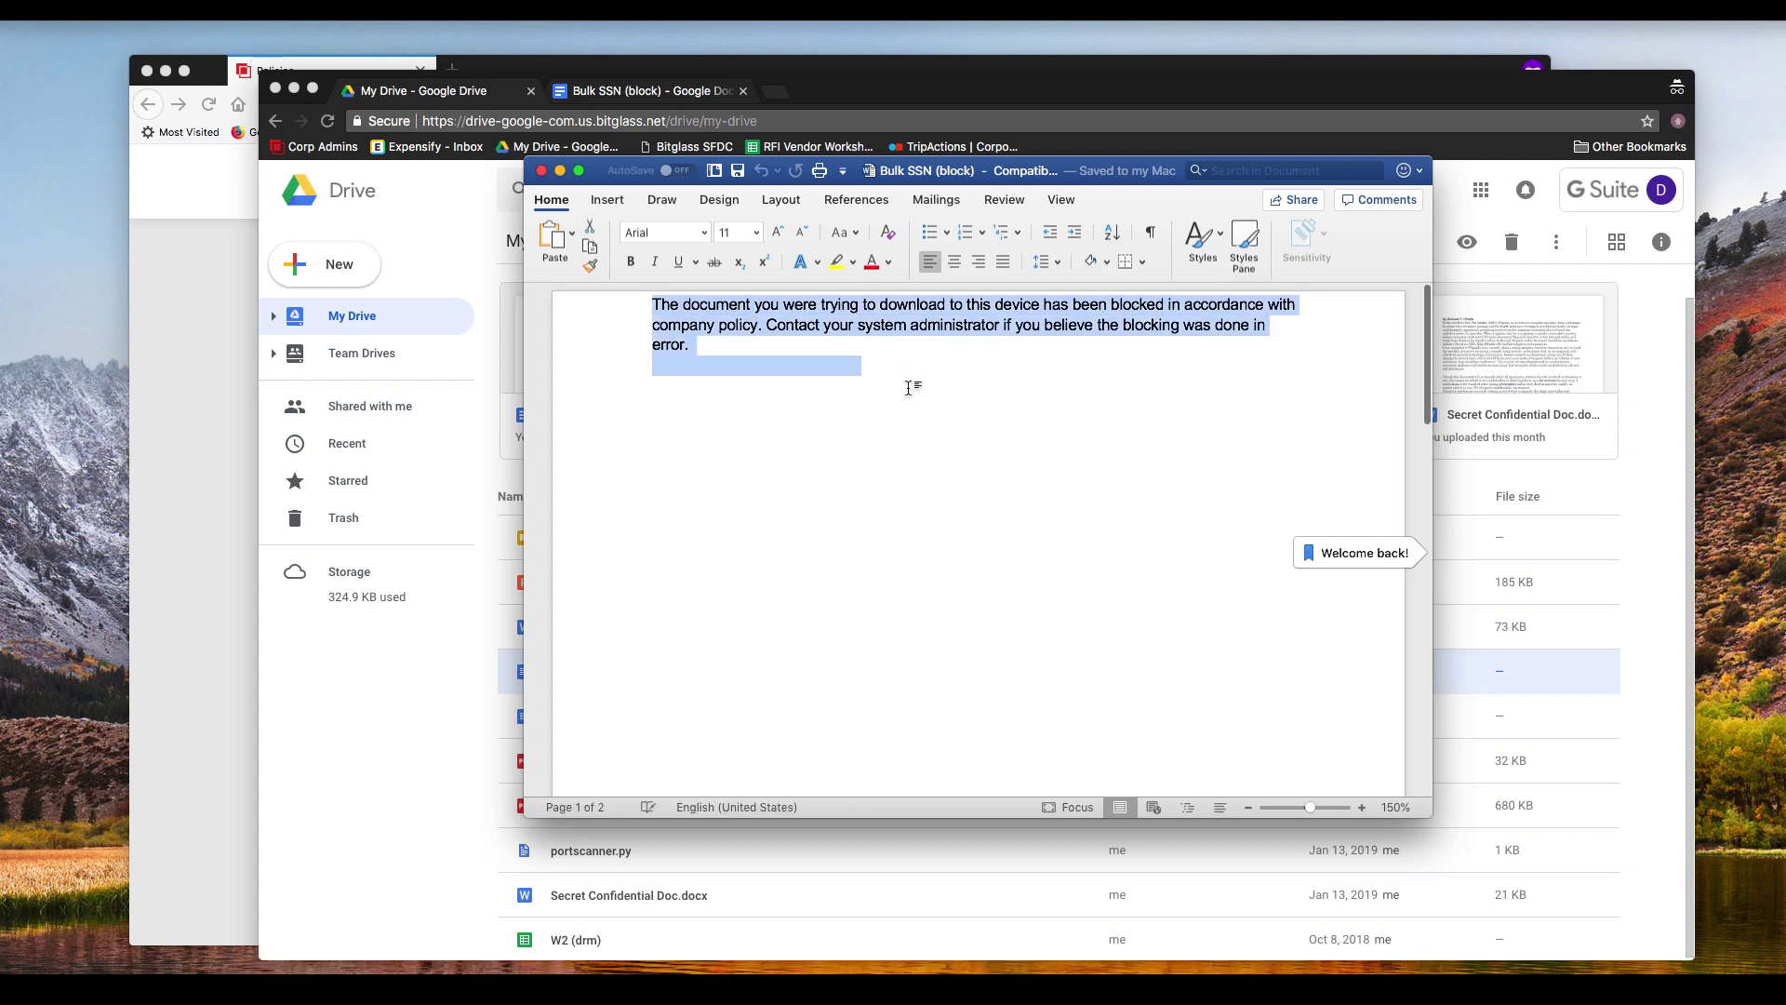
key("BackSpace")
scroll(907, 386, "down", 10)
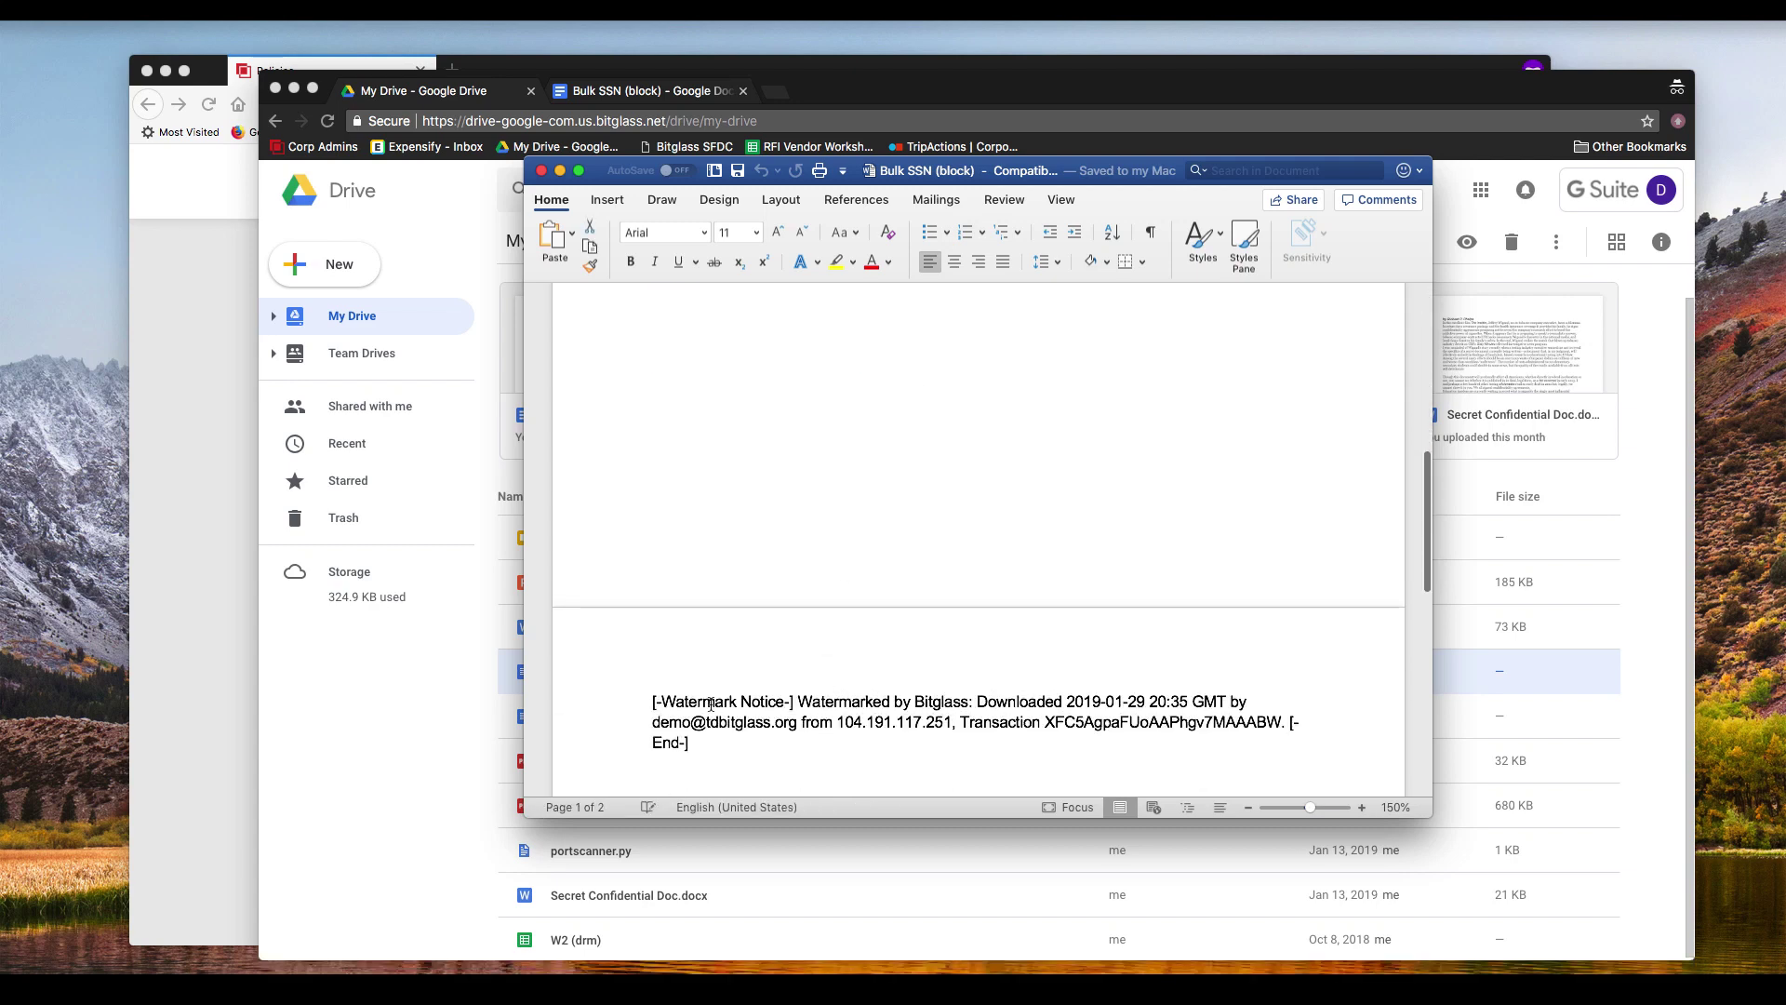
left_click_drag(646, 704, 921, 758)
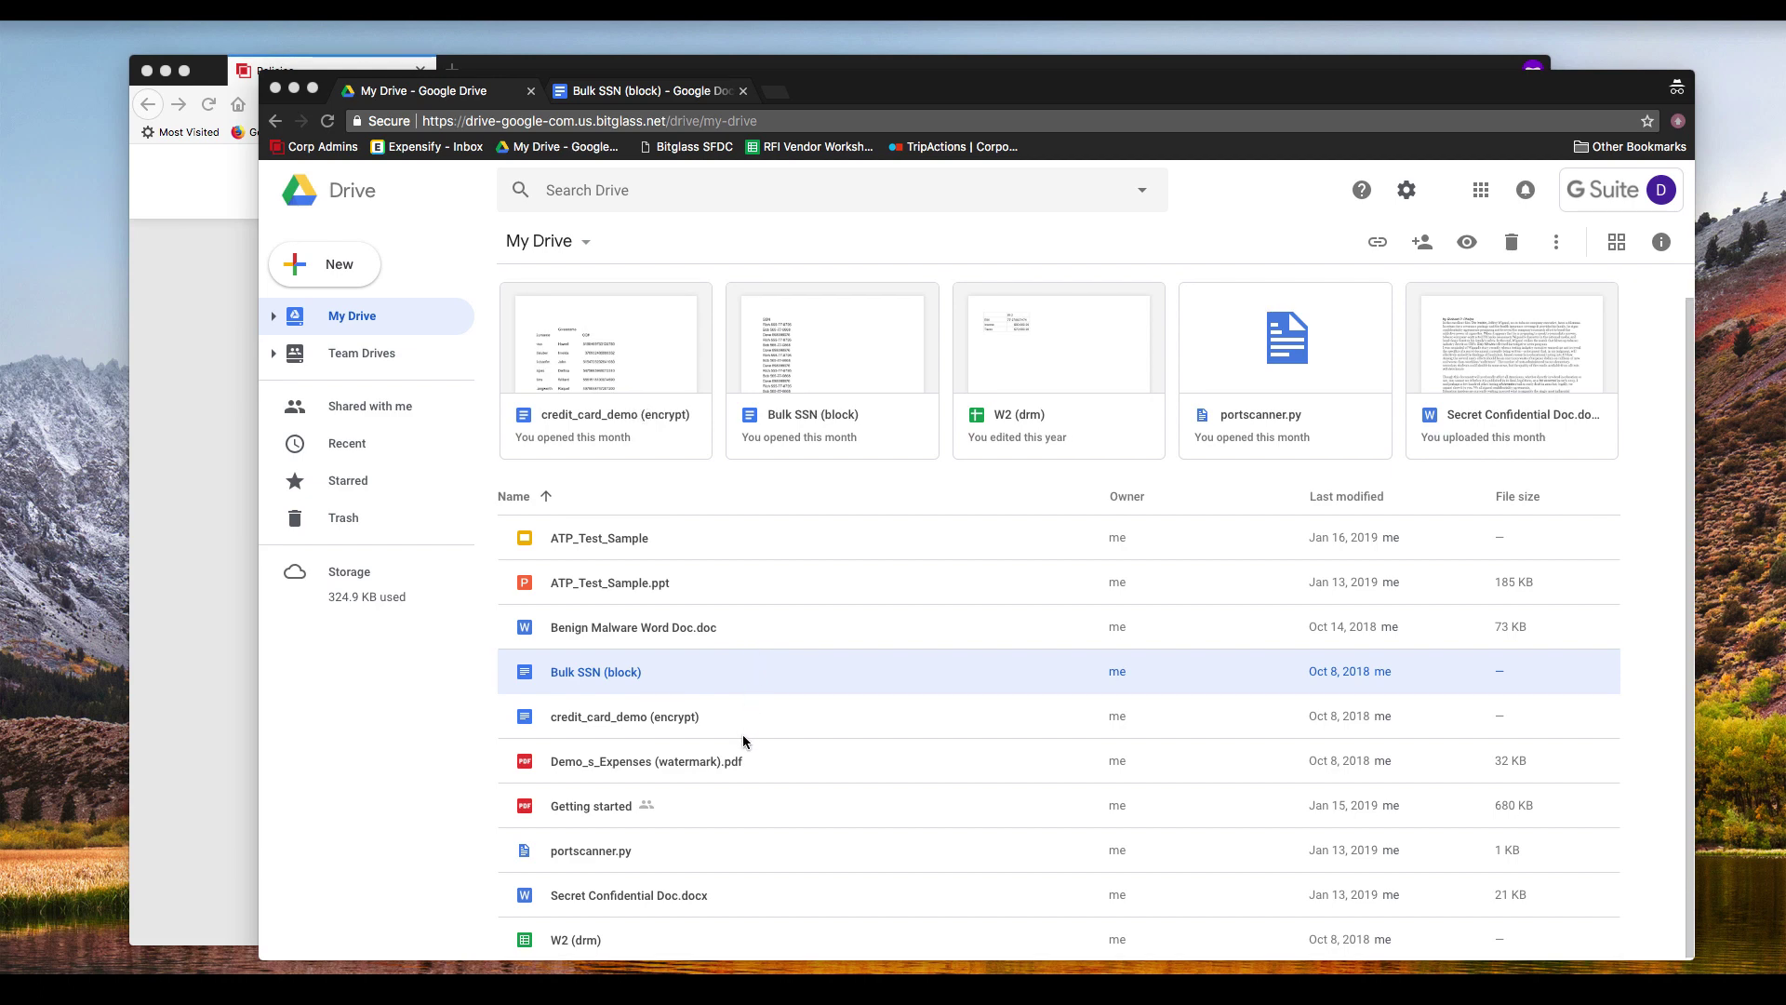
Step: Open and scroll through credit_card_demo (encrypt), then return to My Drive and right-click its row
left_click(630, 721)
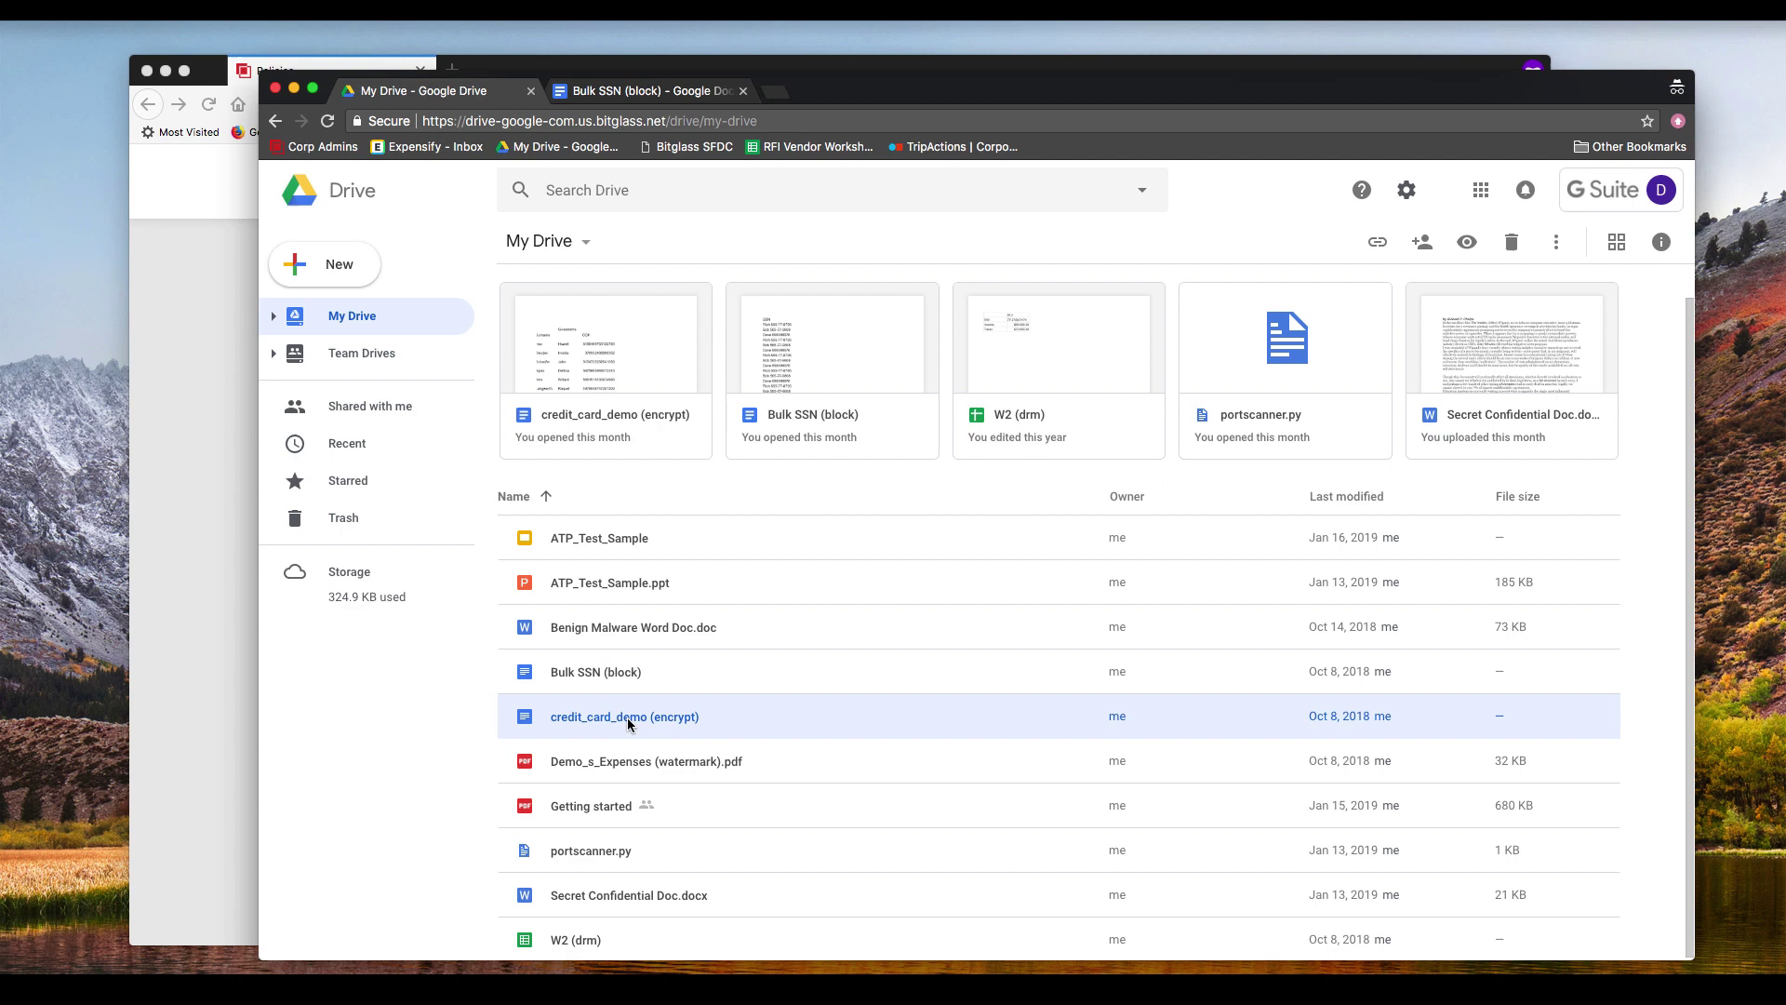
double_click(630, 721)
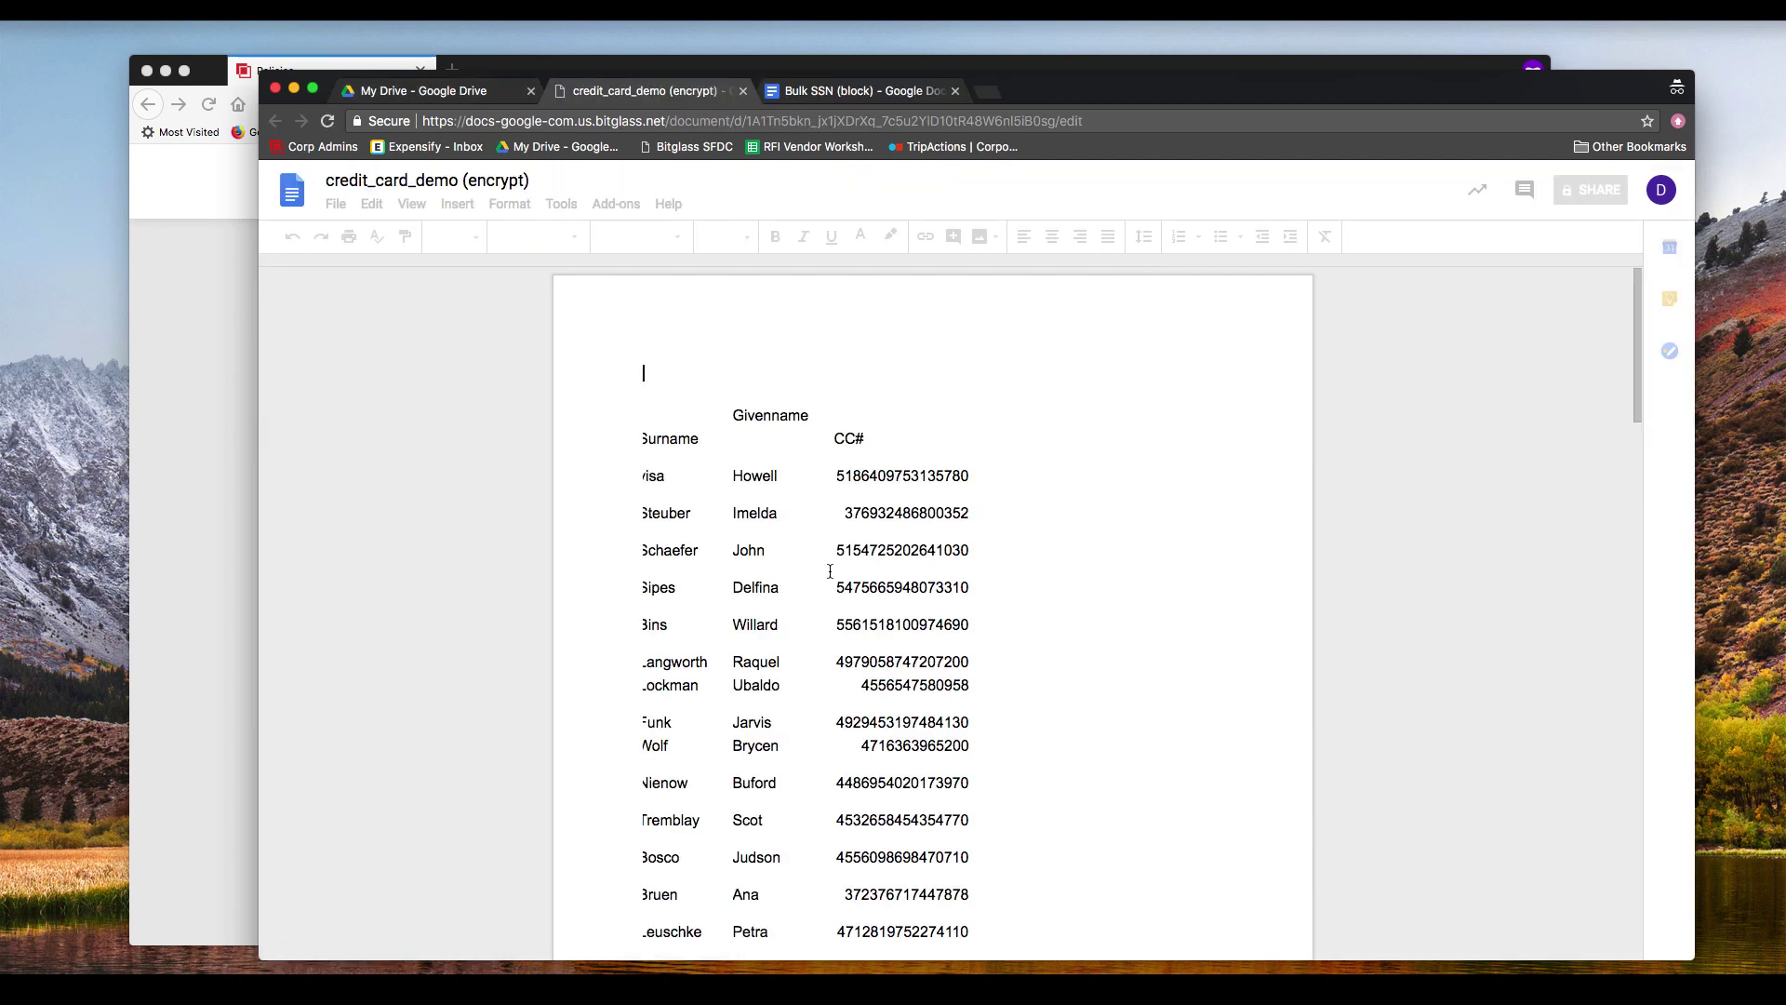
scroll(828, 562, "down", 8)
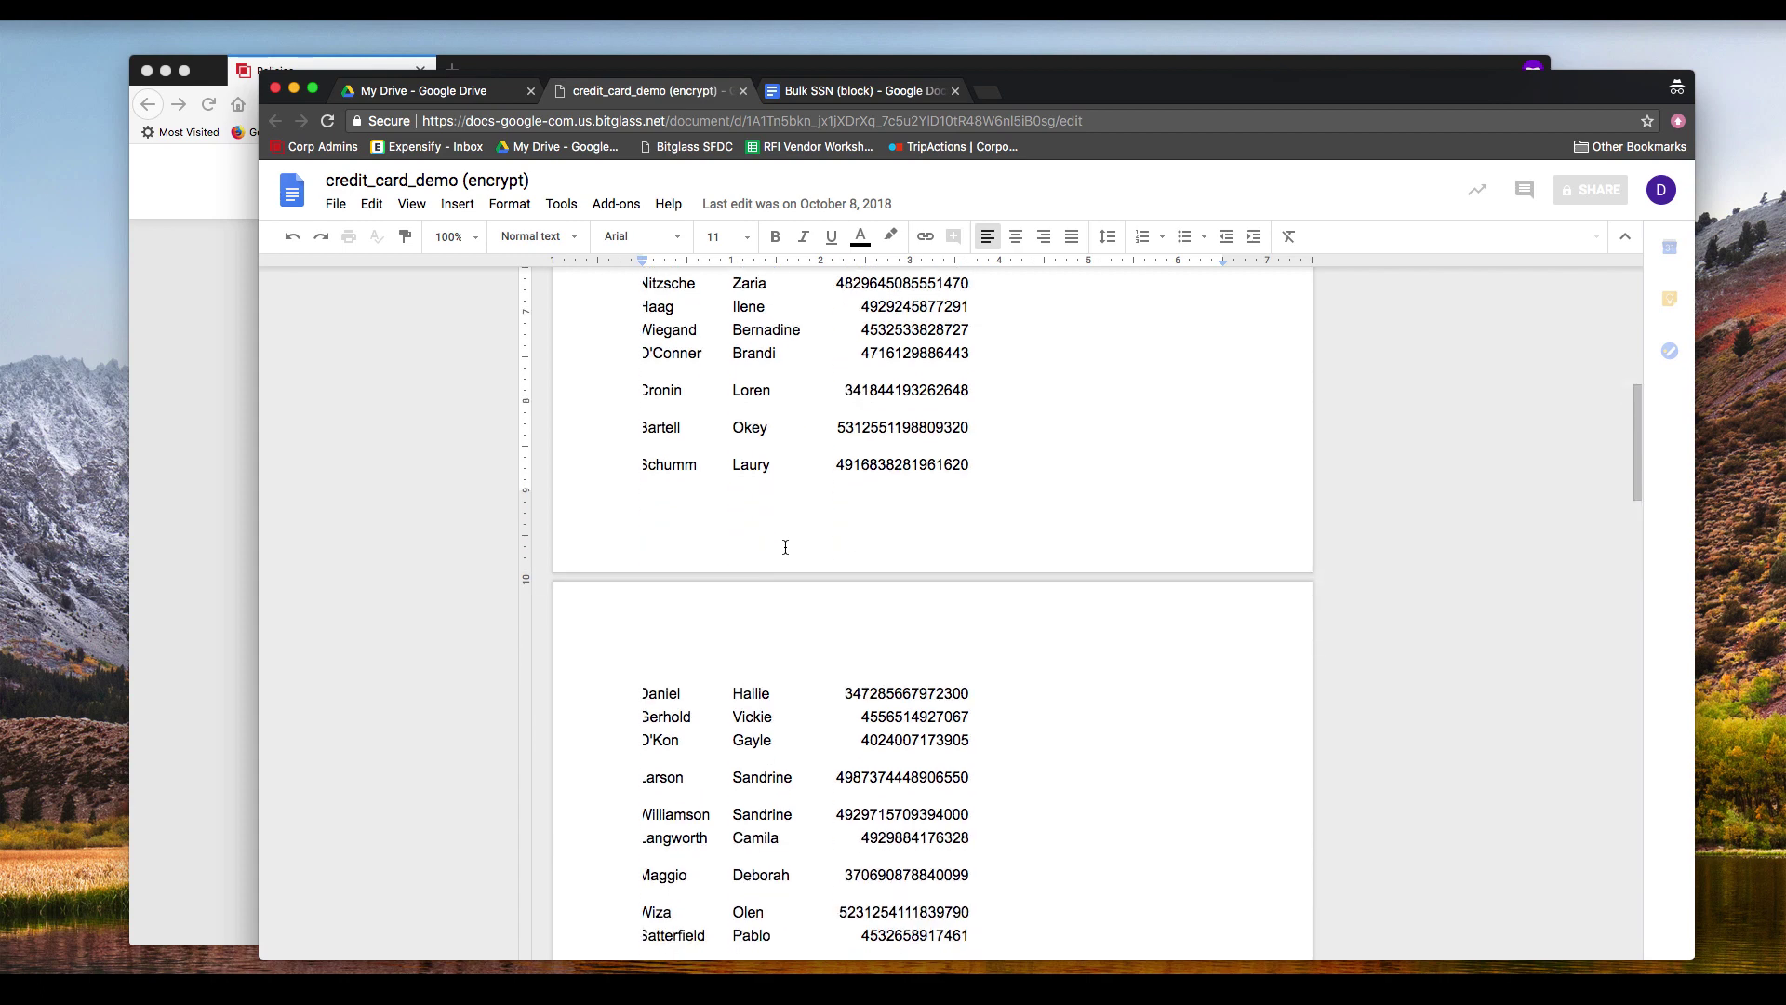
scroll(785, 548, "up", 5)
scroll(785, 548, "up", 1)
left_click(437, 92)
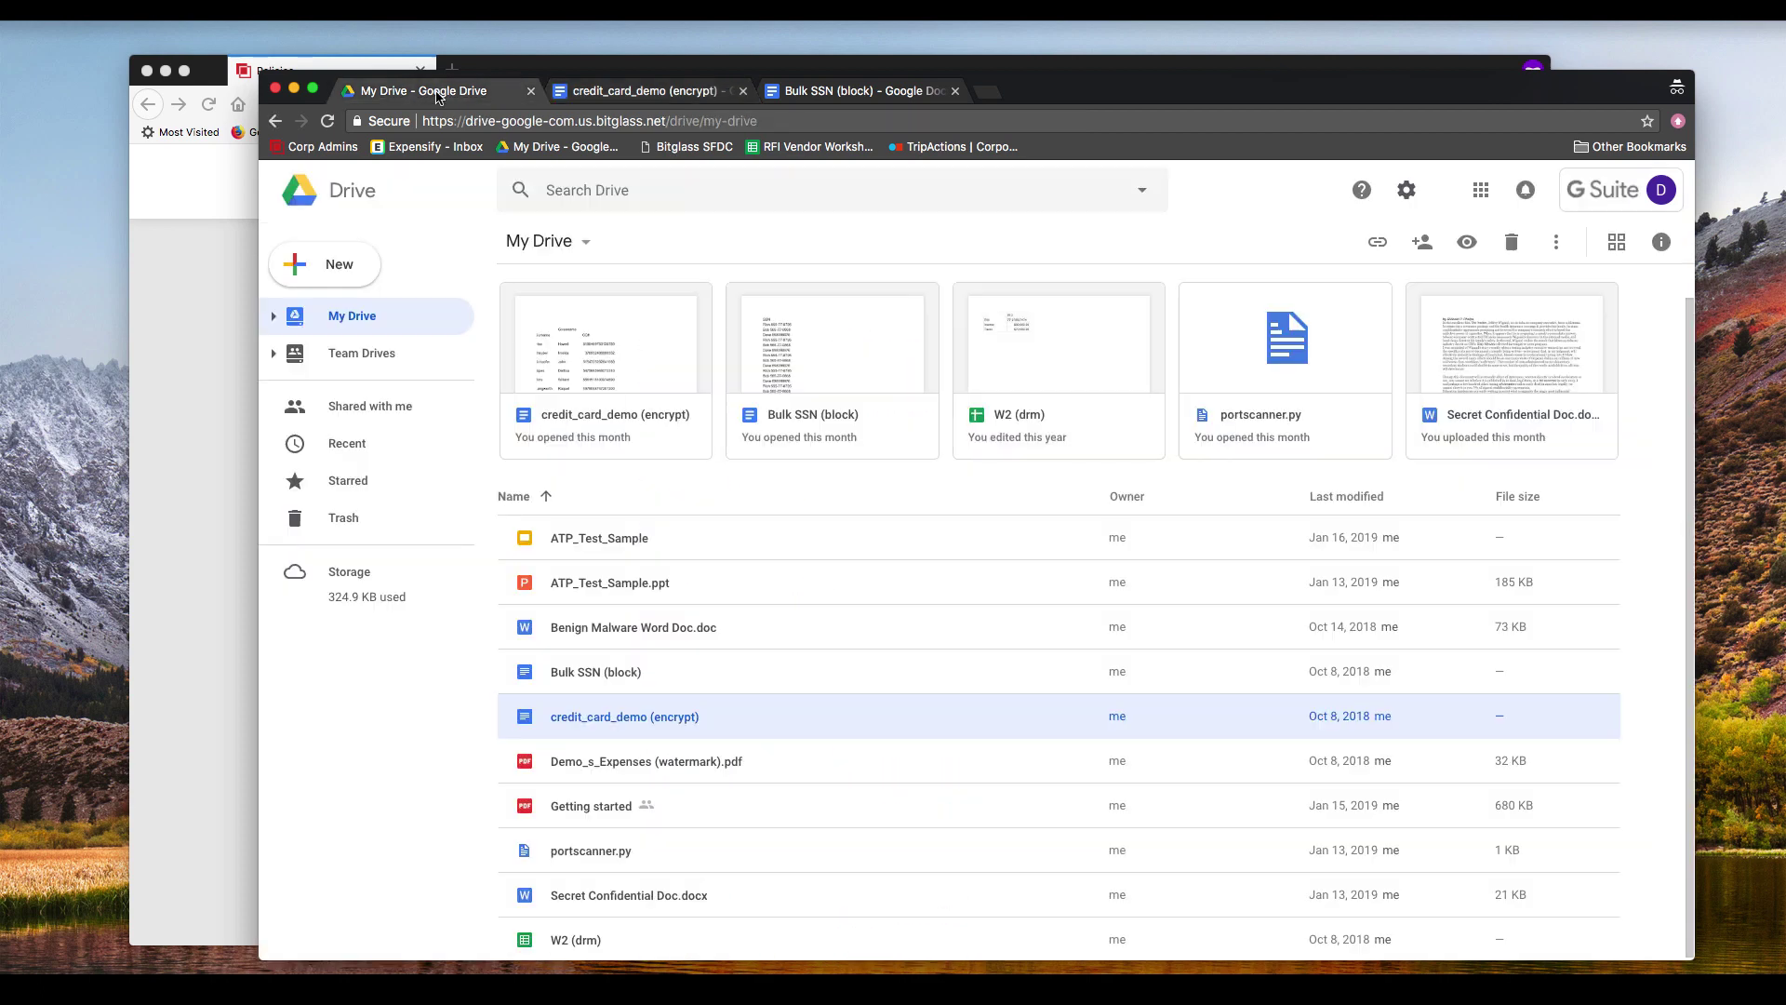
right_click(681, 718)
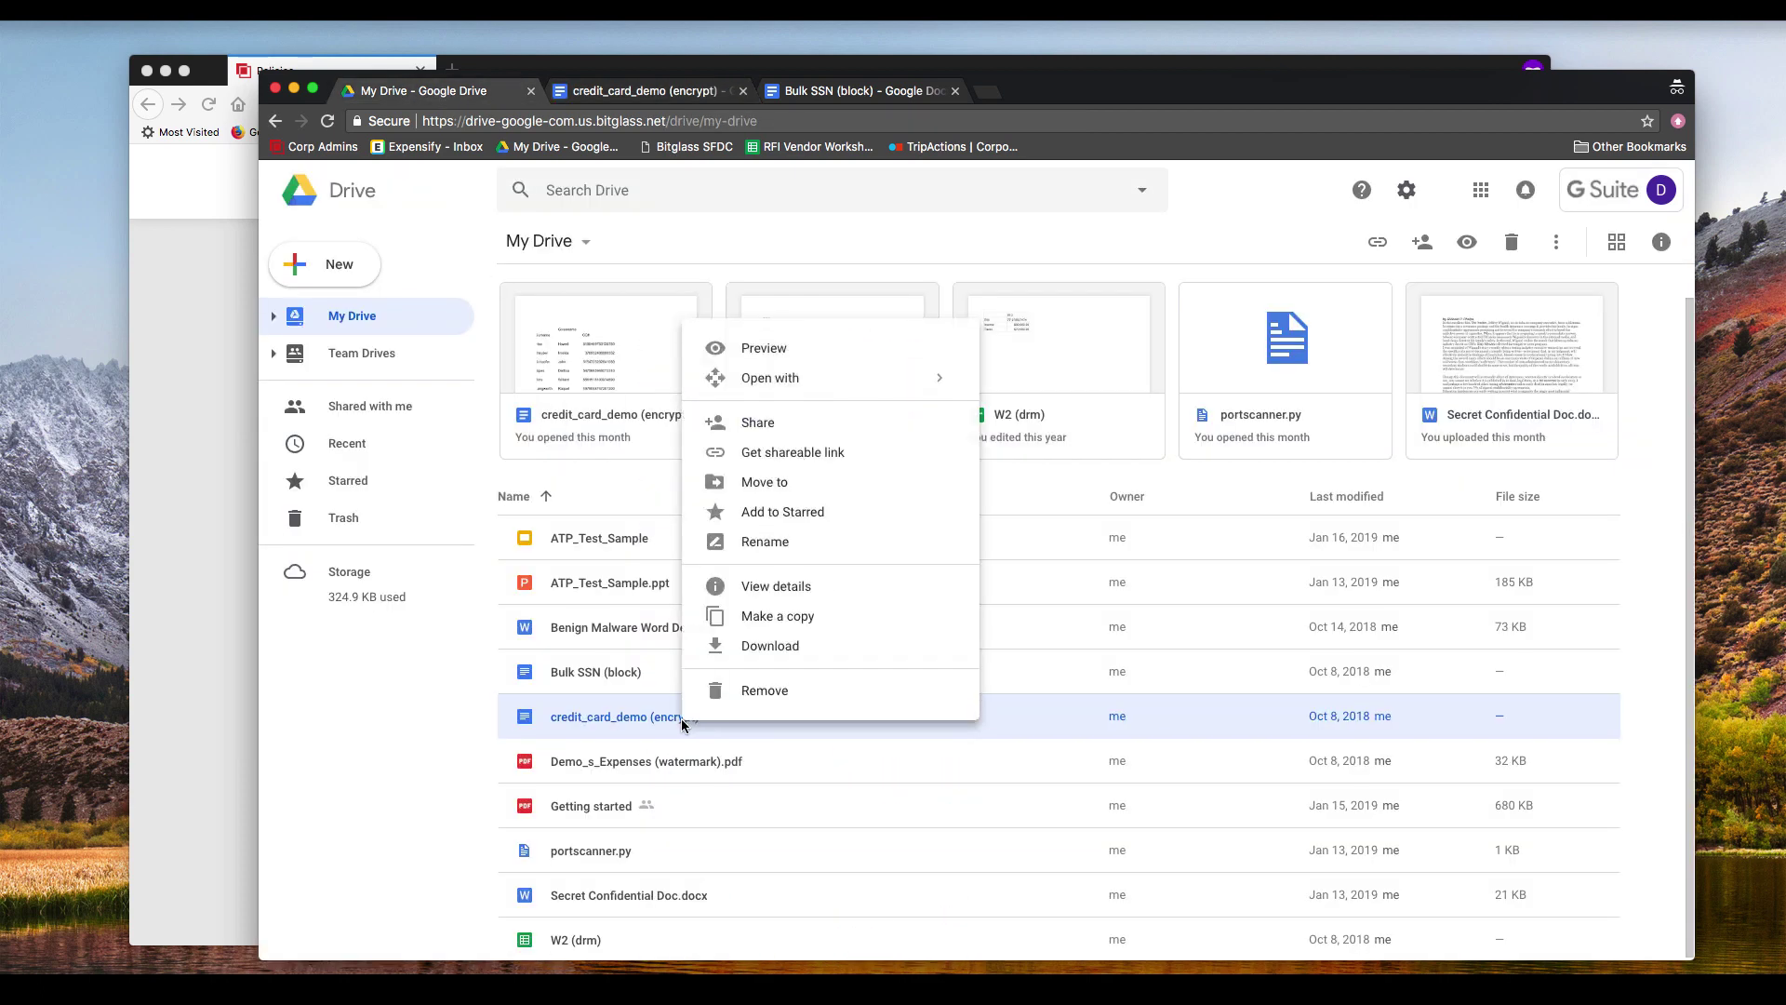
Step: Download credit_card_demo (encrypt) and confirm its docx in Downloads demands a password
left_click(784, 645)
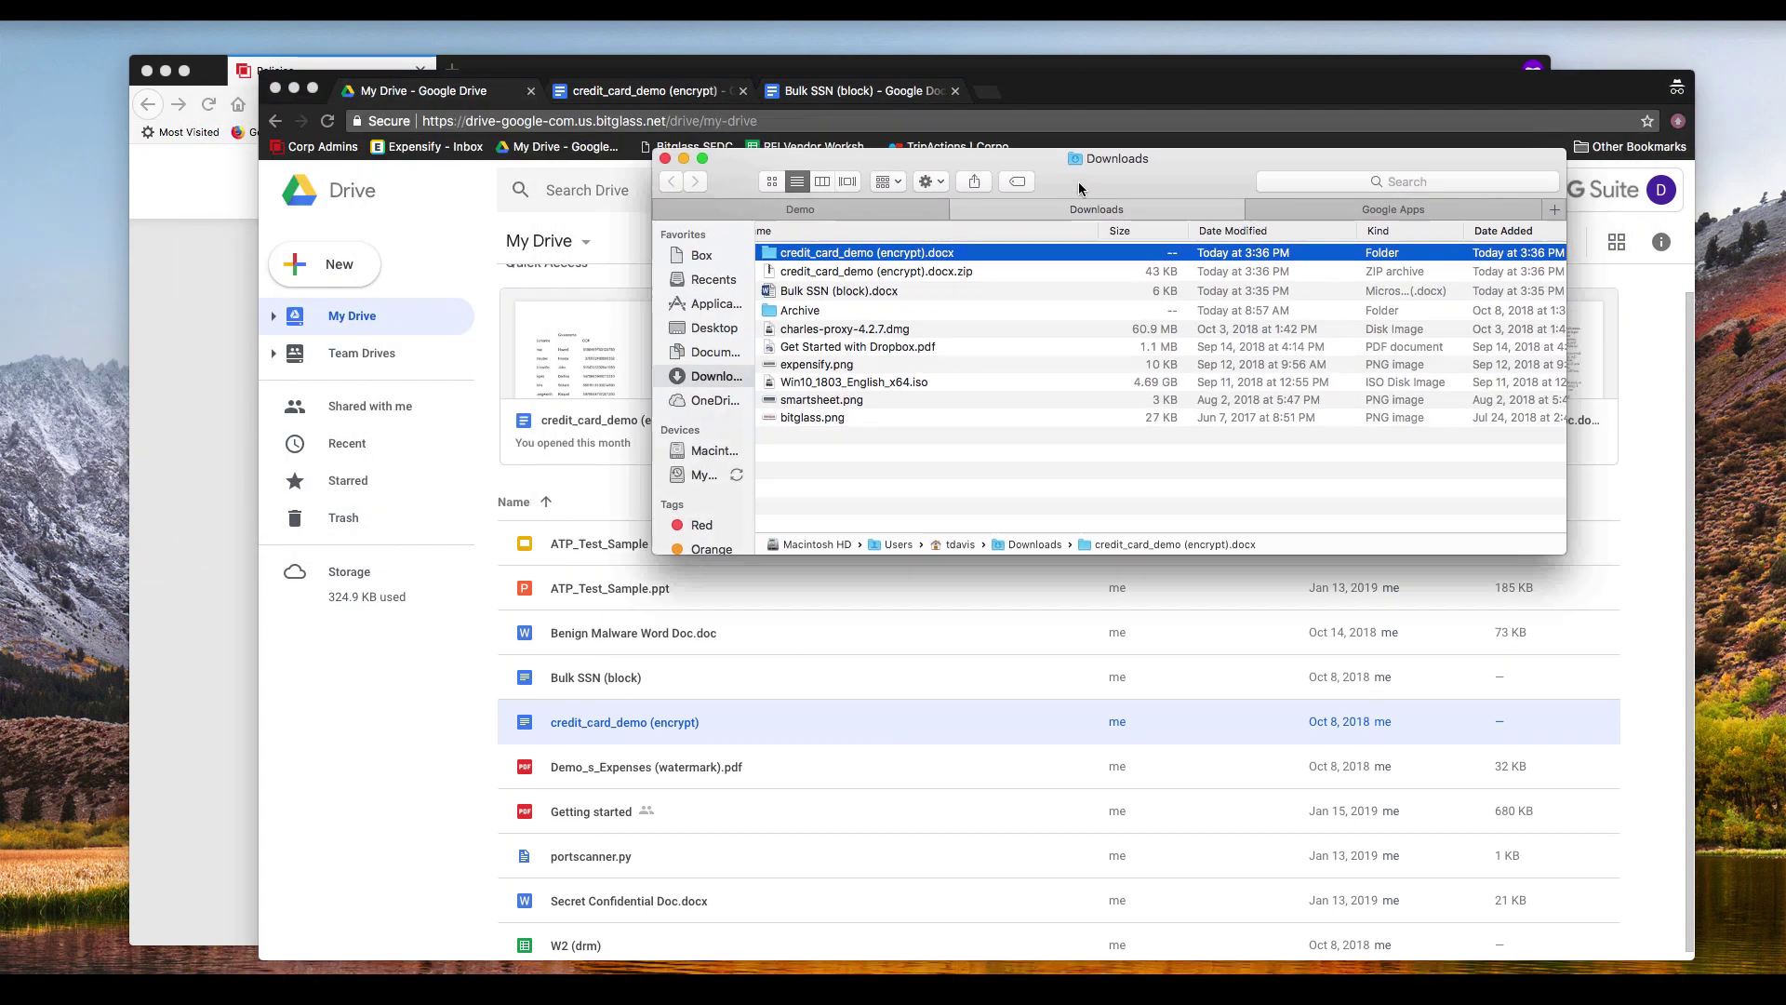
scroll(600, 321, "left", 2)
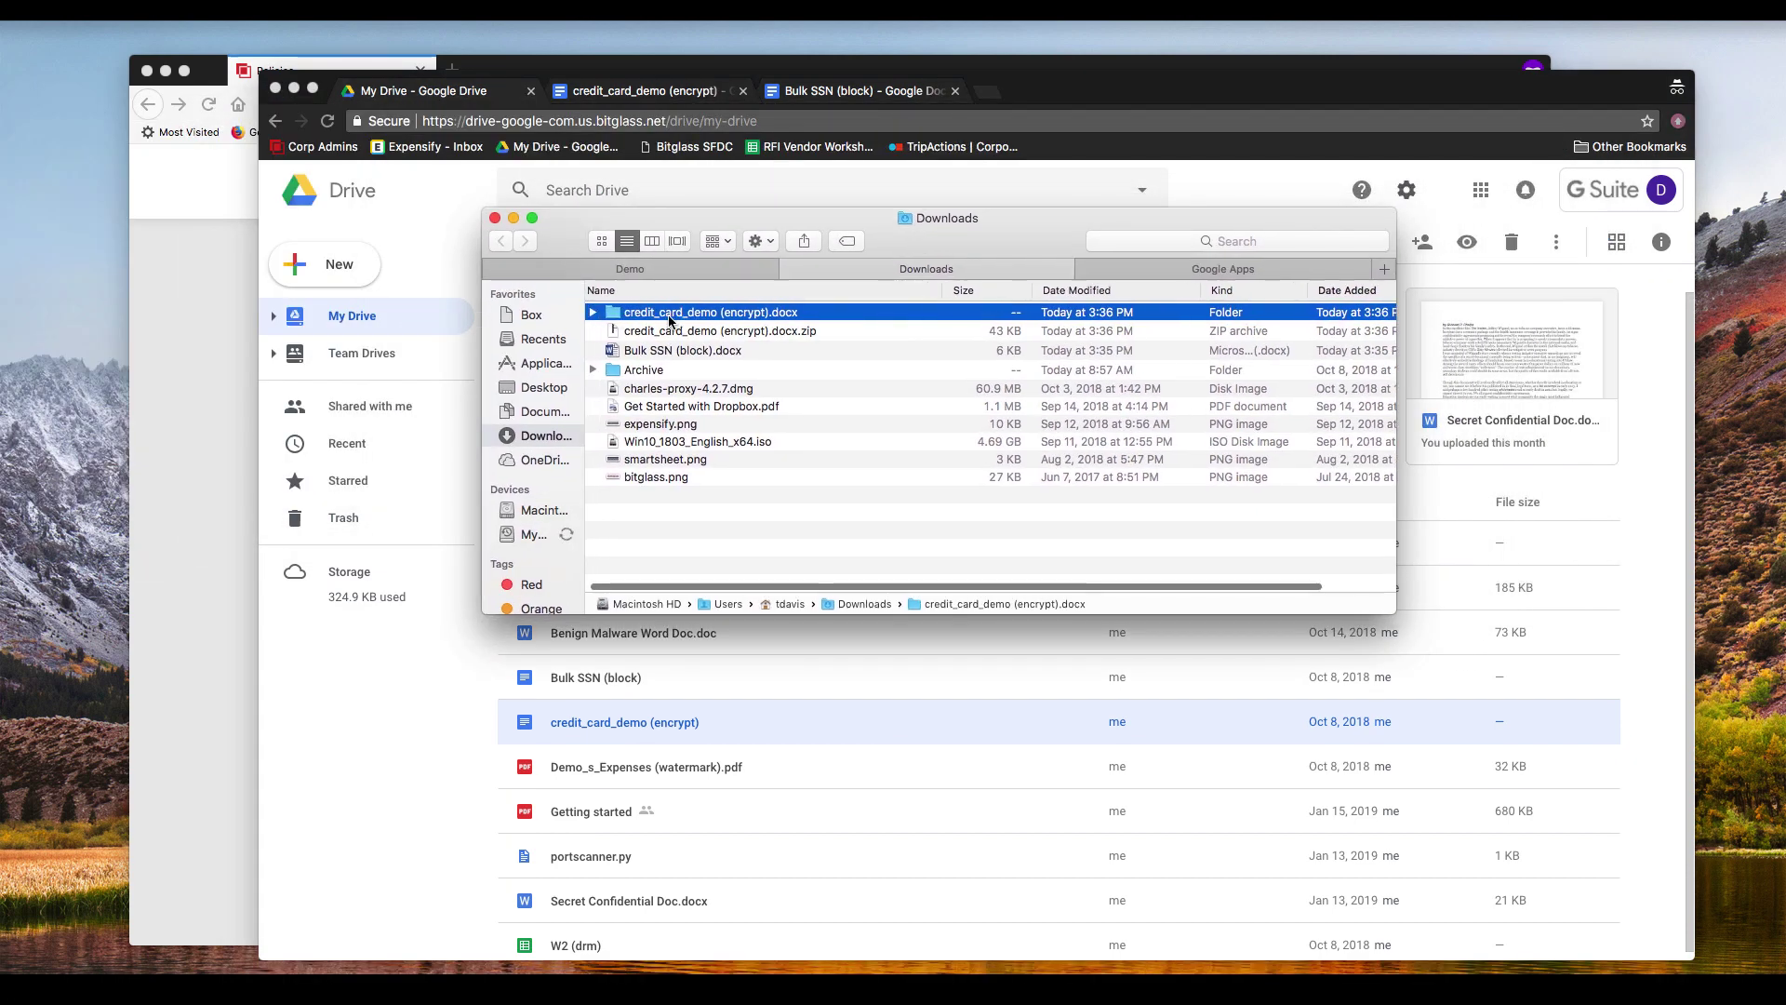
left_click(598, 313)
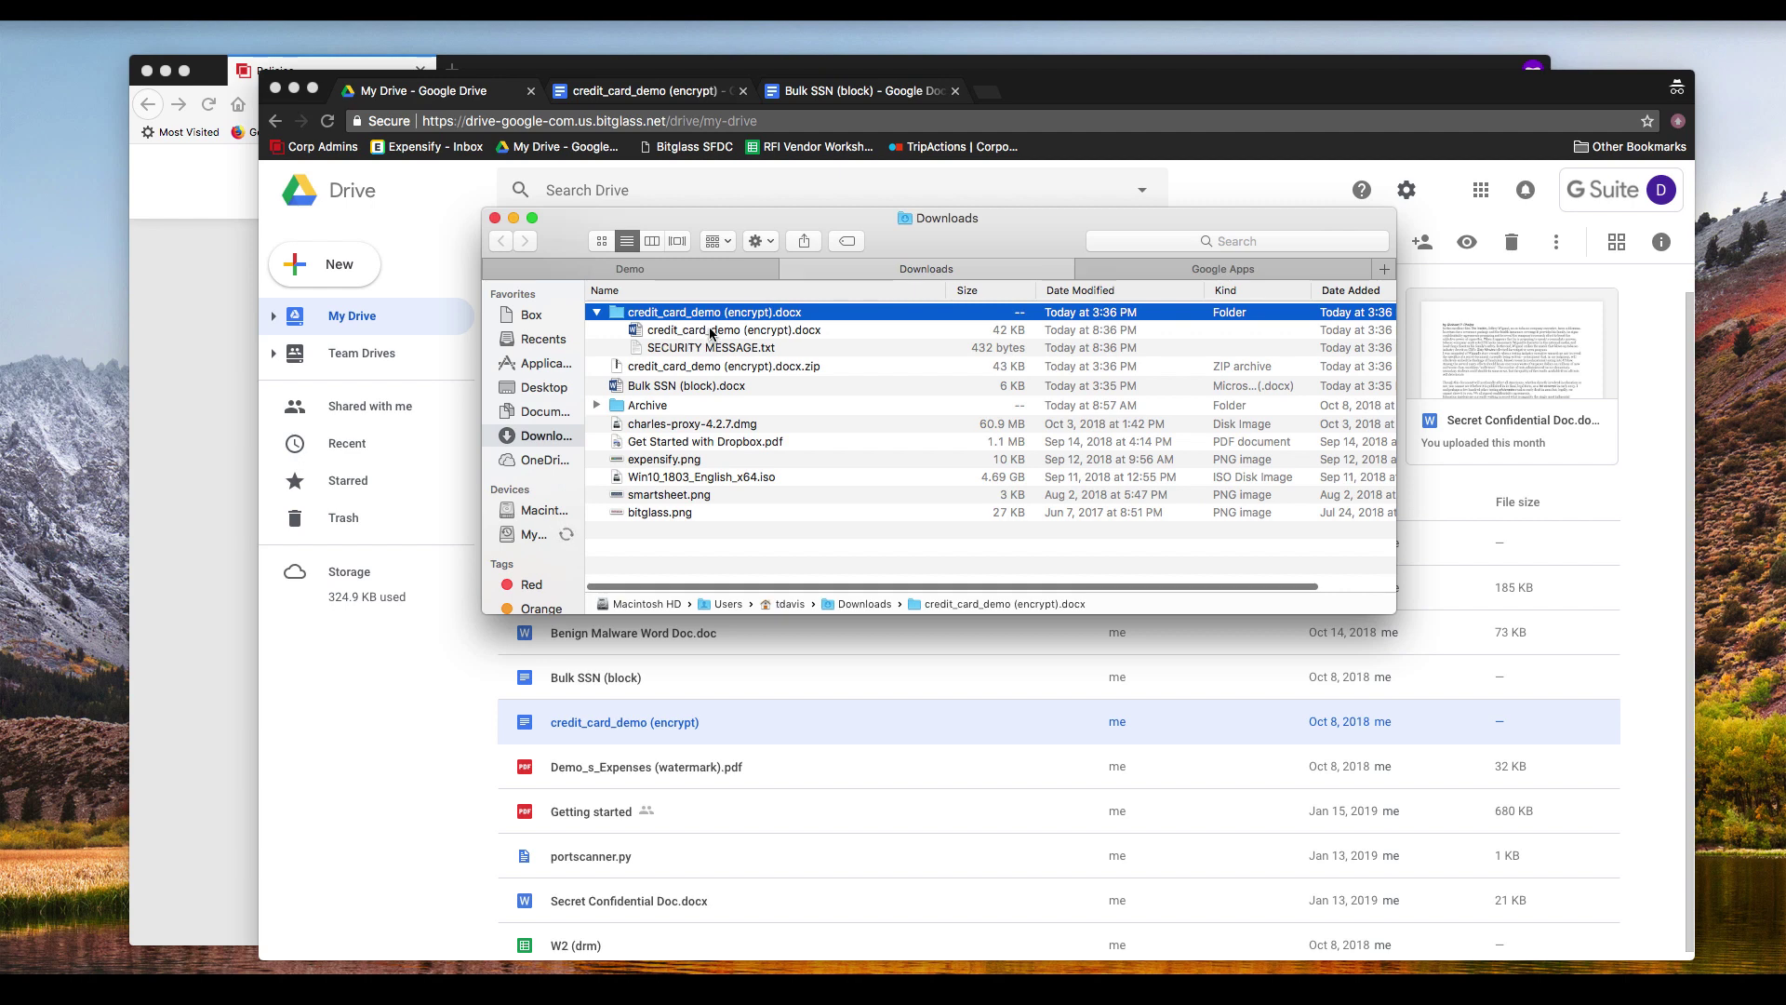
left_click(711, 331)
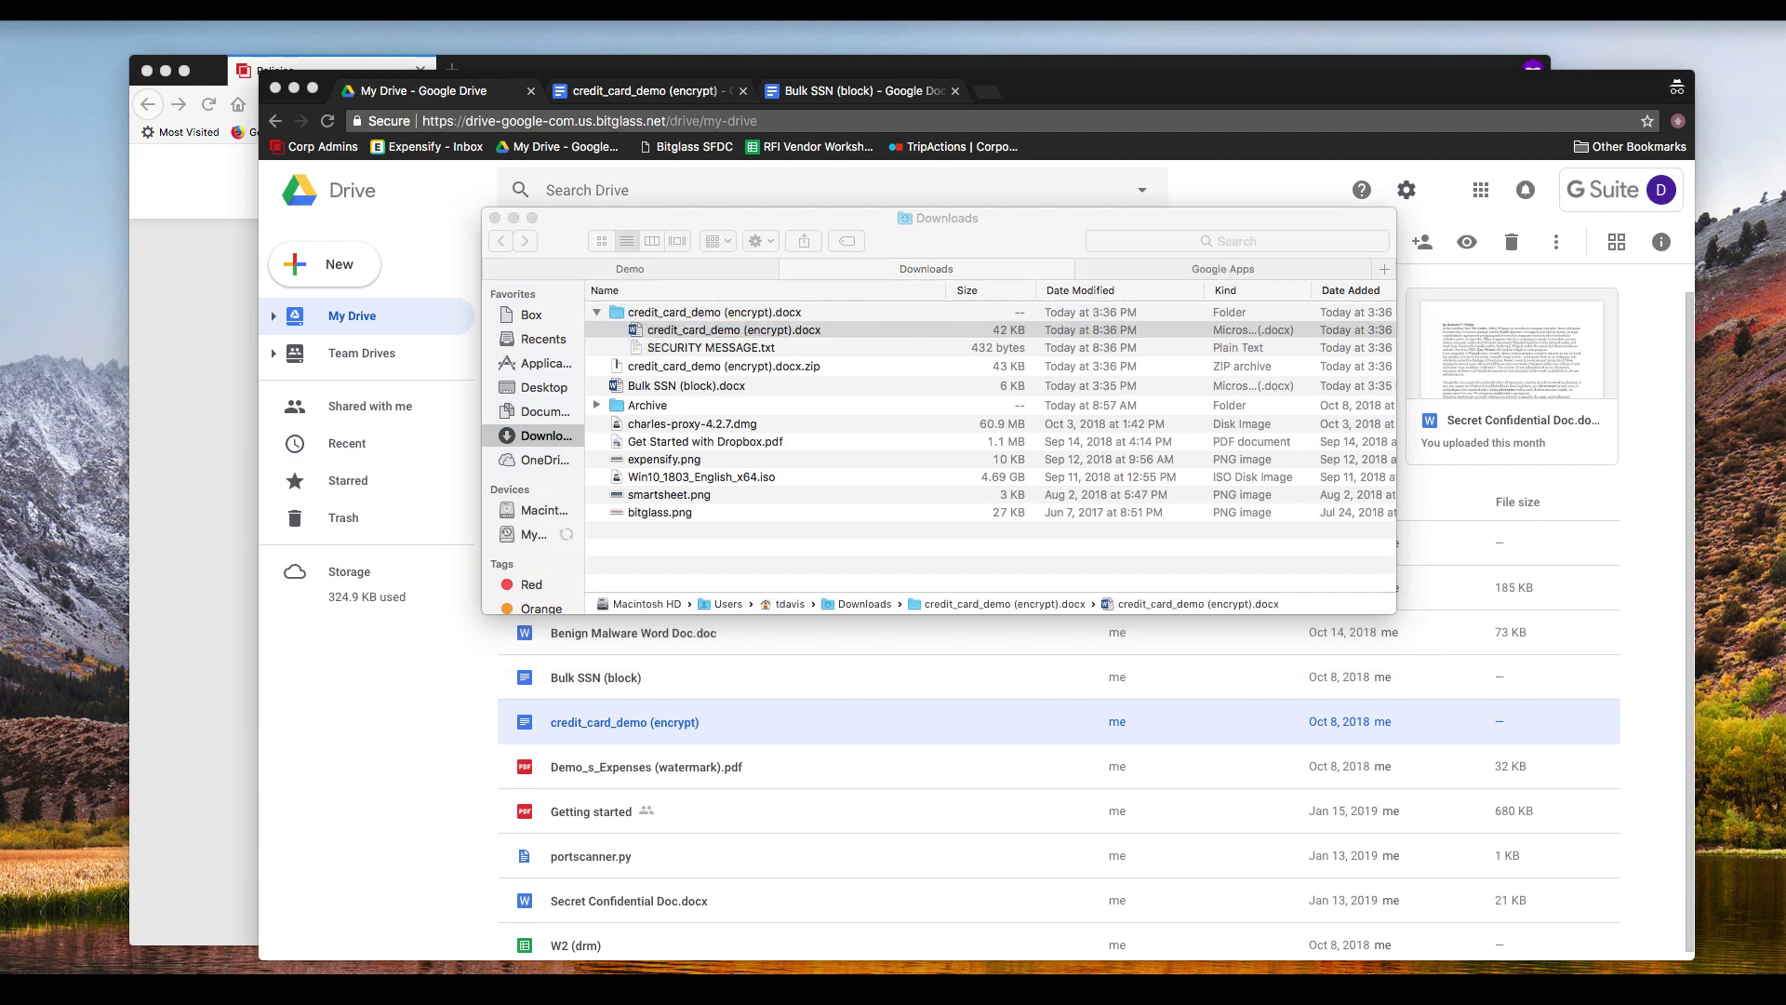
double_click(911, 329)
left_click(901, 443)
Step: Read the download's SECURITY MESSAGE.txt, close it, and return to Drive in Chrome
left_click(712, 347)
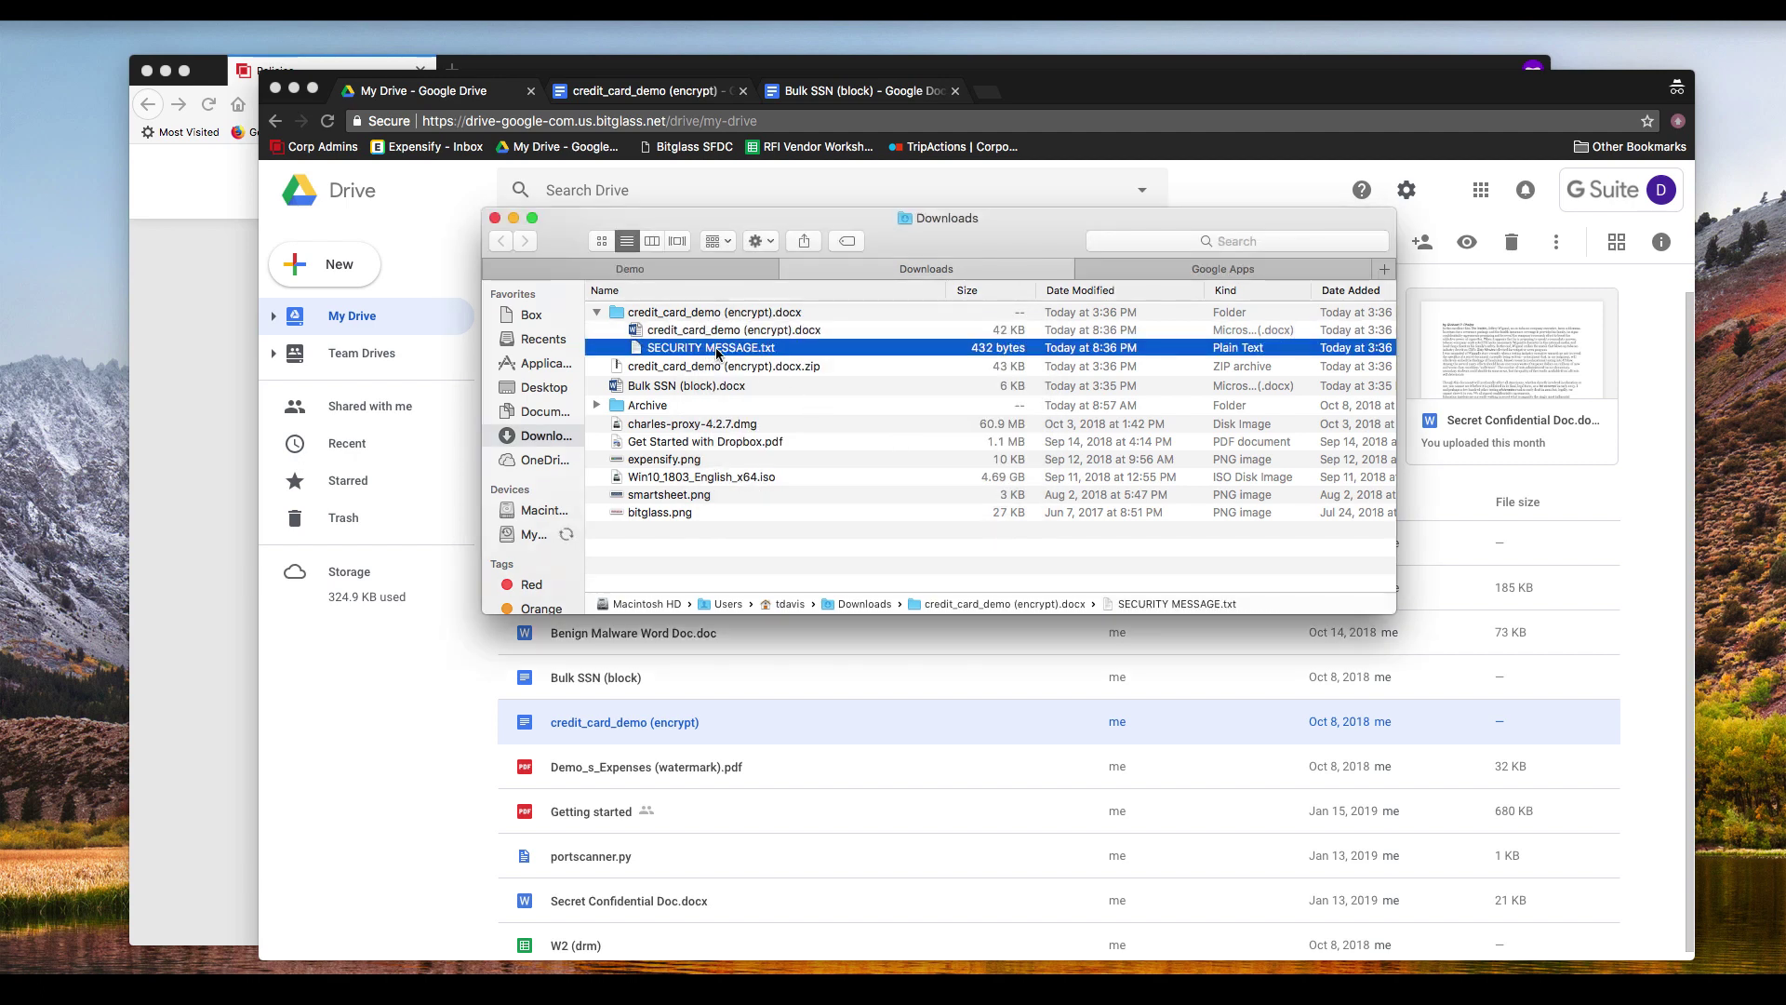
double_click(716, 350)
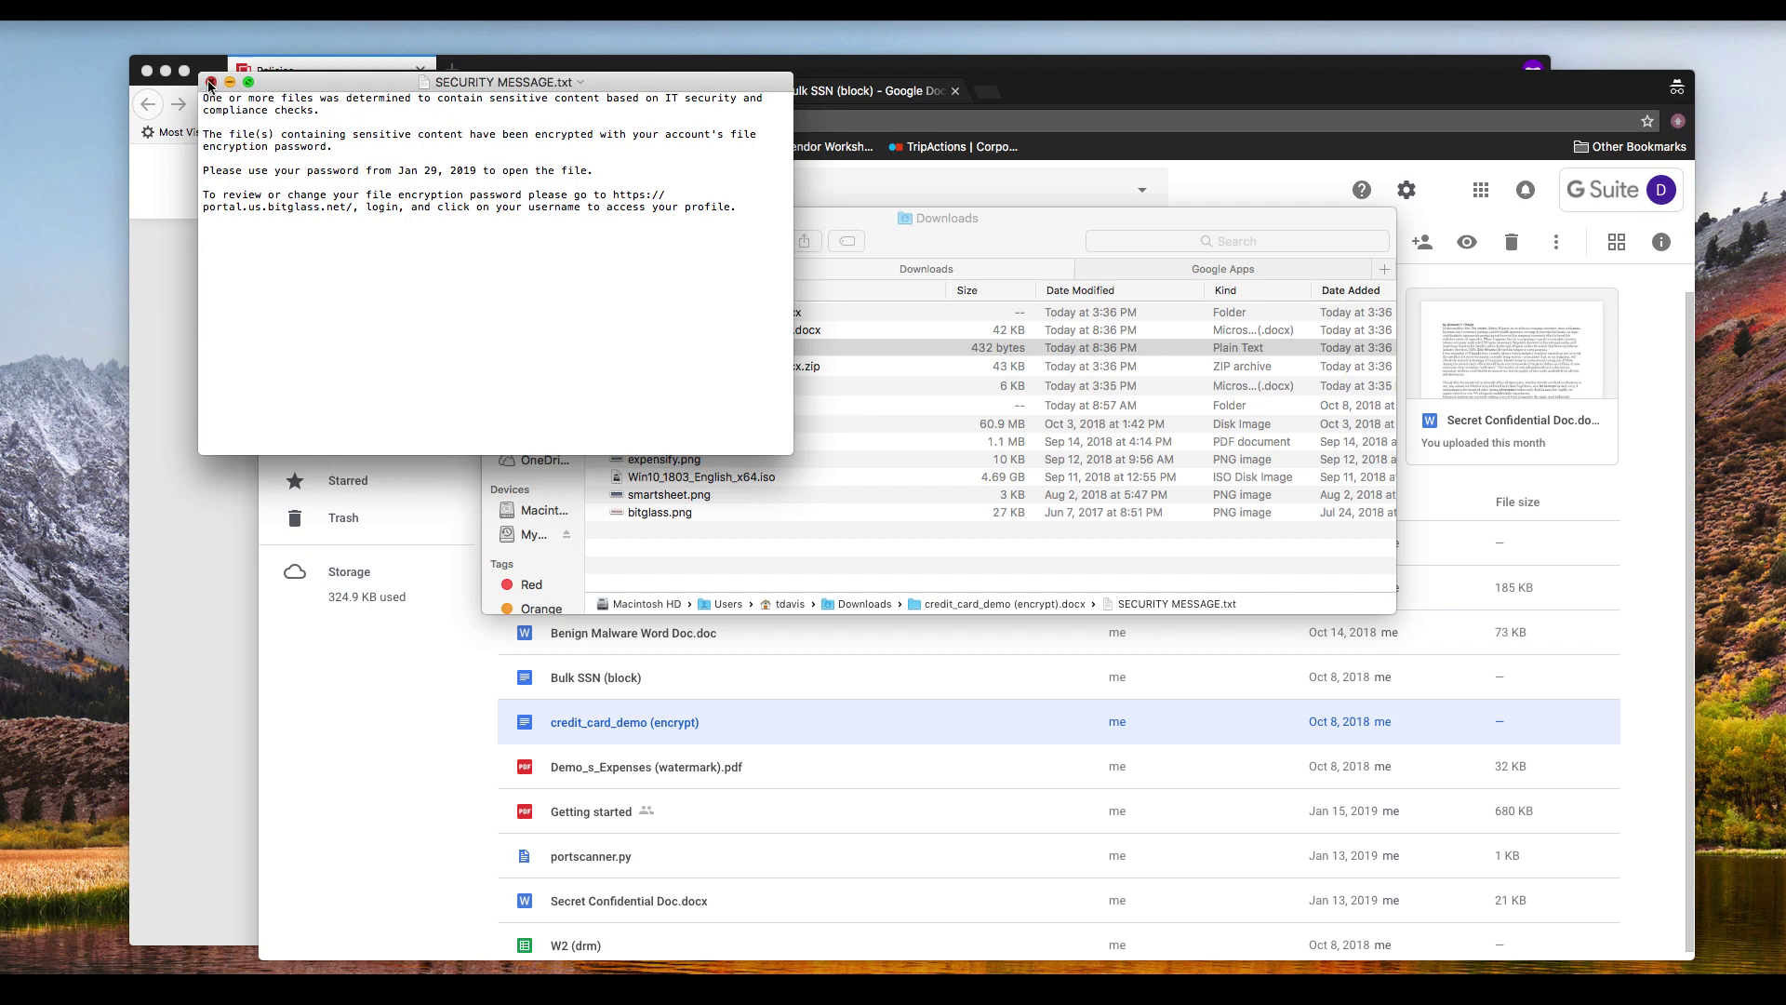
left_click(211, 82)
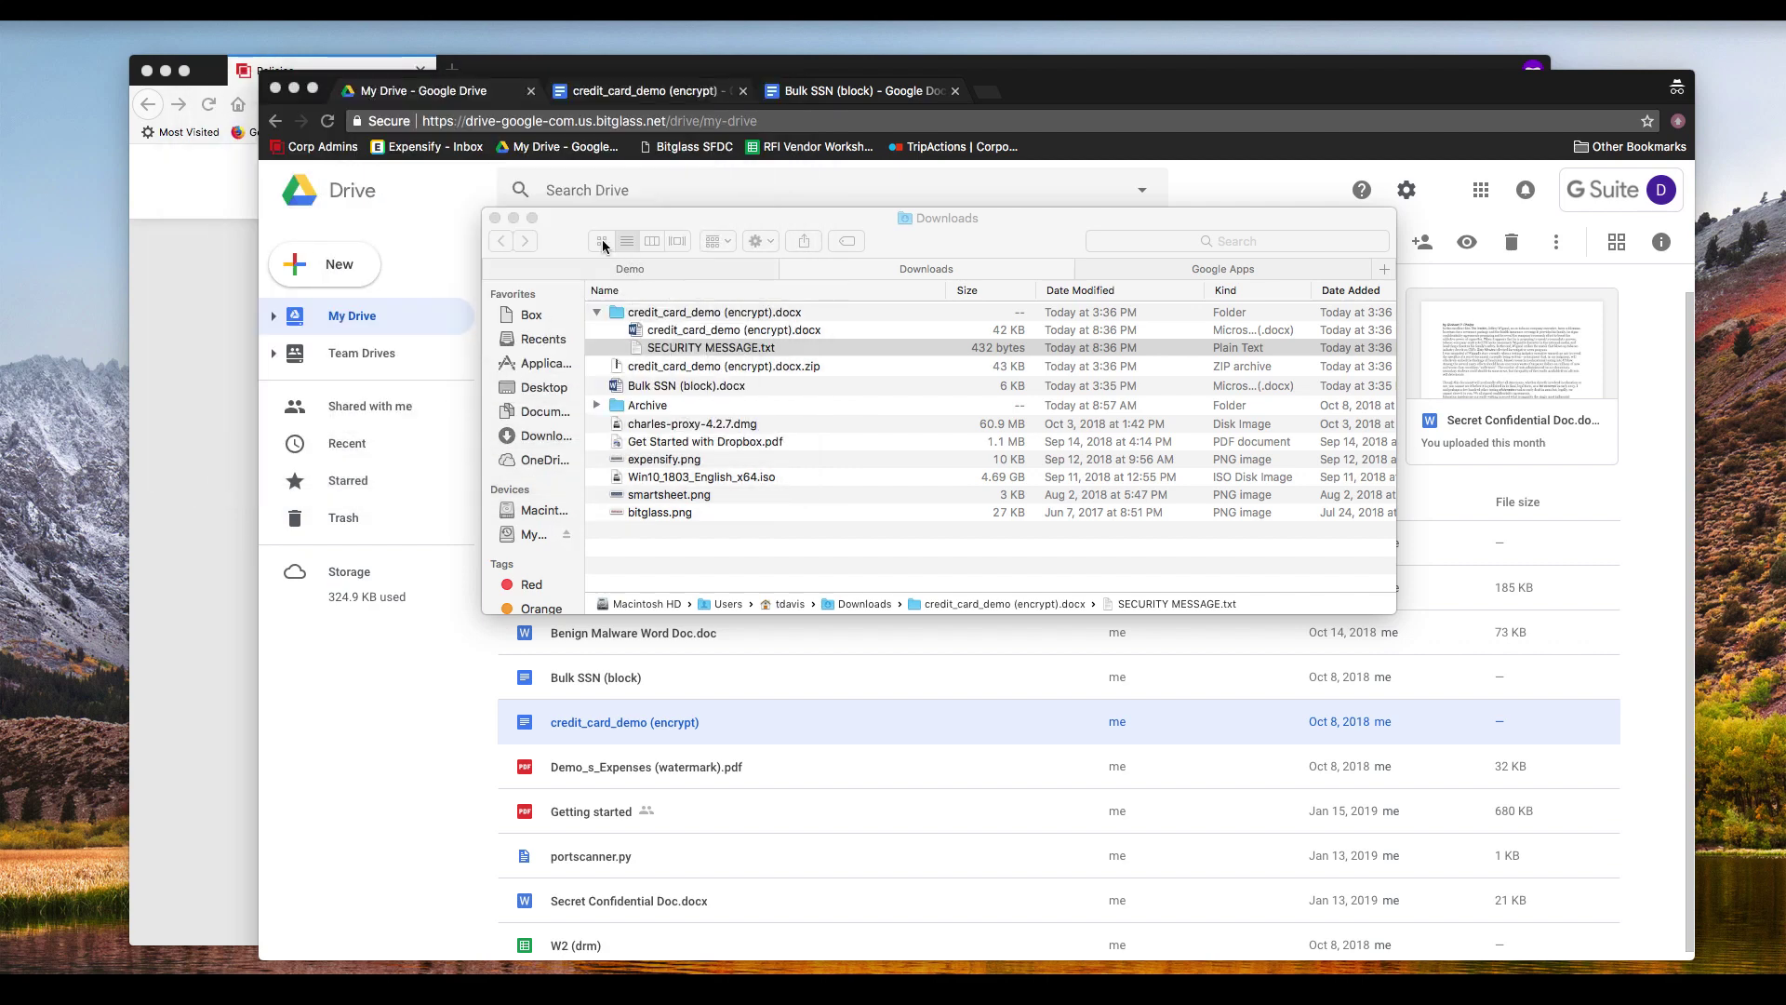
left_click(707, 189)
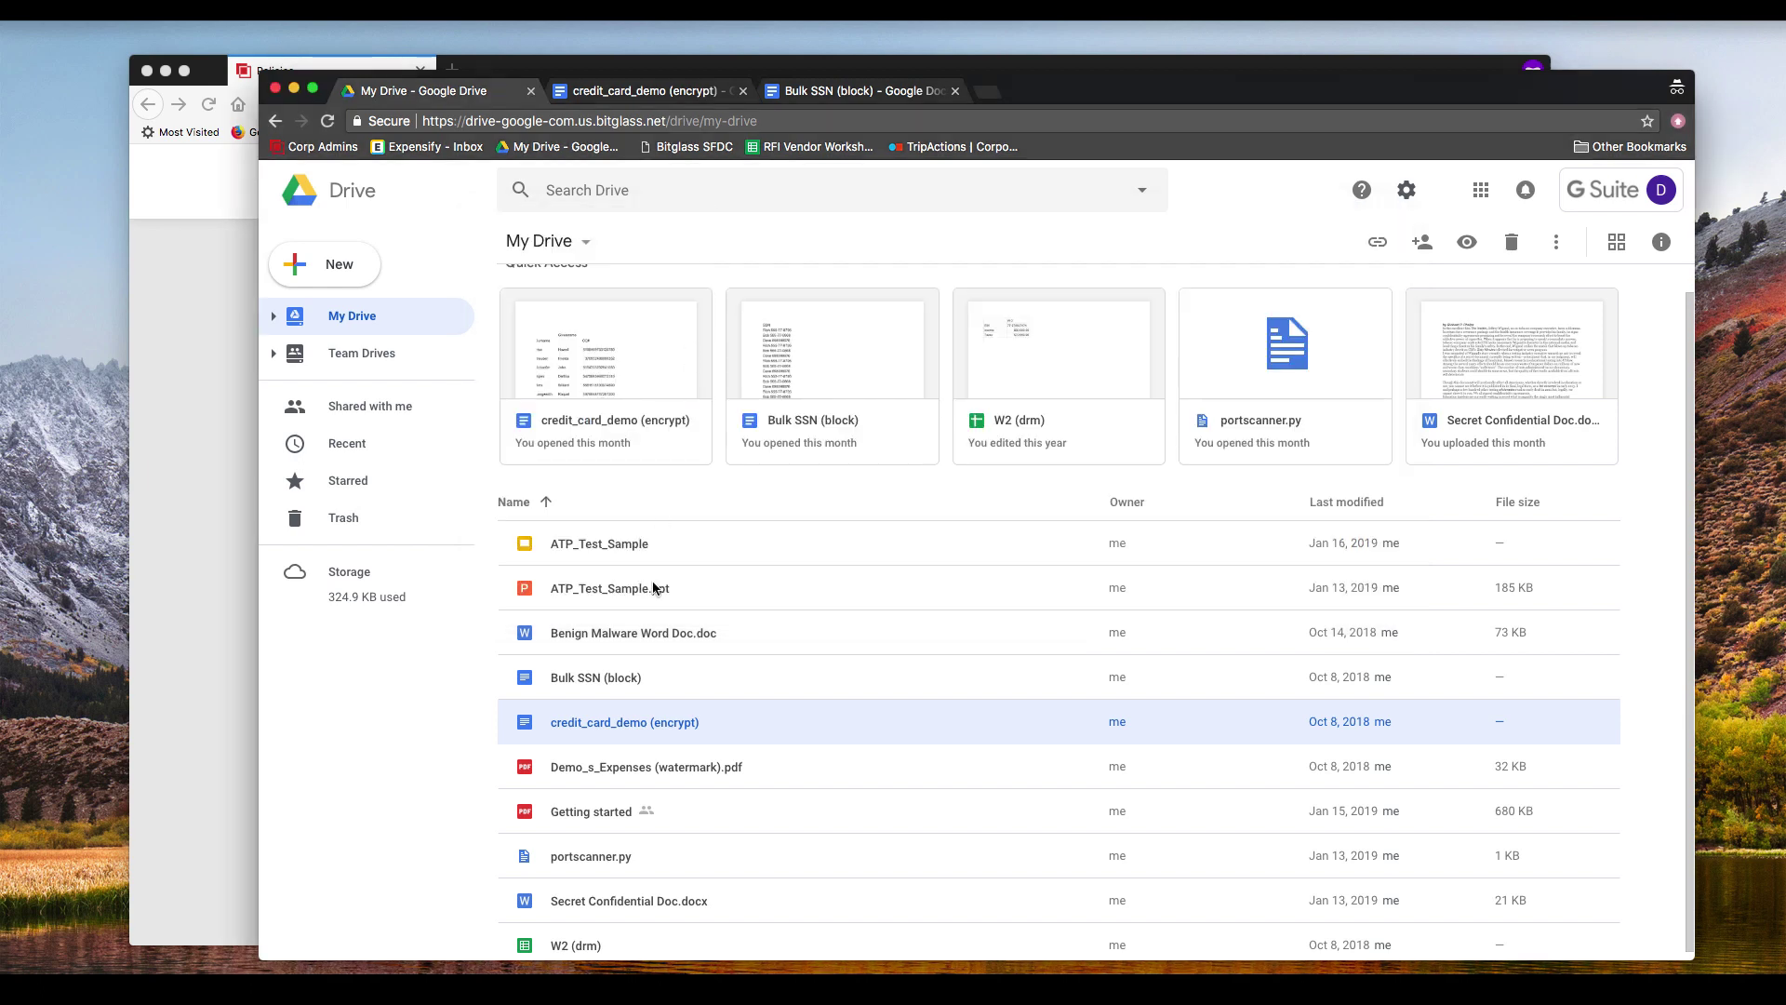
Step: Download W2 (drm), preview it in Sheets, then open the downloaded .xlsx.html copy
scroll(679, 848, "down", 1)
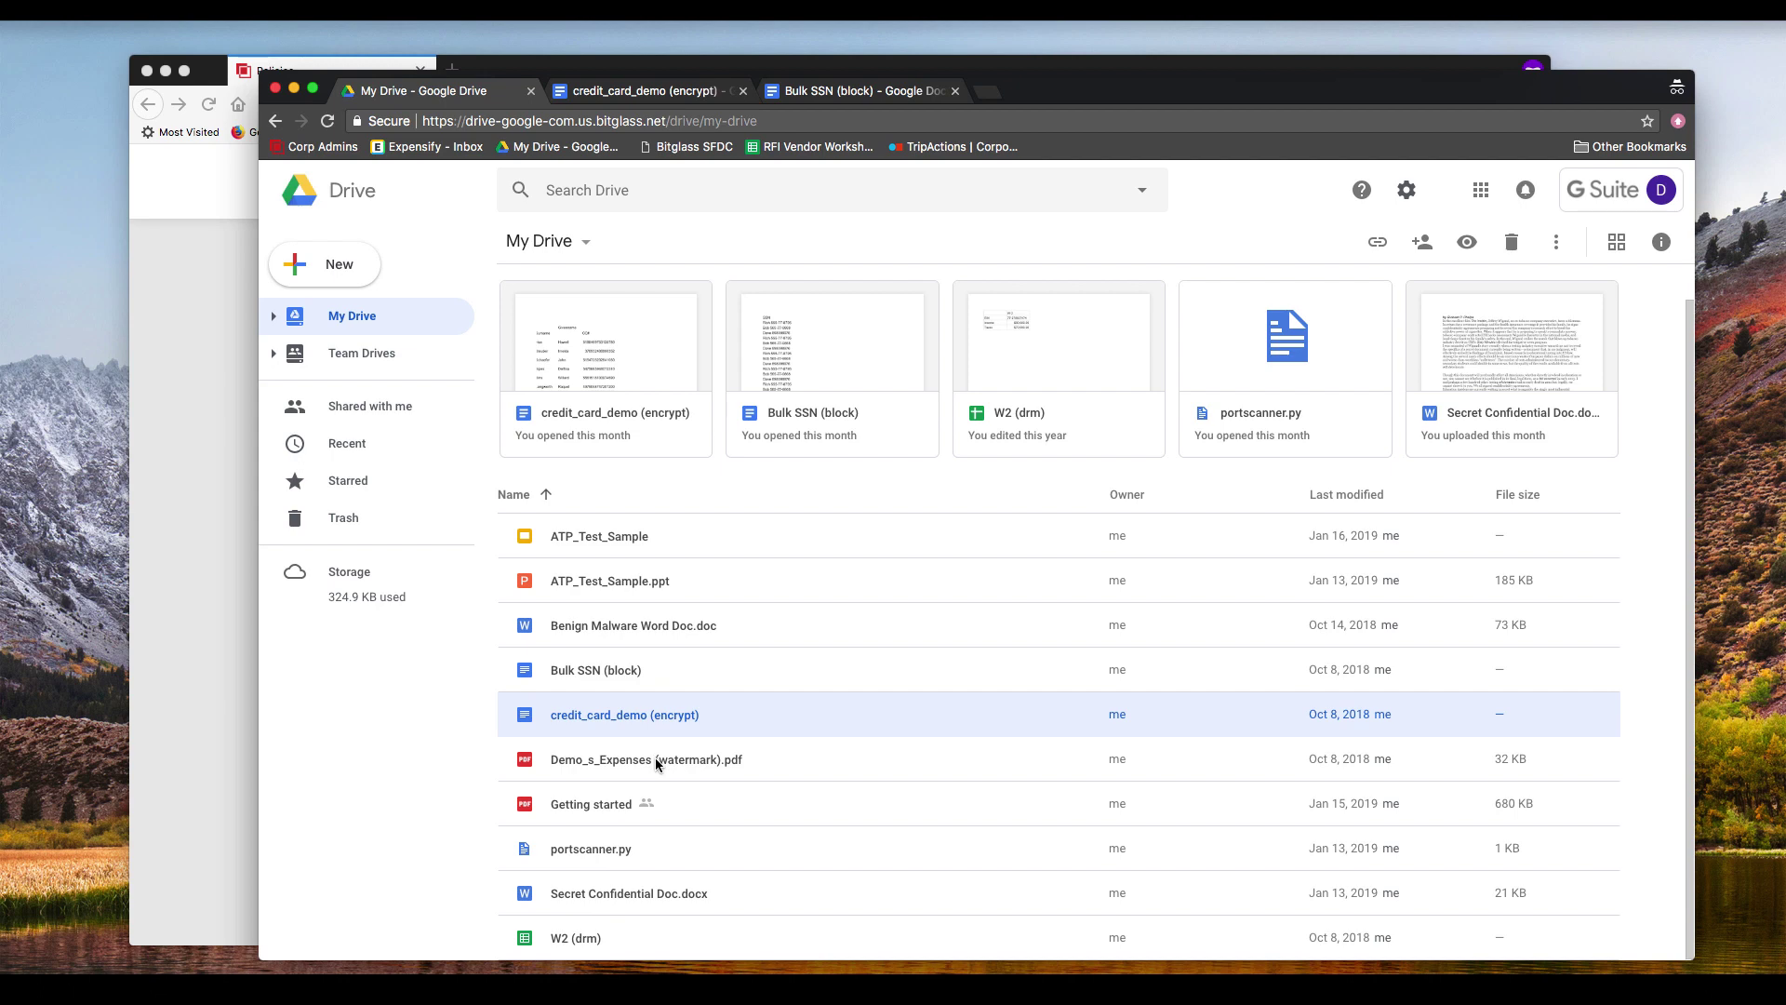
right_click(584, 936)
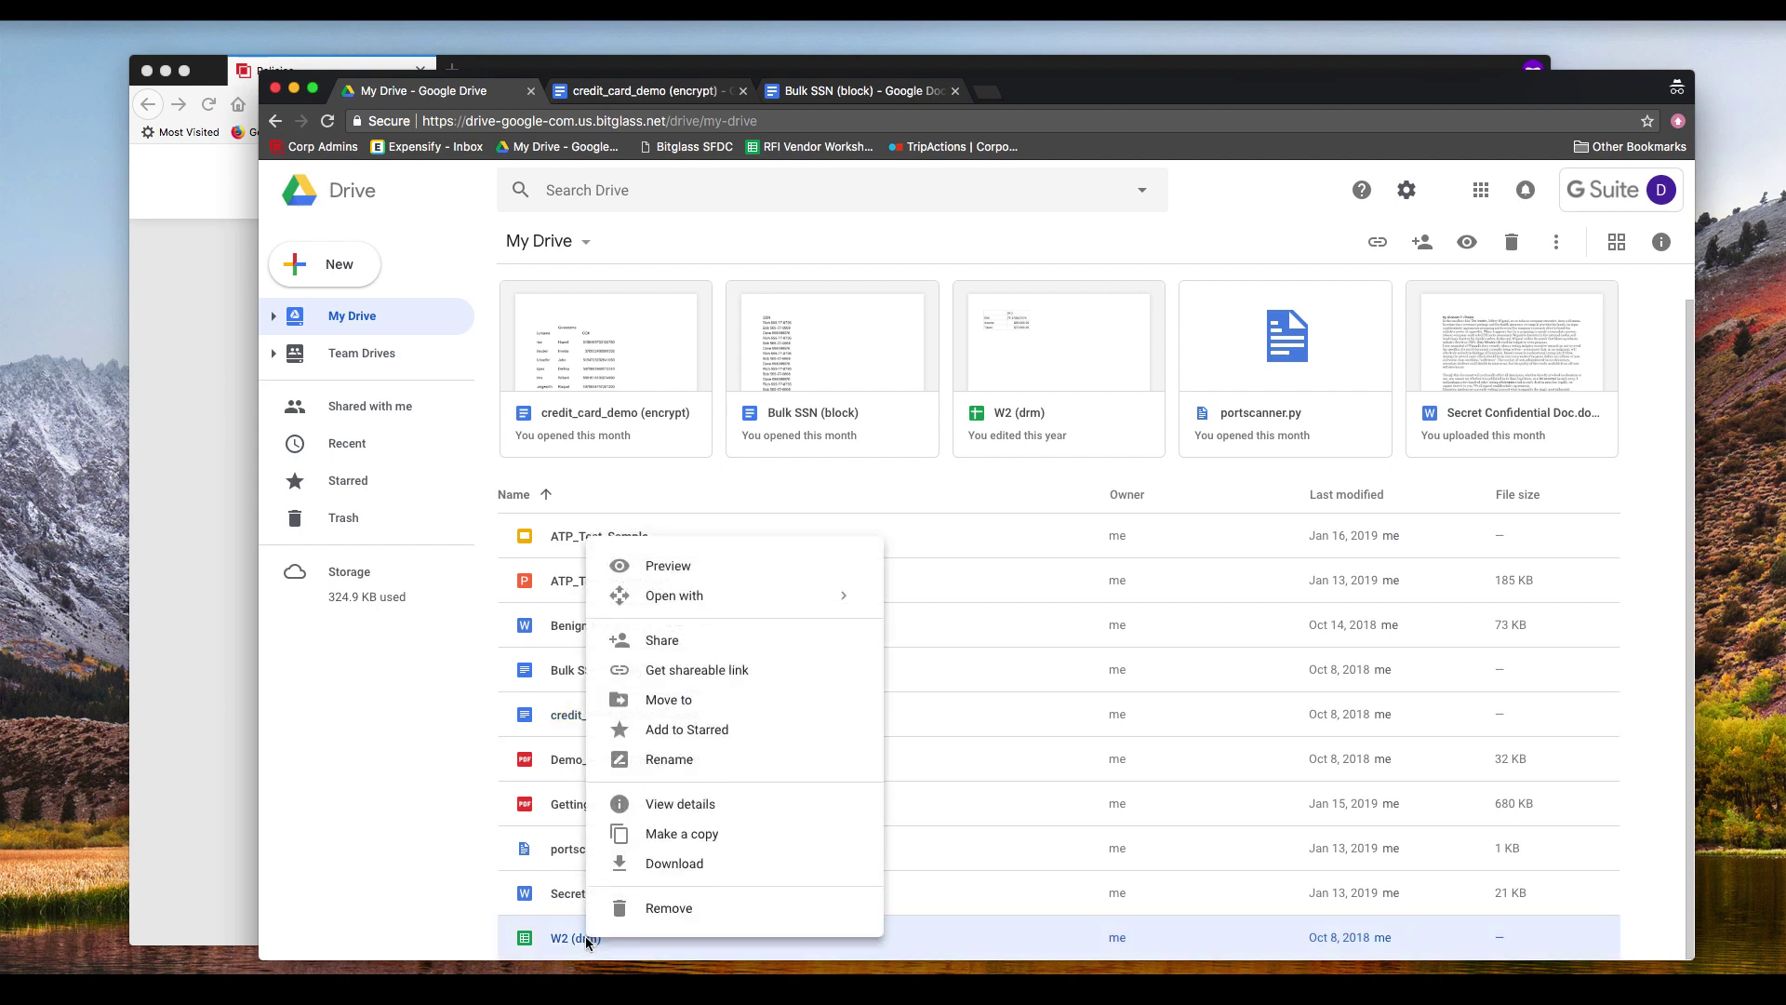
left_click(696, 863)
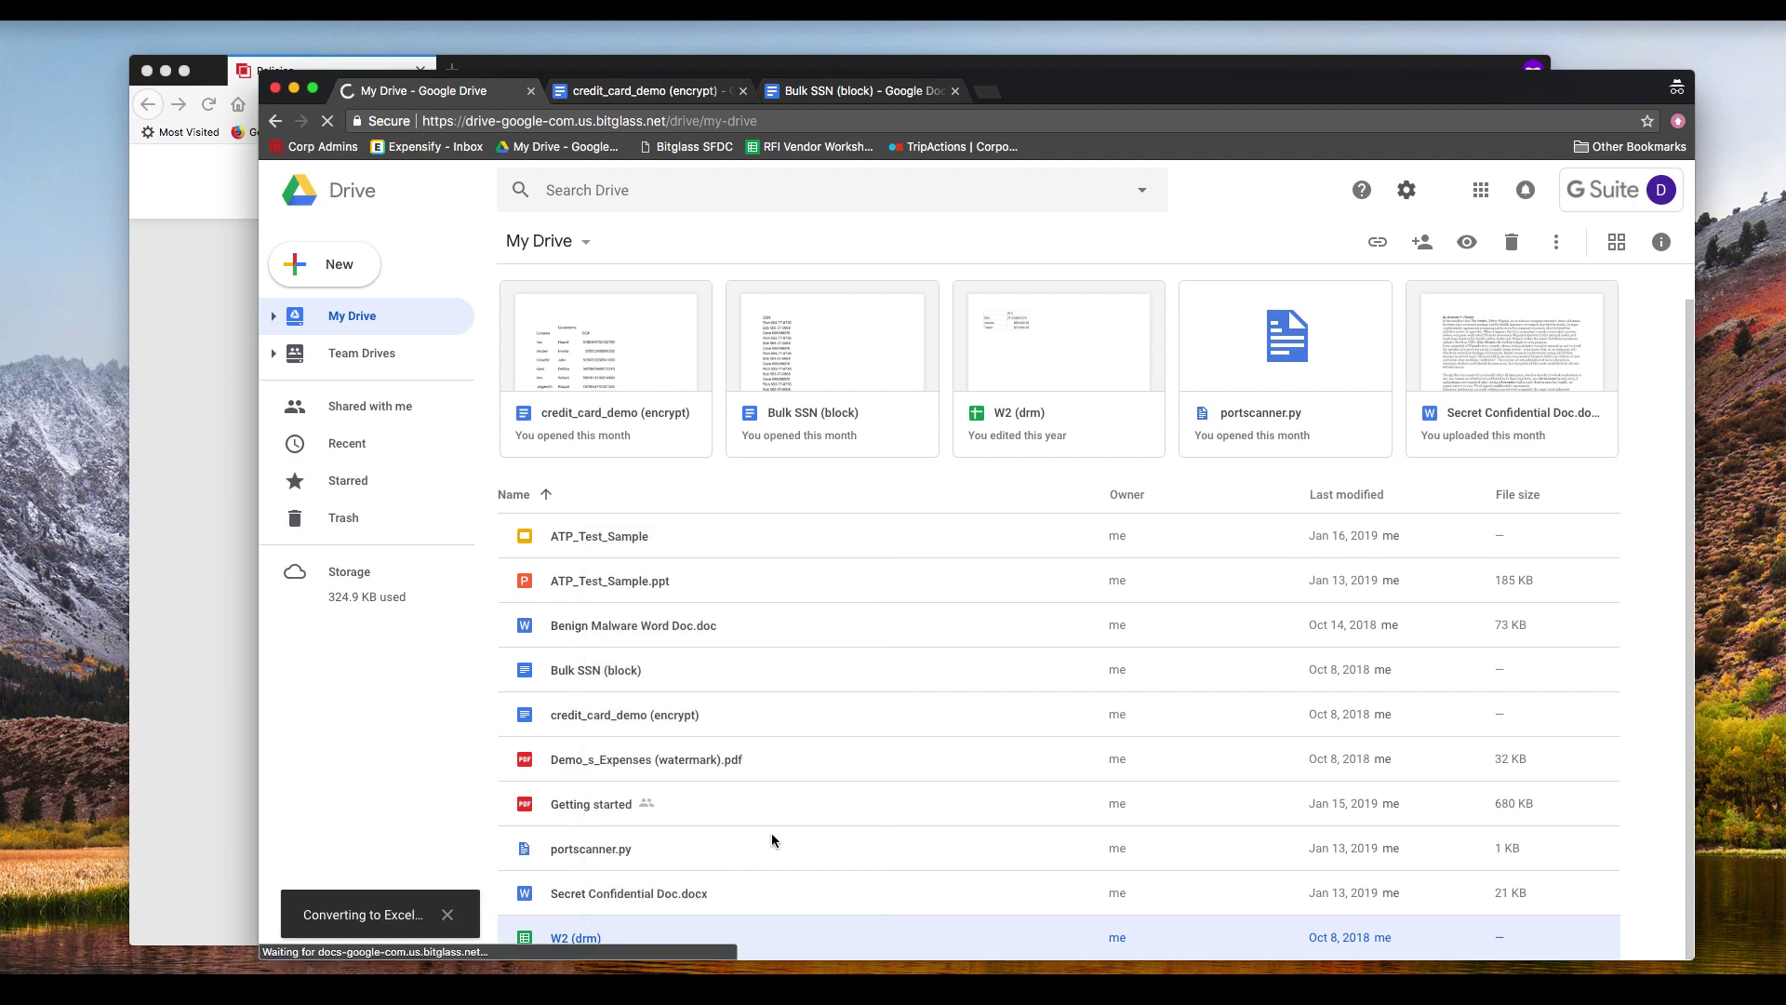
double_click(577, 940)
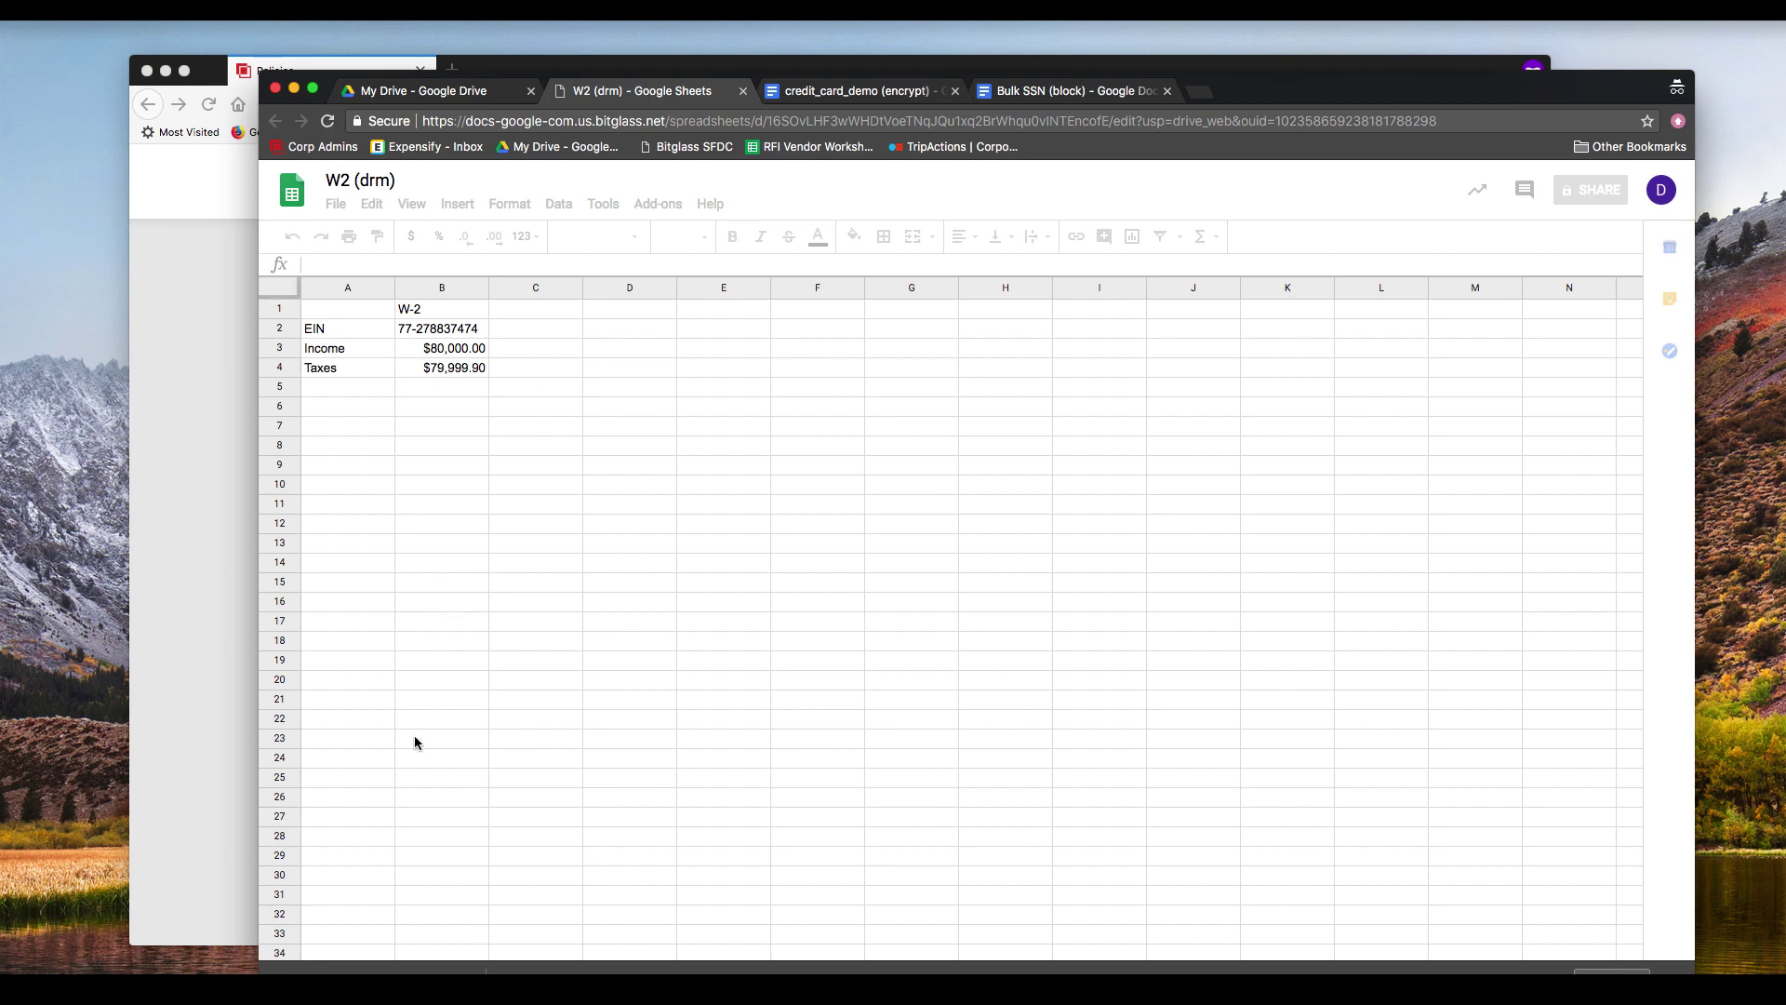
left_click(372, 971)
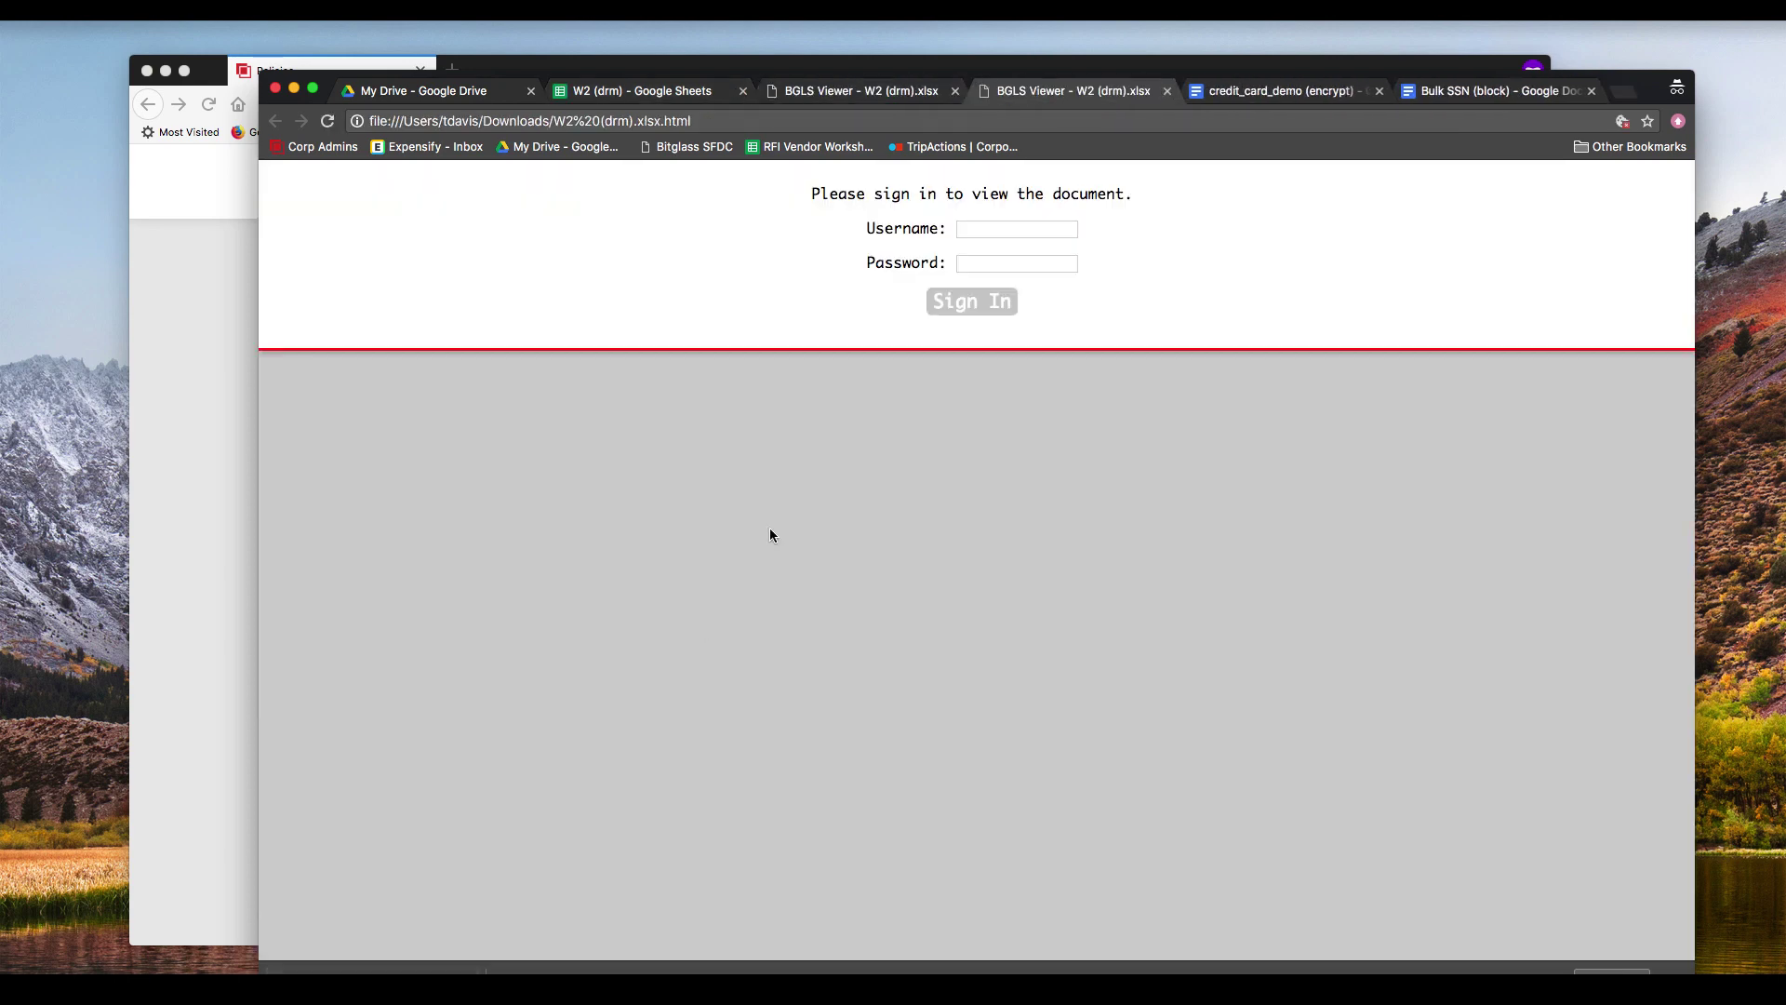
Step: Sign in to Bitglass Viewer with the account username and password, review the W-2 sheet, then sign out
left_click(1005, 229)
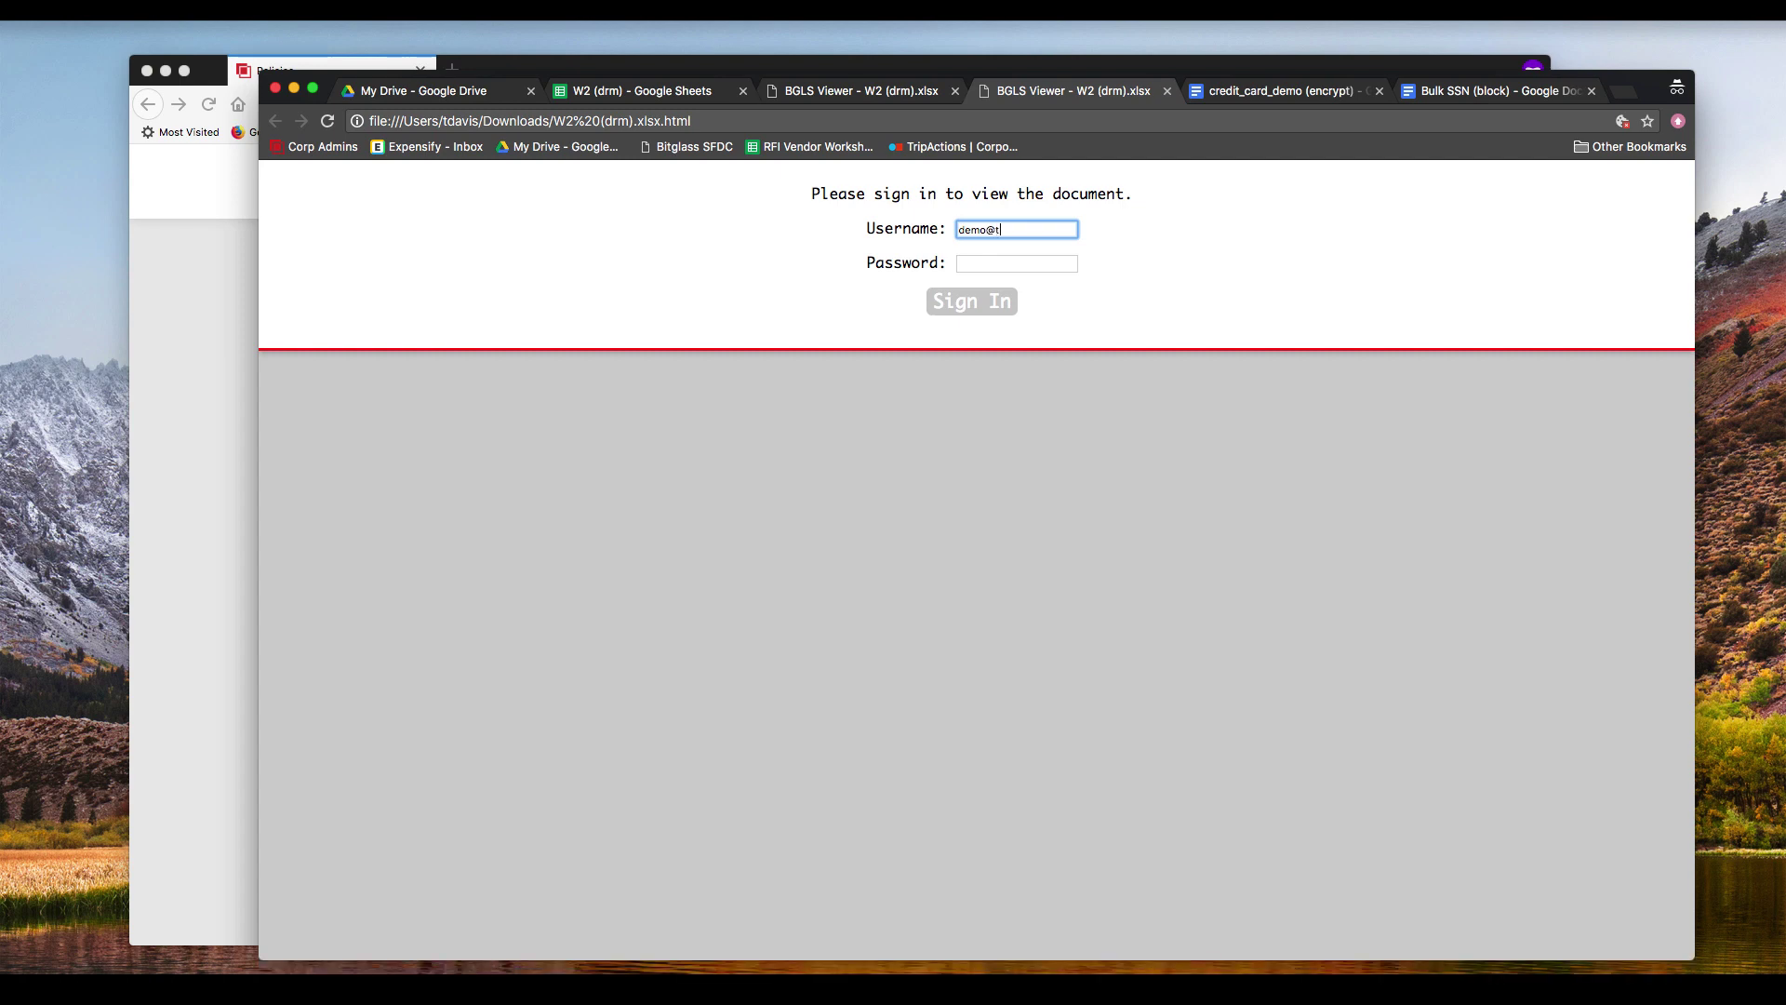
key("super+Tab")
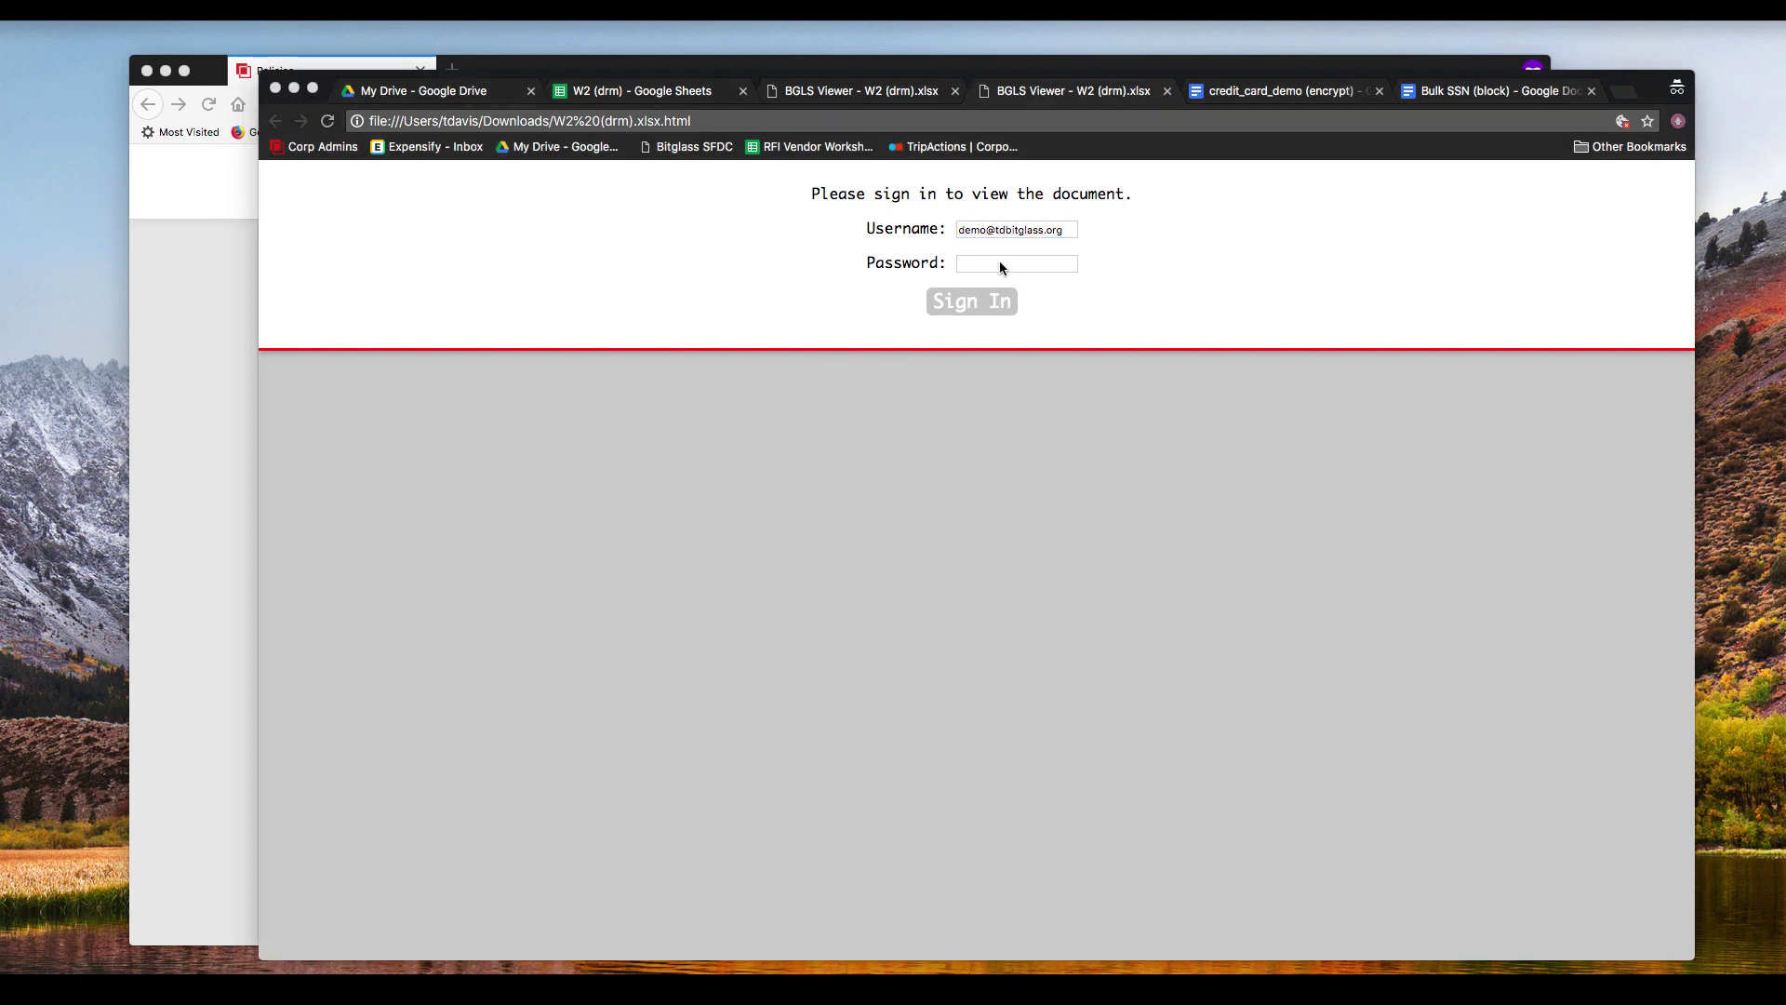
left_click(1000, 264)
type("password")
key("Tab")
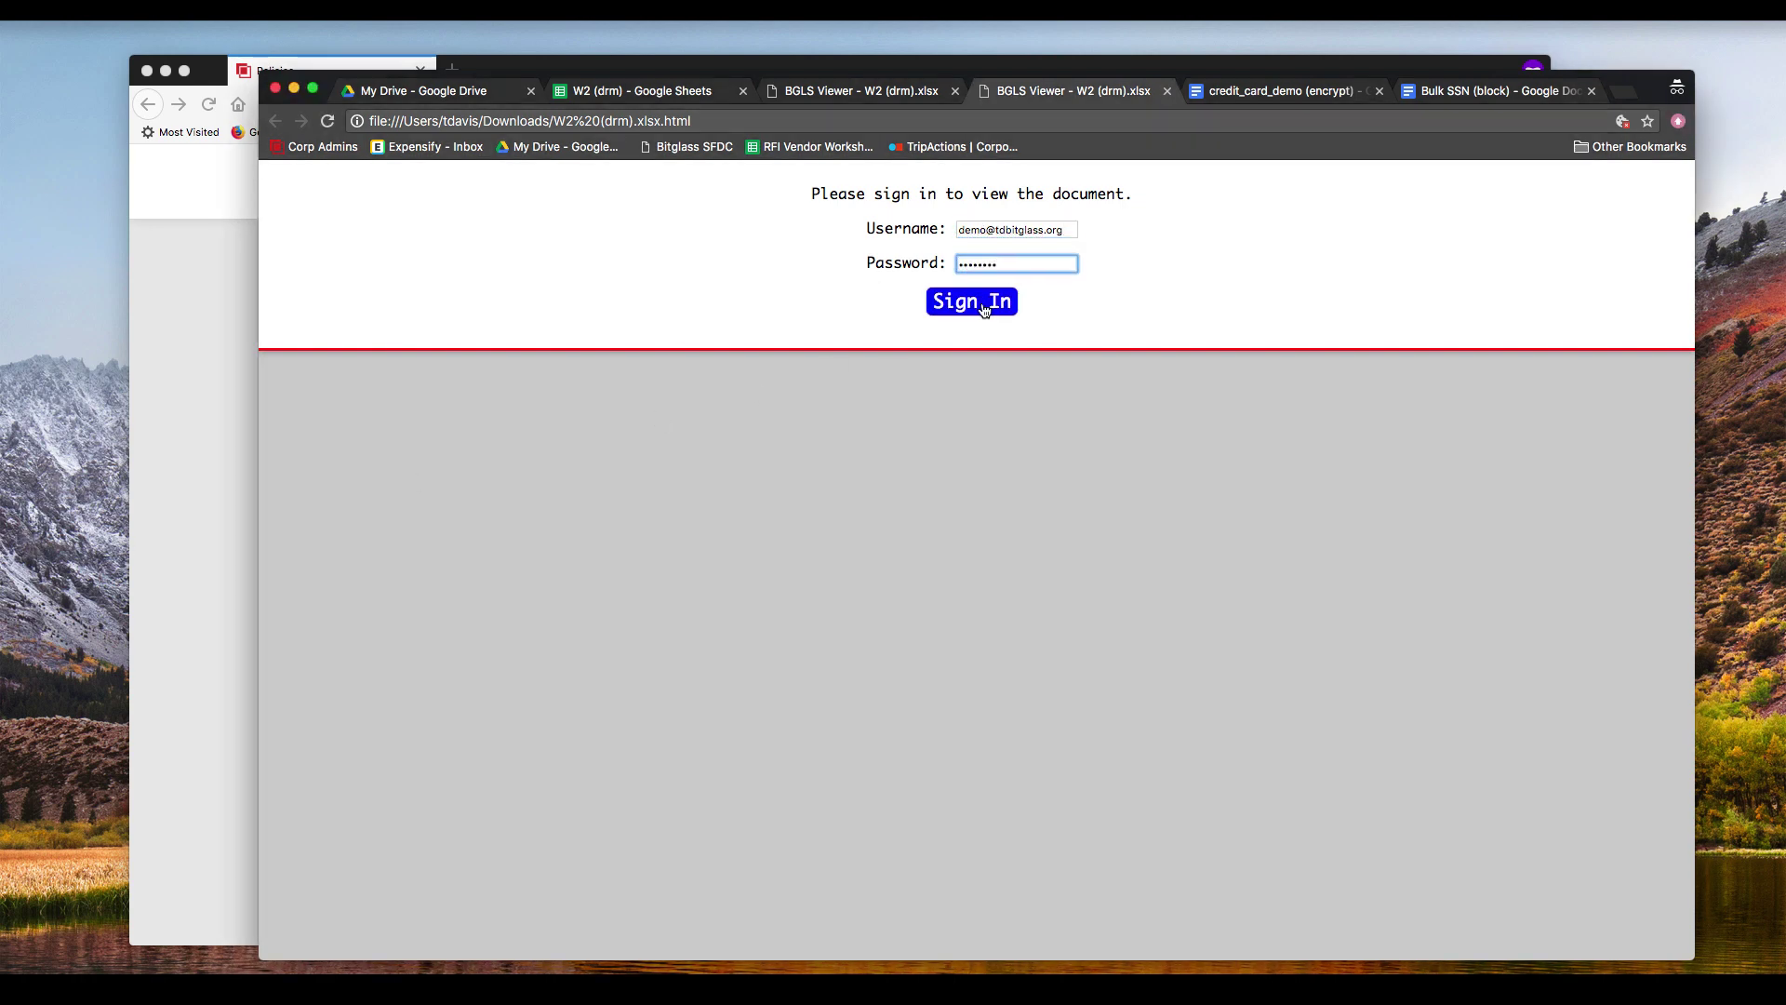
key("Return")
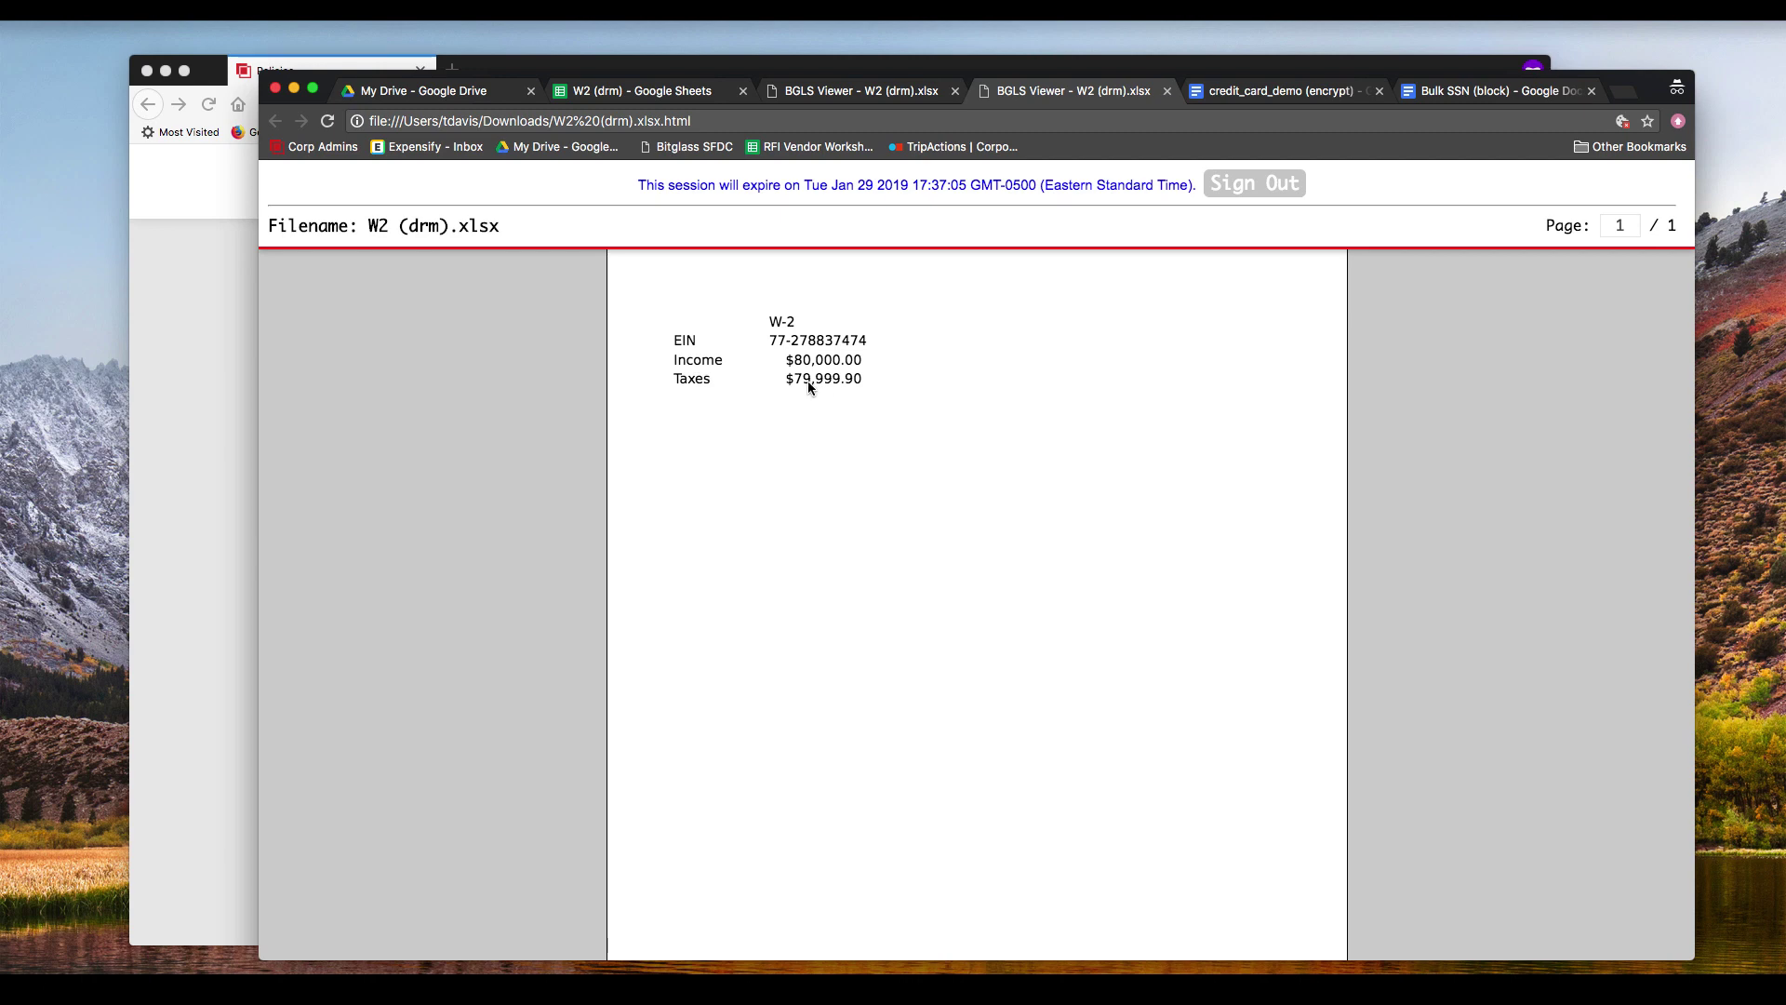
left_click_drag(825, 346, 1099, 258)
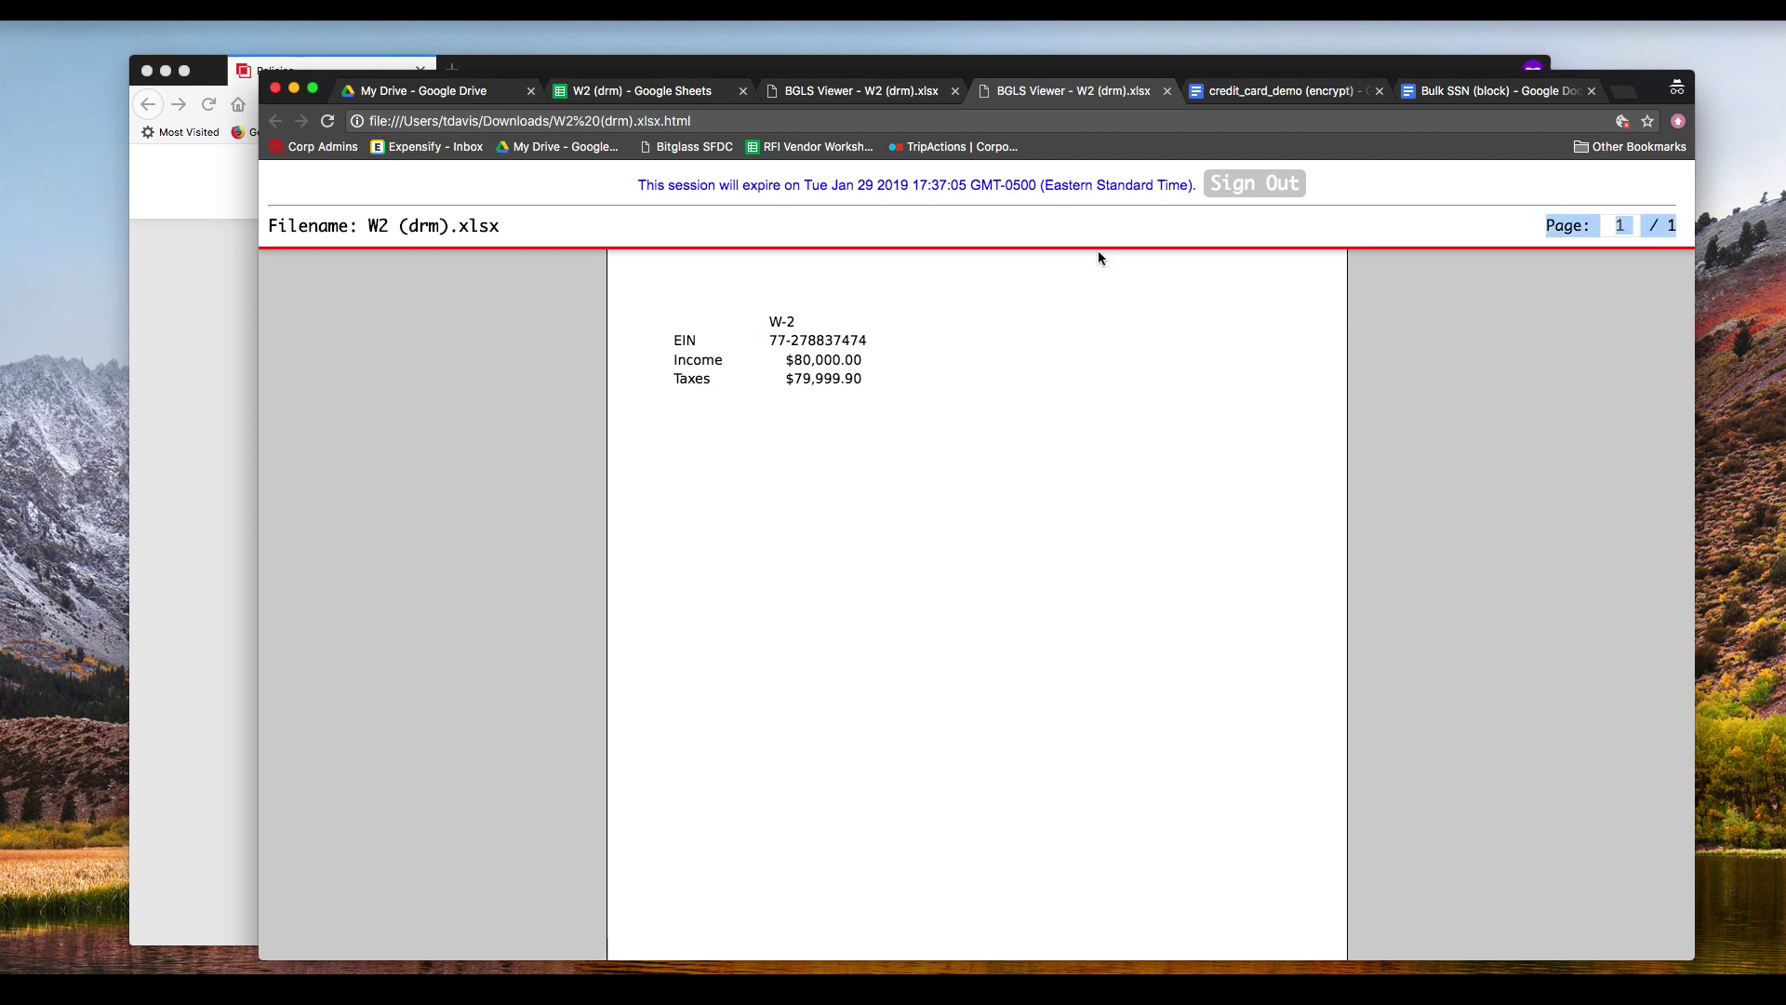
left_click(1254, 183)
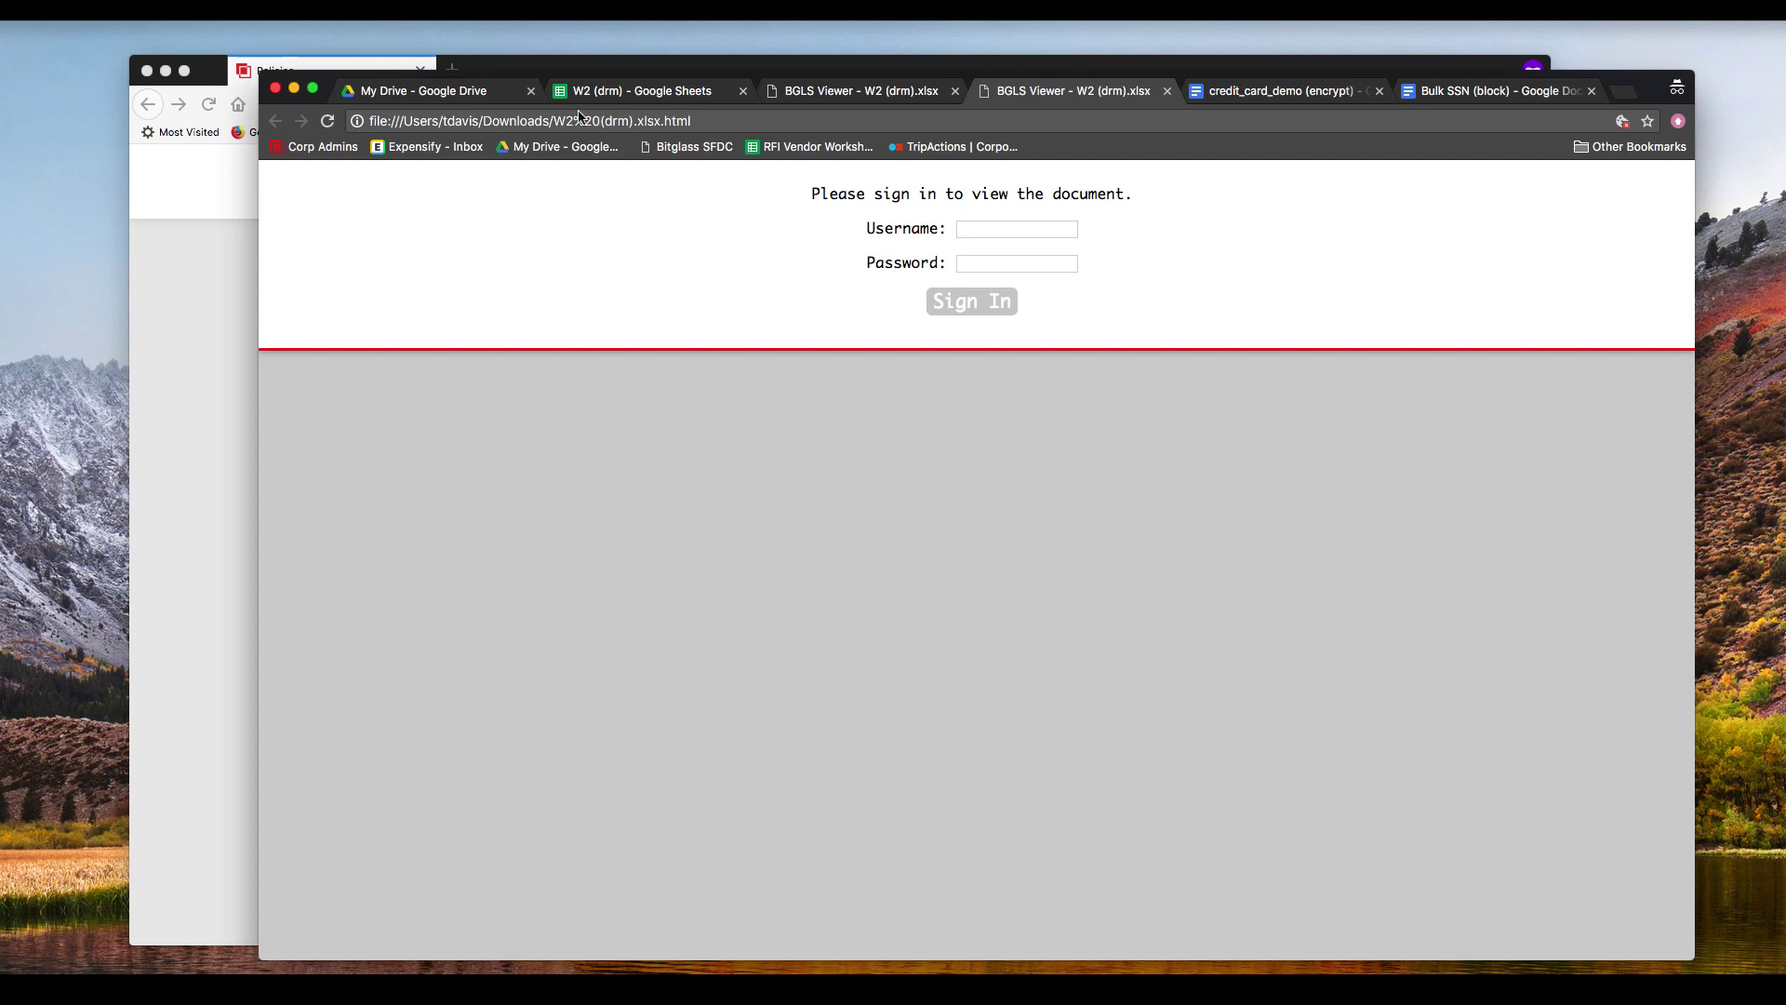
Step: Open ATP_Test_Sample.ppt from My Drive in Google Slides
left_click(424, 91)
right_click(617, 584)
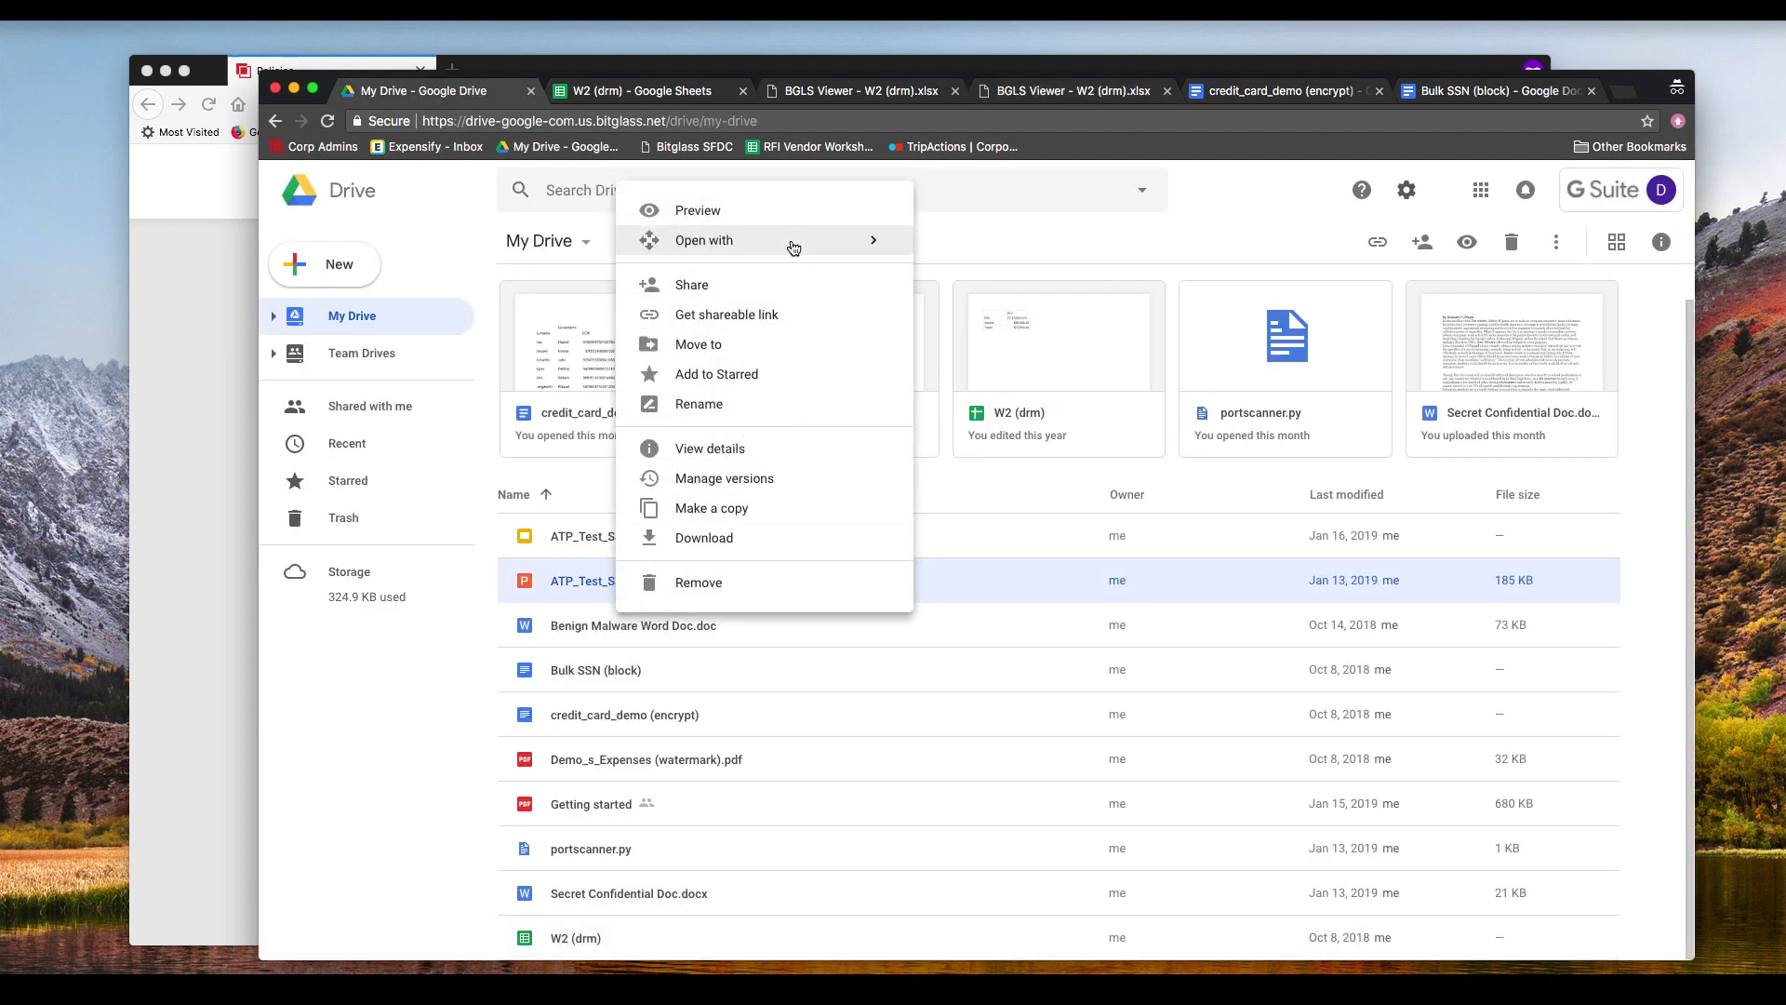
mouse_move(793, 247)
left_click(1014, 253)
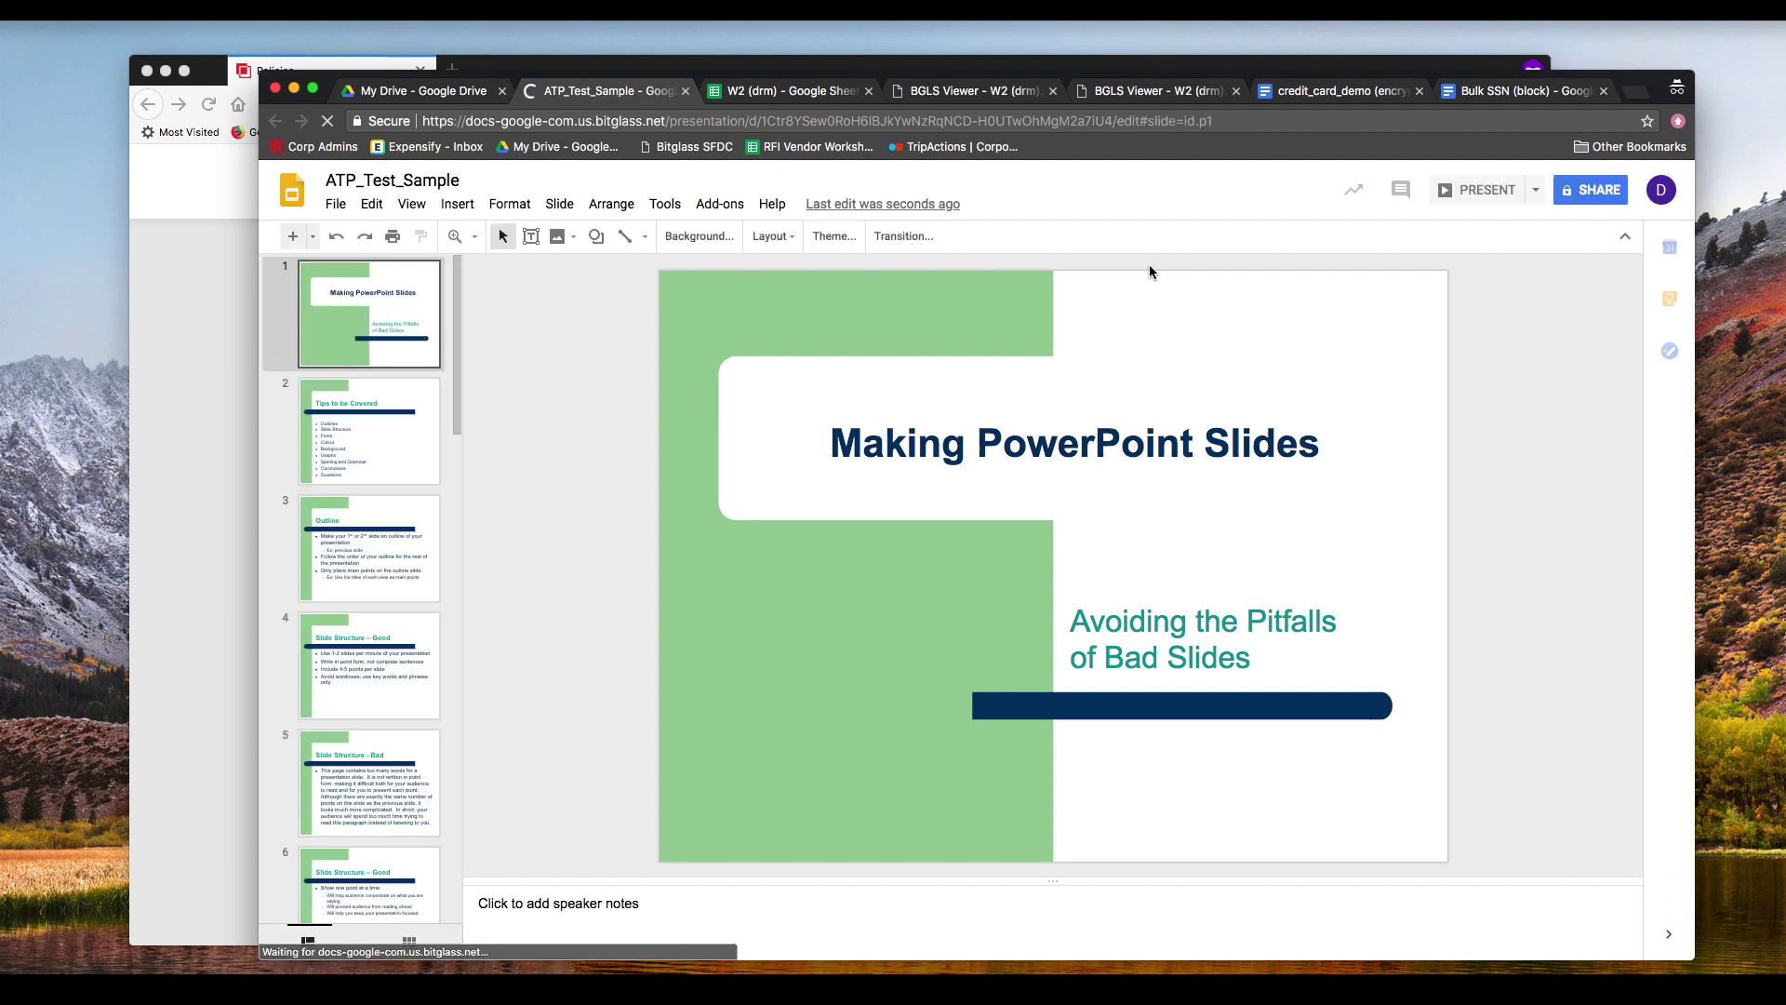
Step: Download ATP_Test_Sample.ppt, then close the PowerPoint window that shows only the policy-blocked notice
left_click(433, 90)
left_click(588, 374)
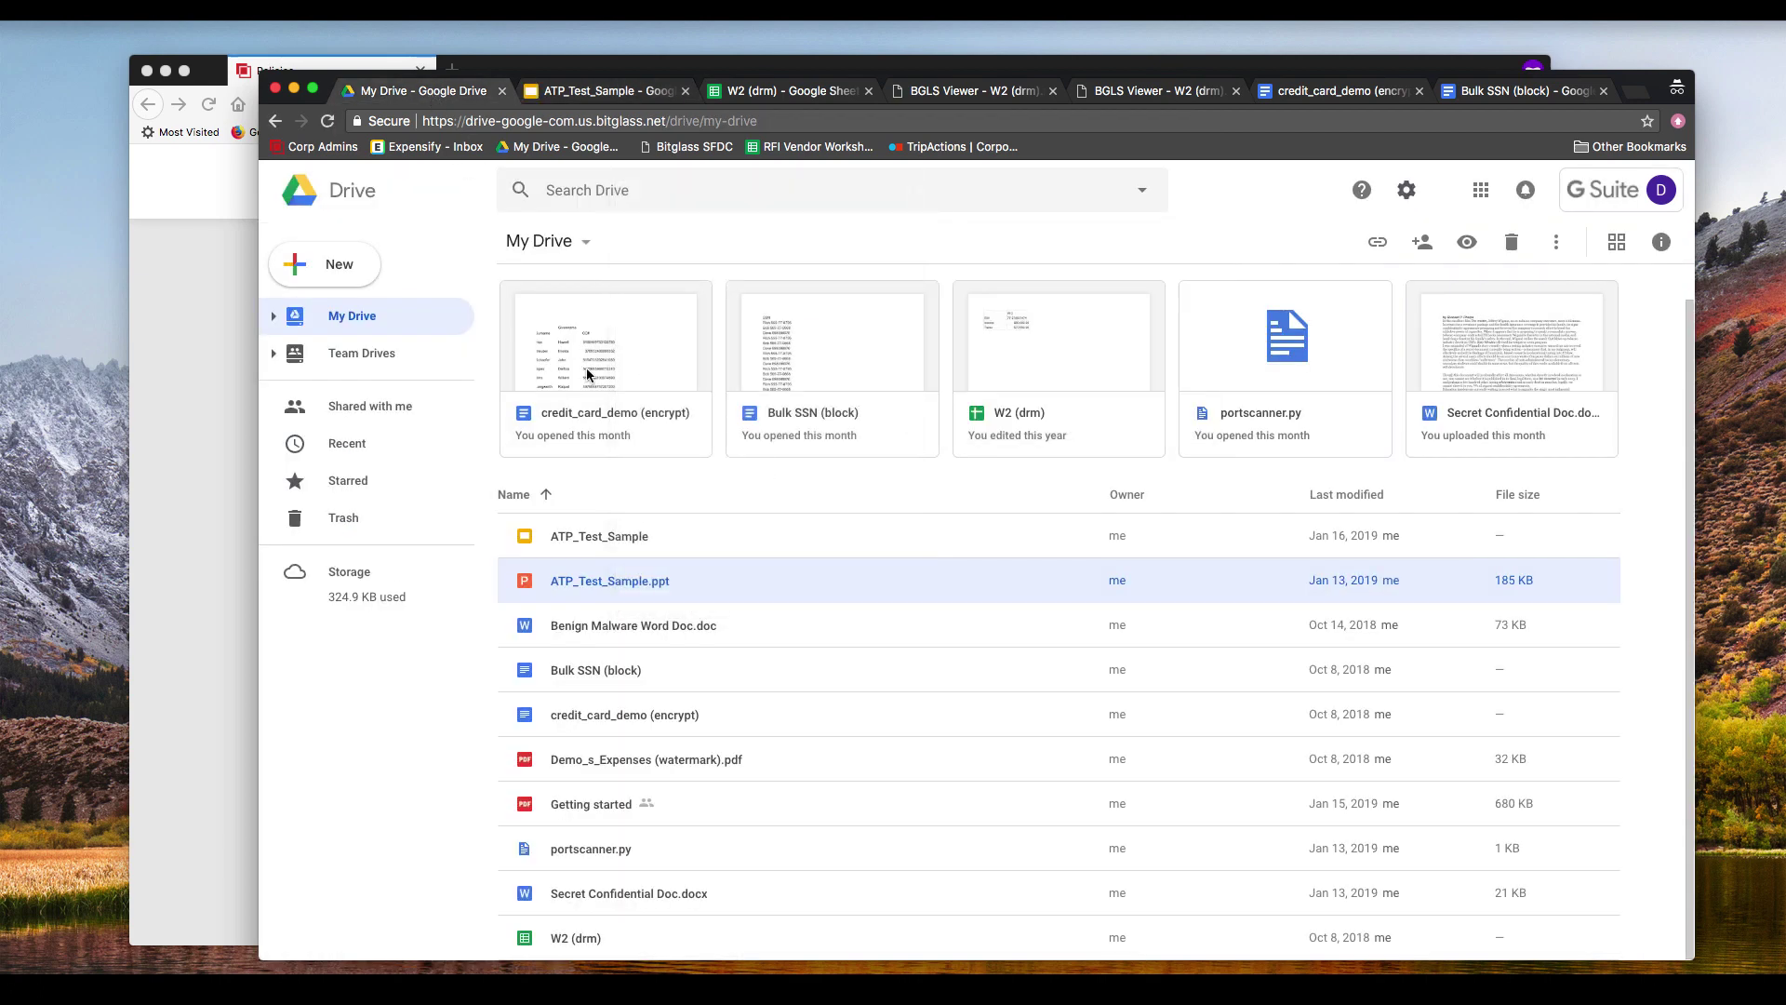
right_click(650, 583)
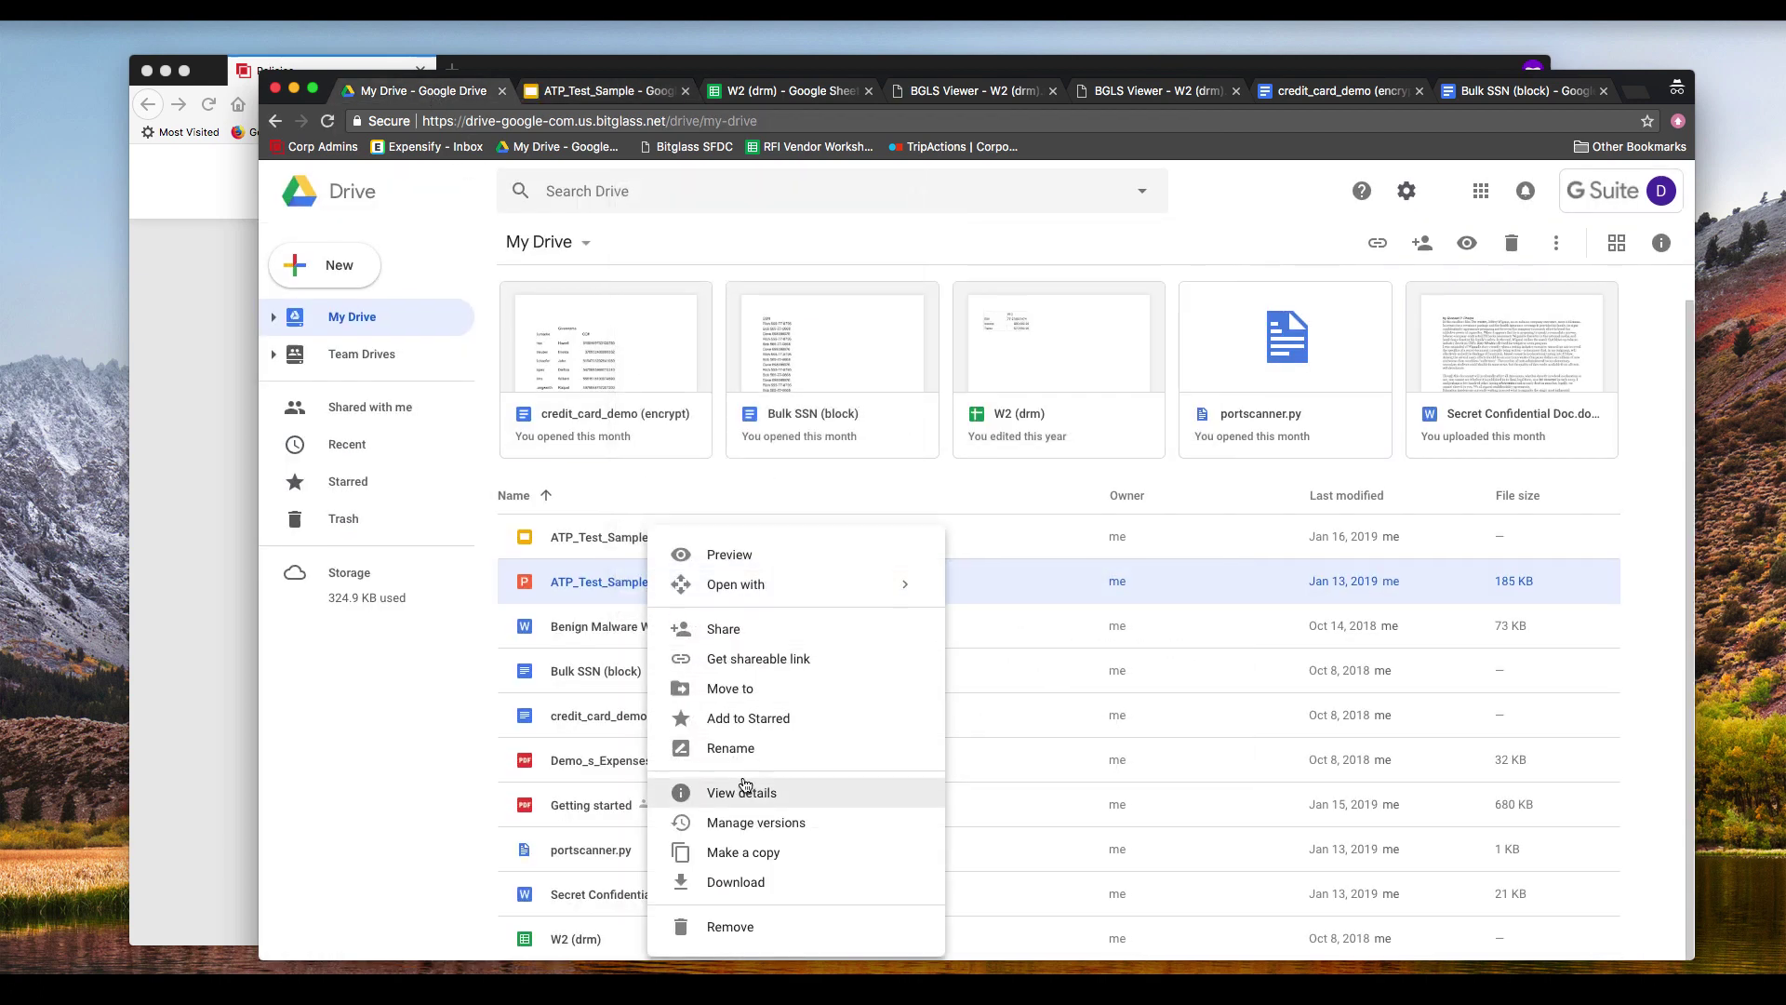
left_click(744, 882)
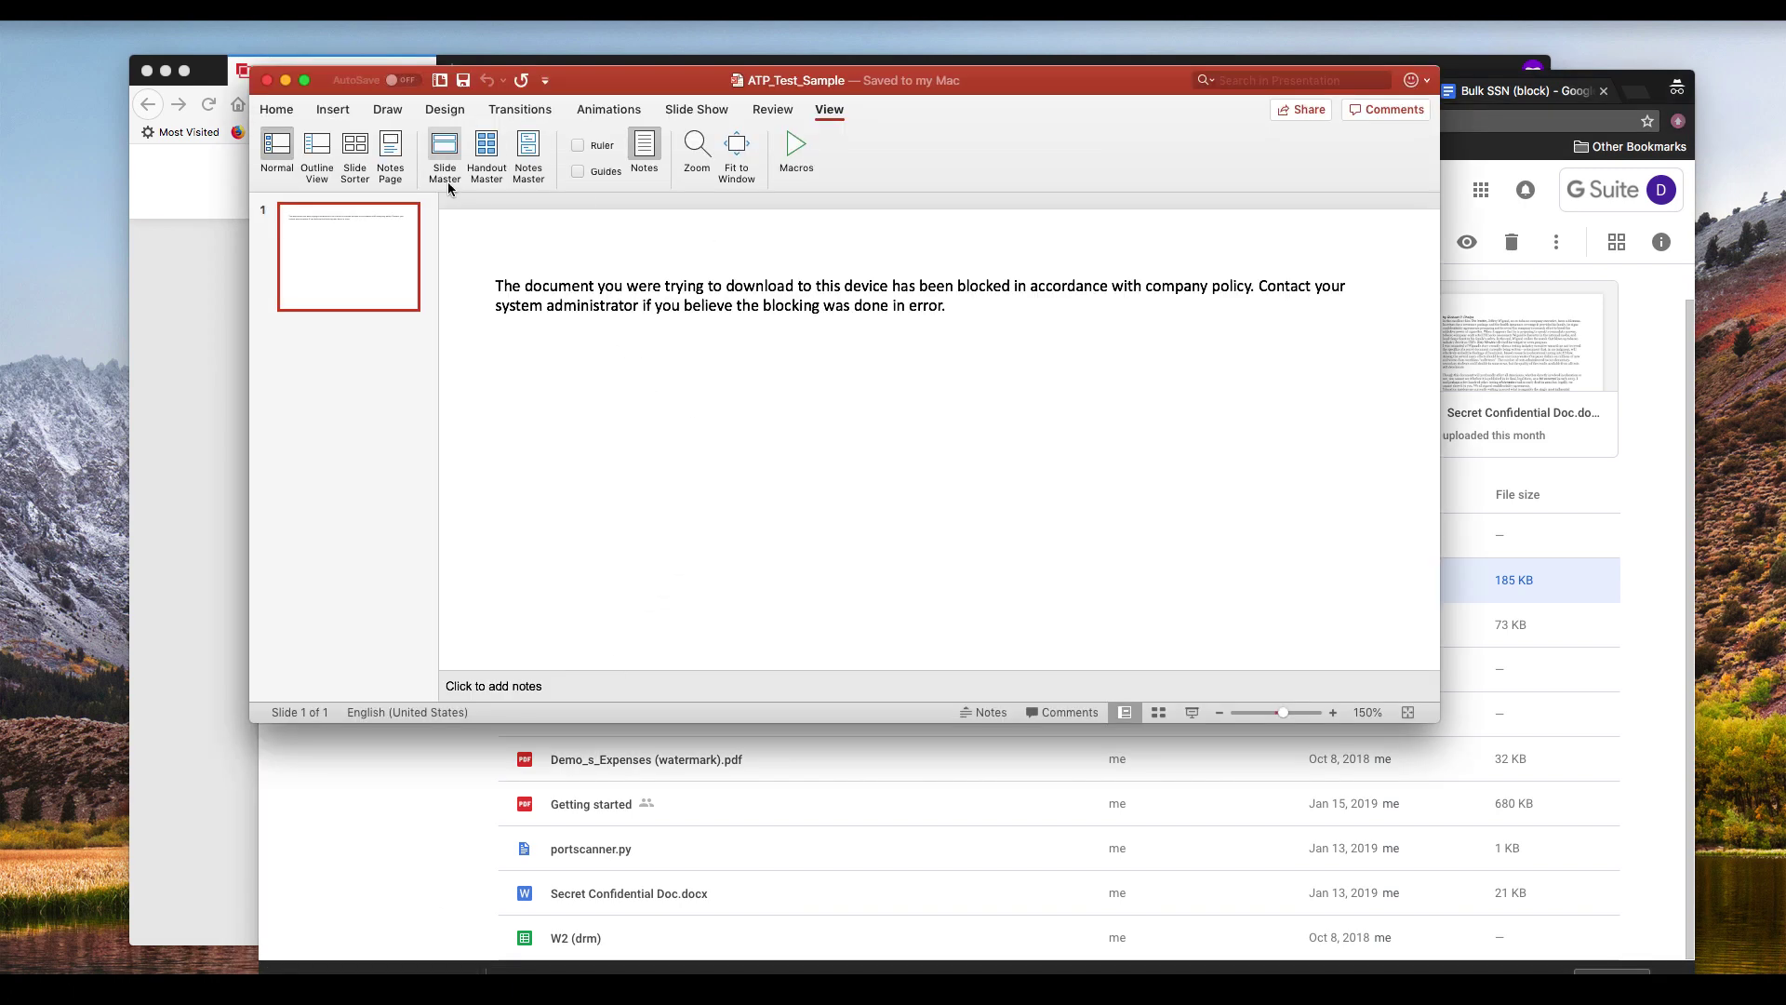
left_click(268, 81)
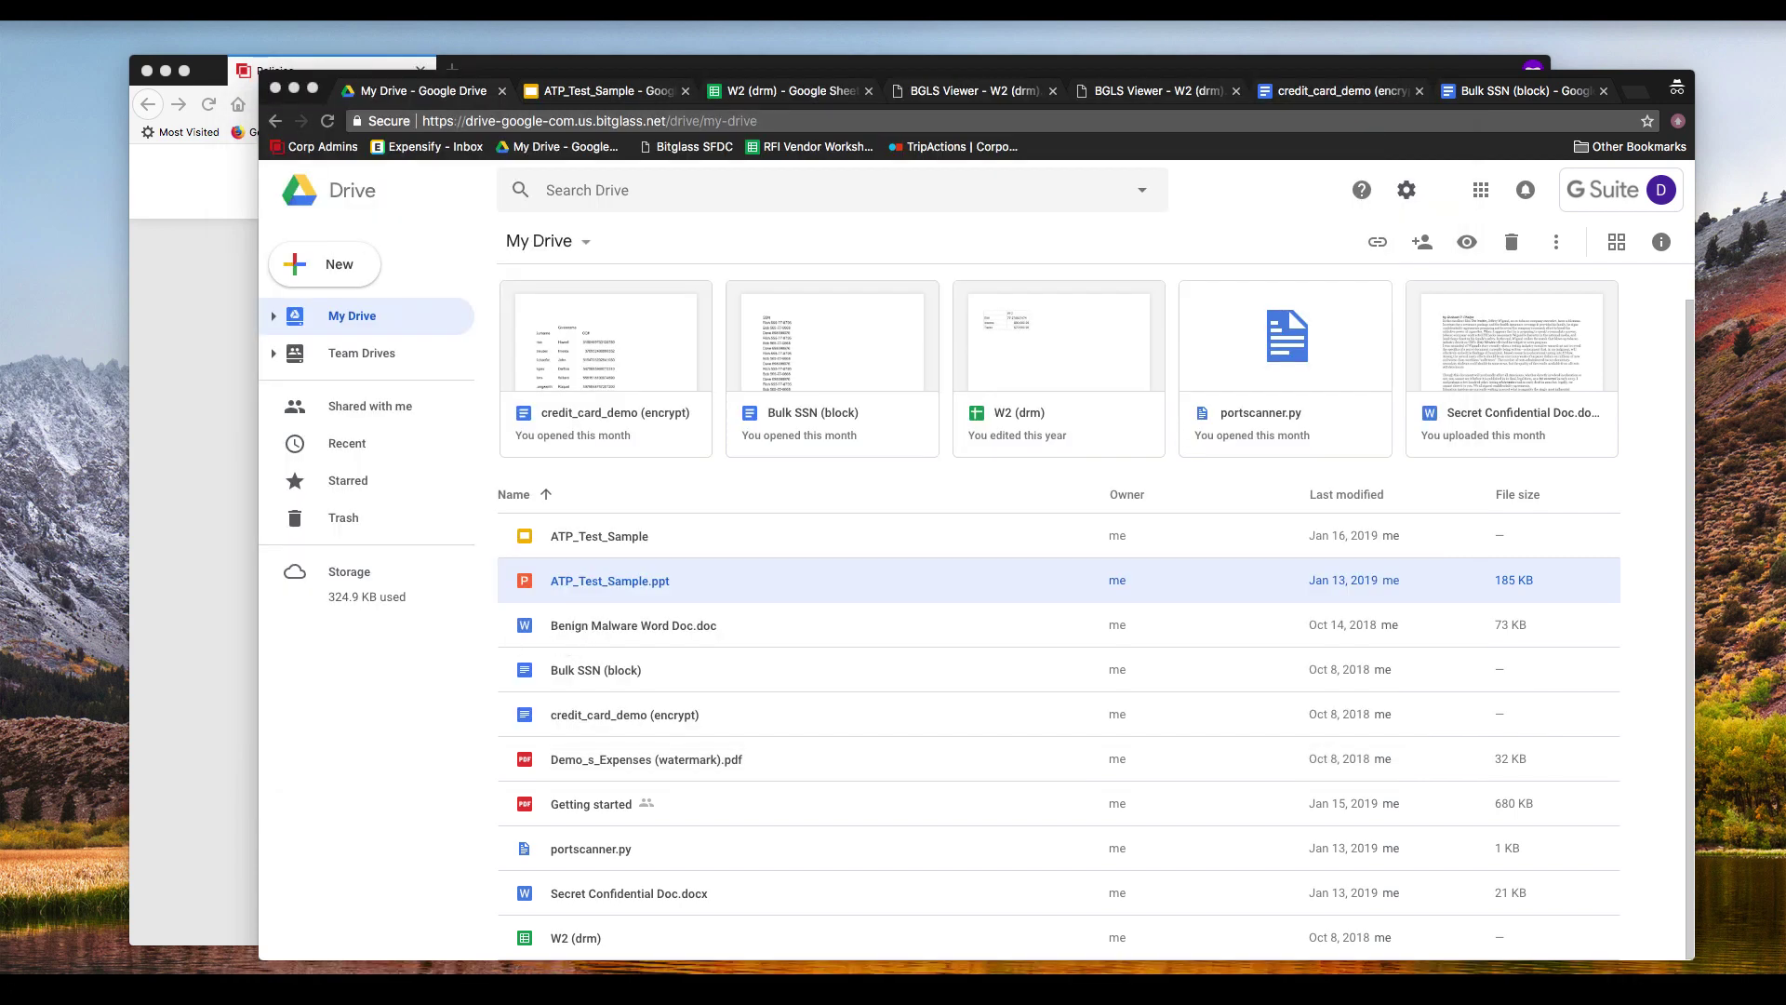
Step: Check Cyber Security Pattern Match.docx from the Demo folder in Word, then drag it into My Drive
key("super+Tab")
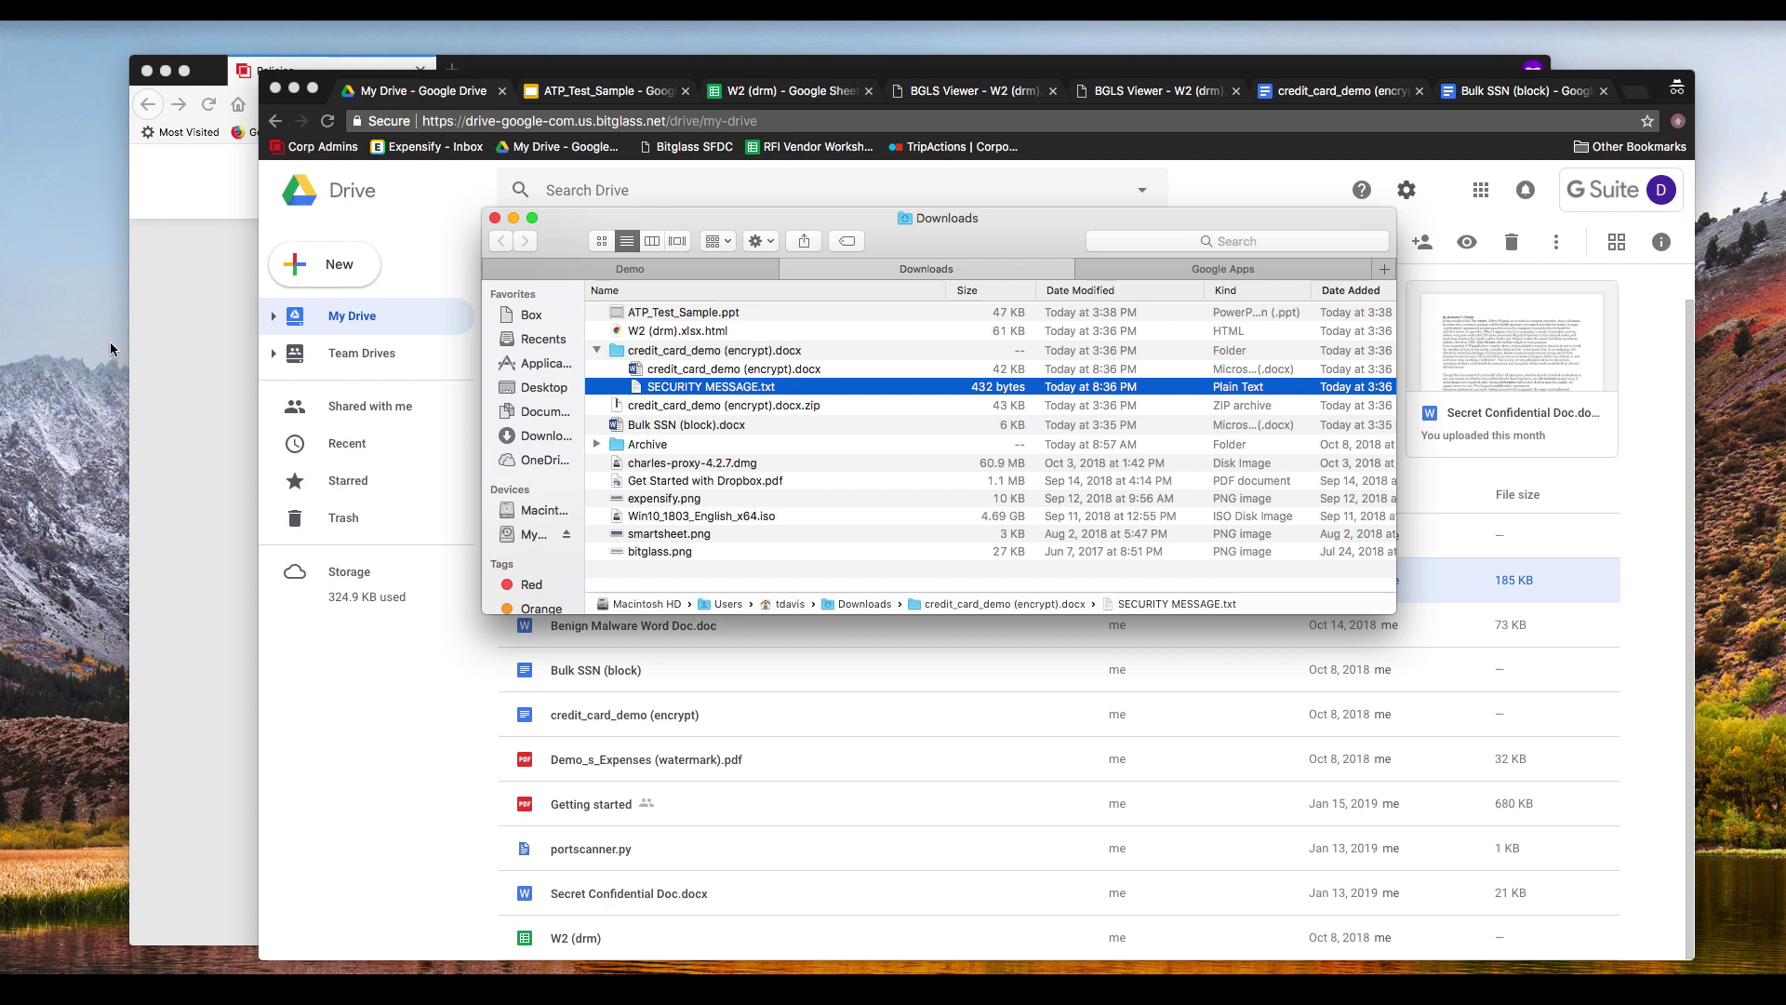
left_click_drag(897, 240, 520, 248)
left_click(252, 276)
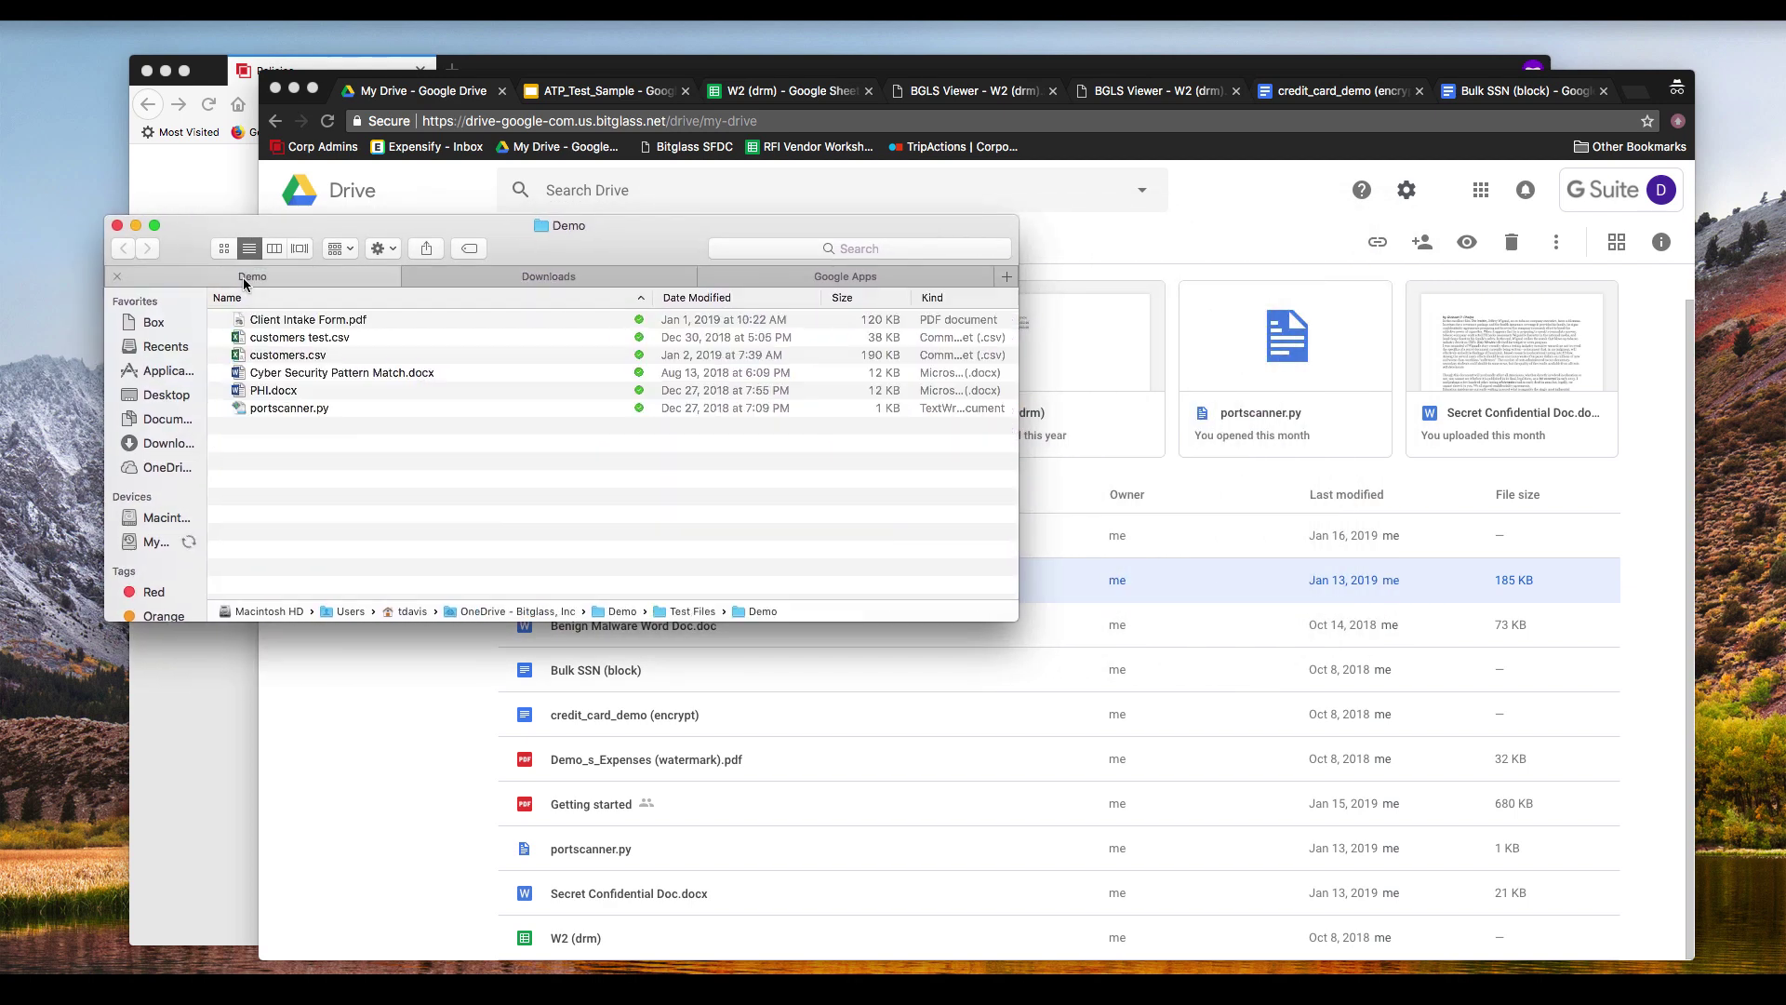
left_click(306, 372)
key("Return")
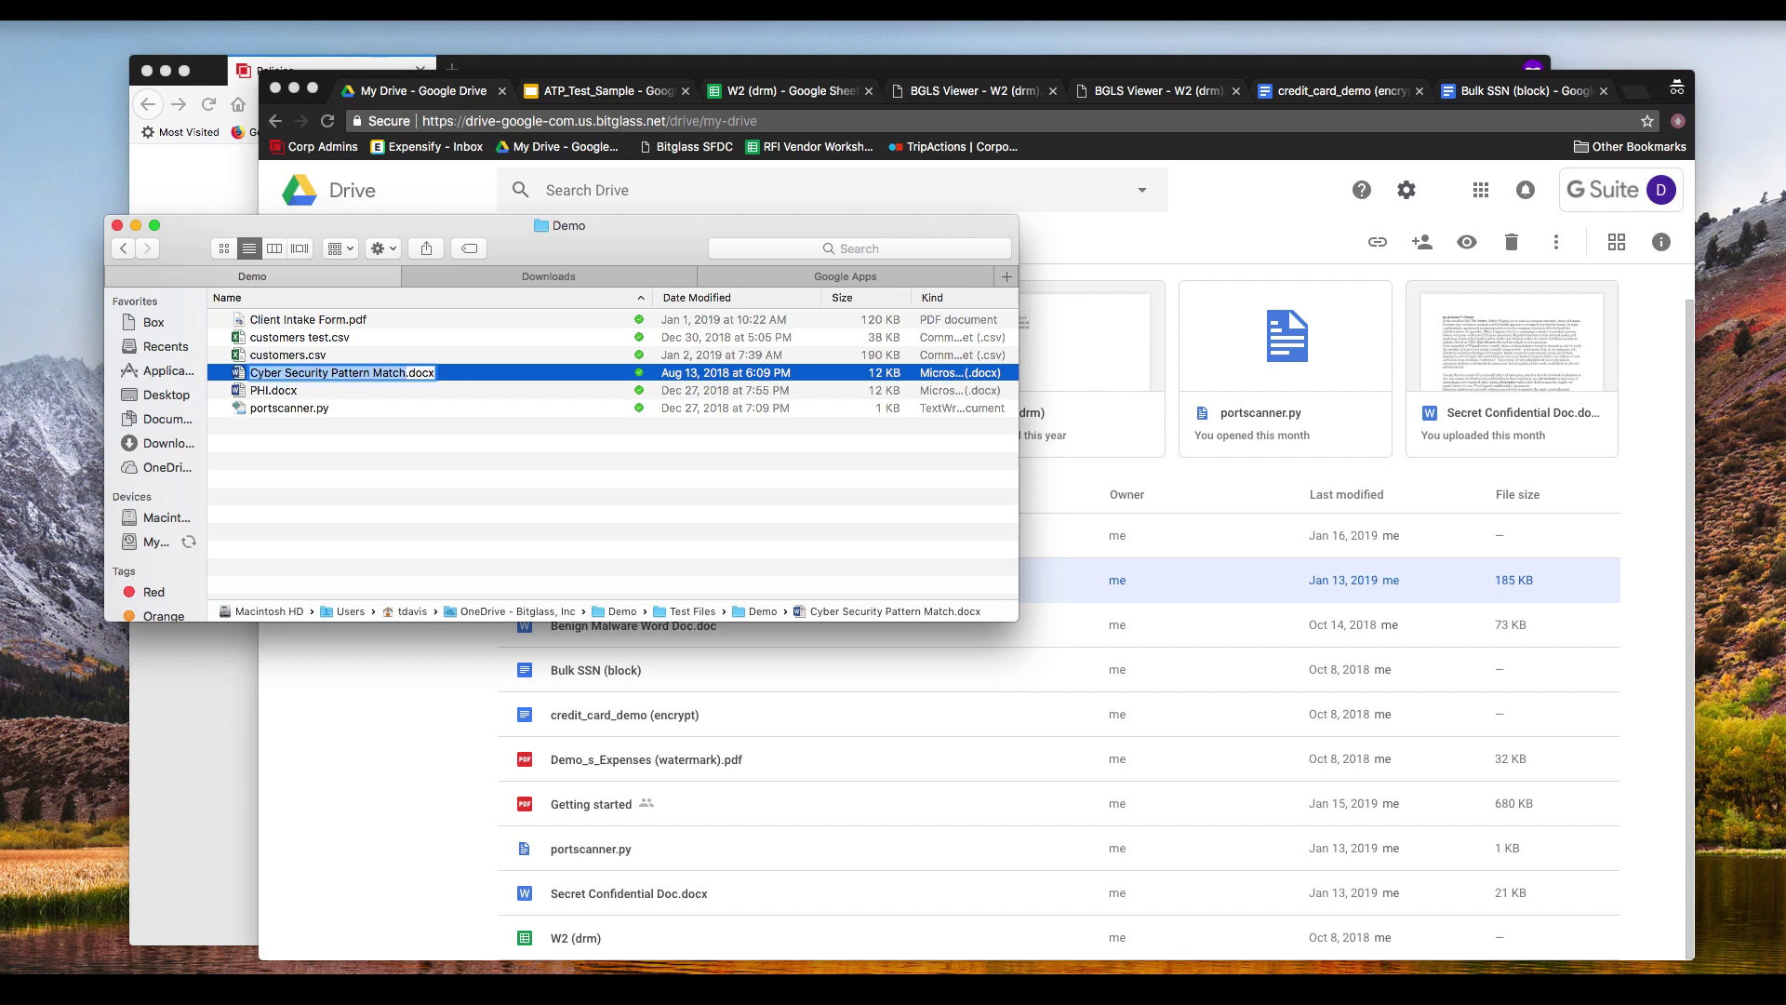
key("super+o")
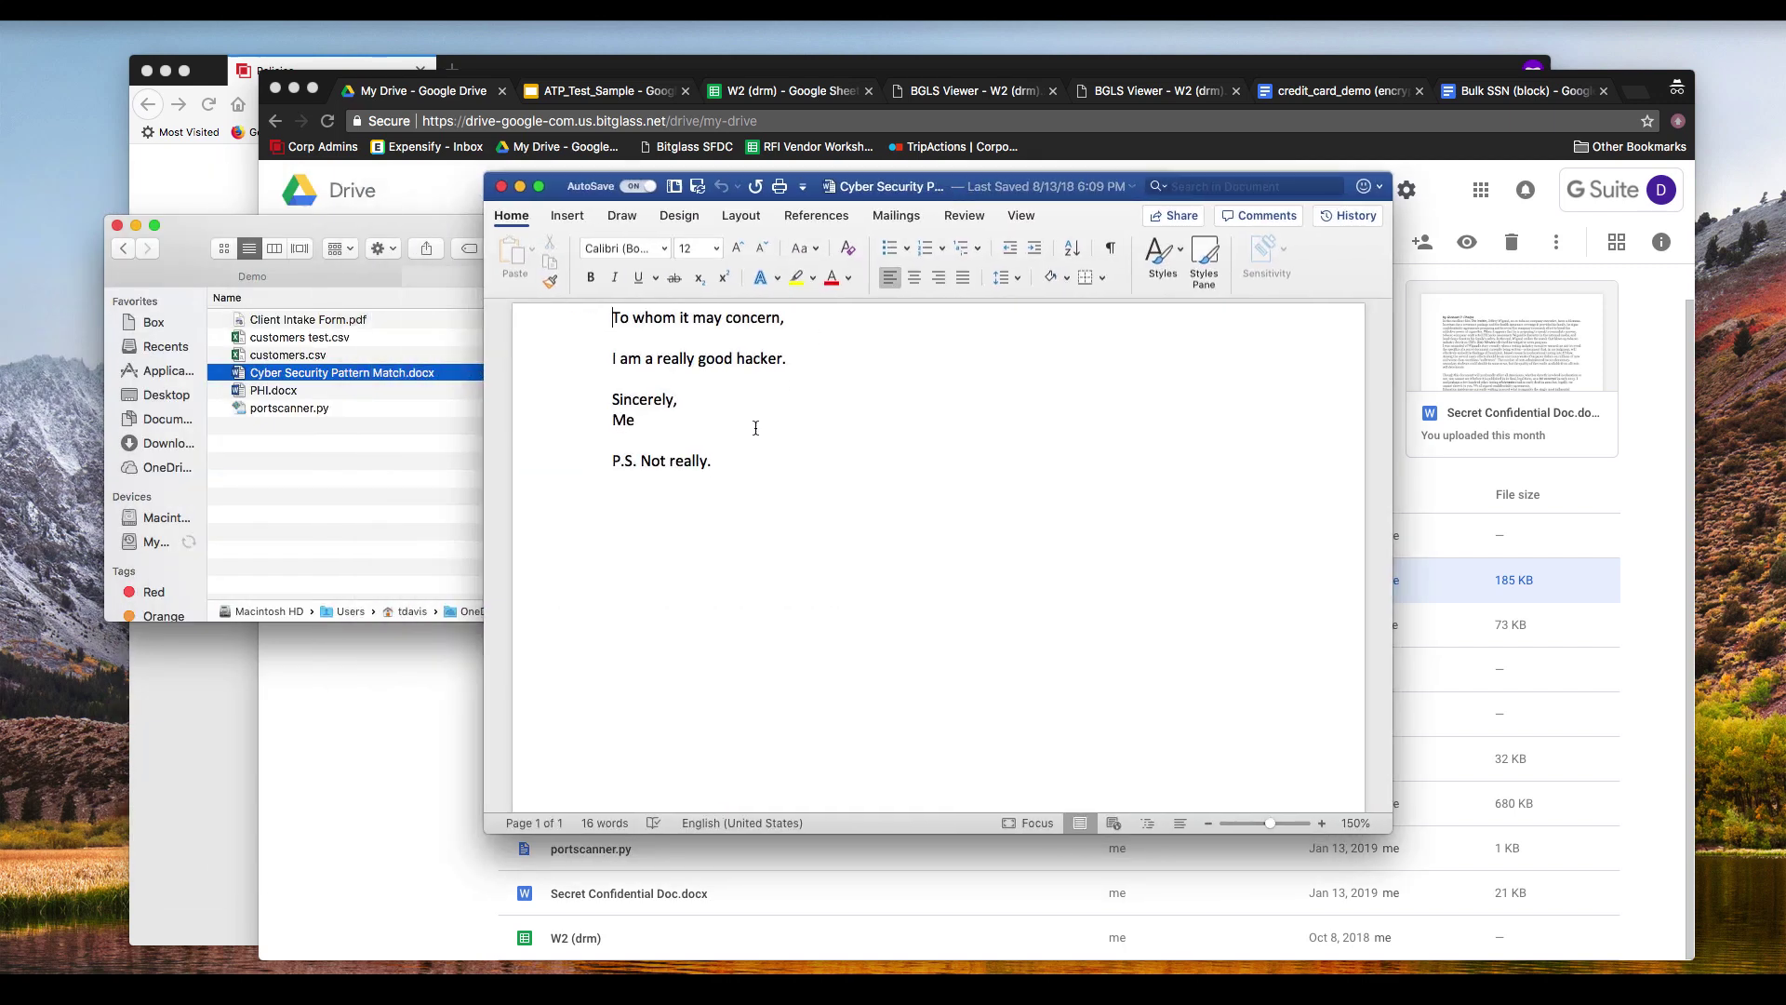
left_click(500, 188)
left_click_drag(352, 372, 852, 822)
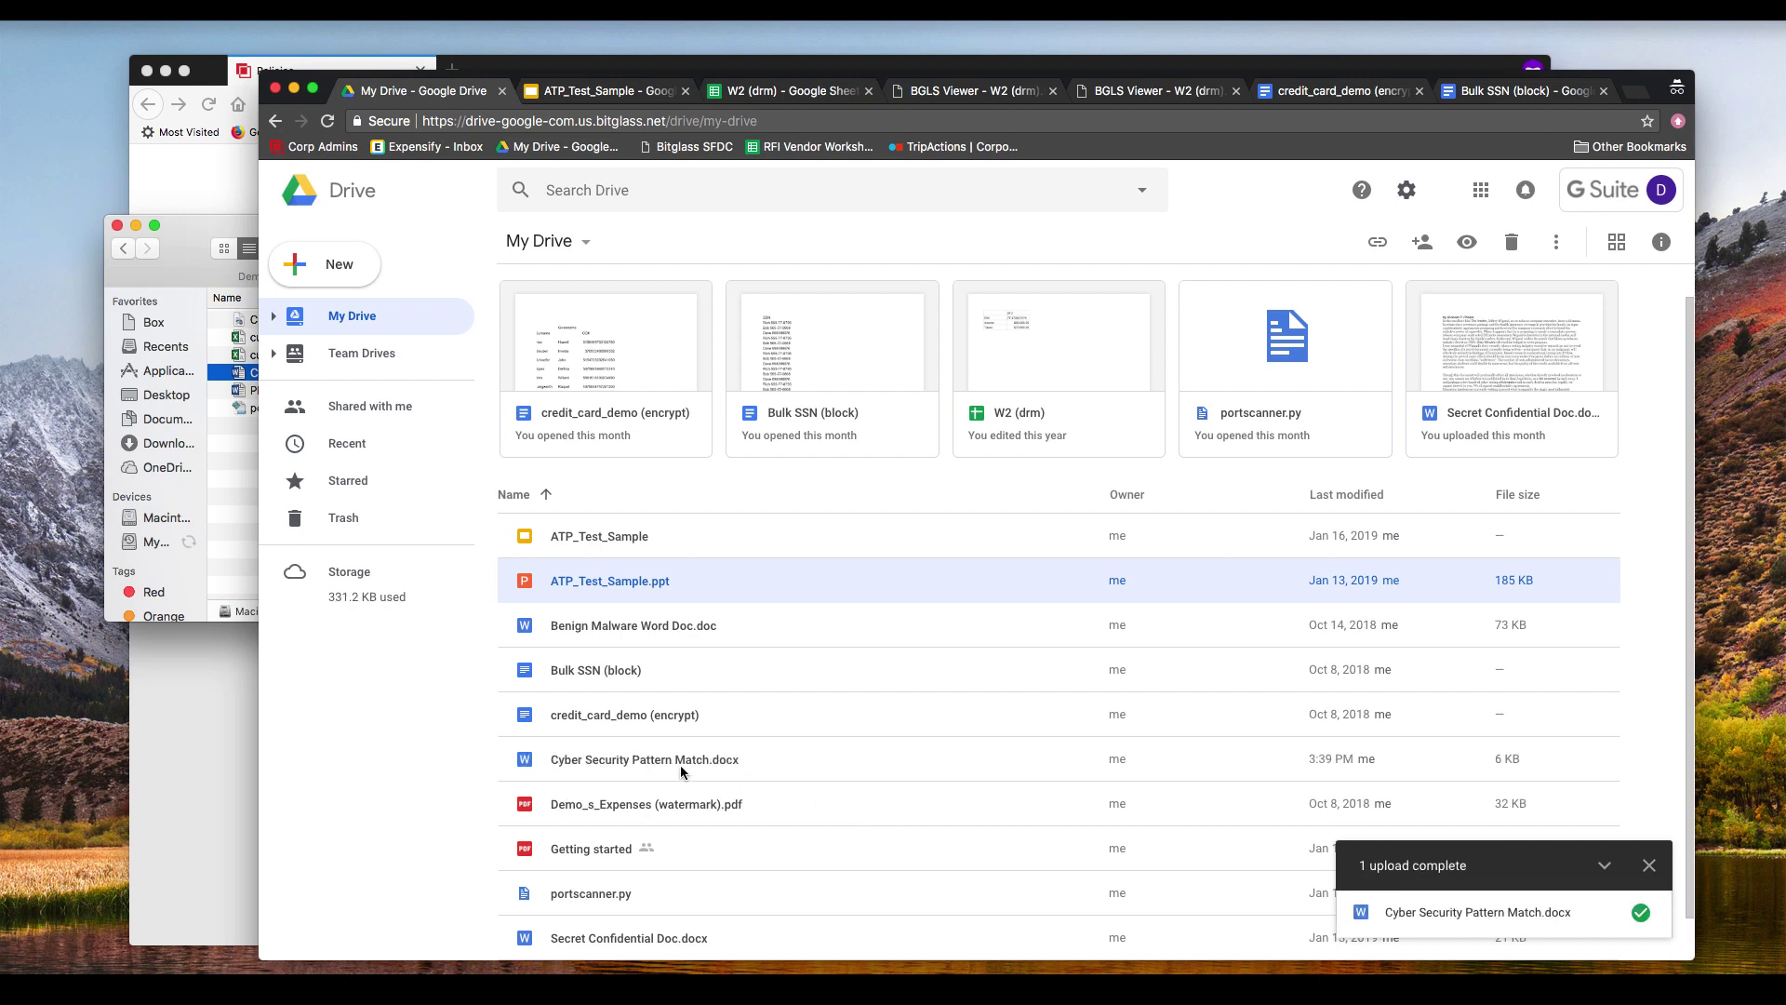
left_click(656, 764)
double_click(656, 763)
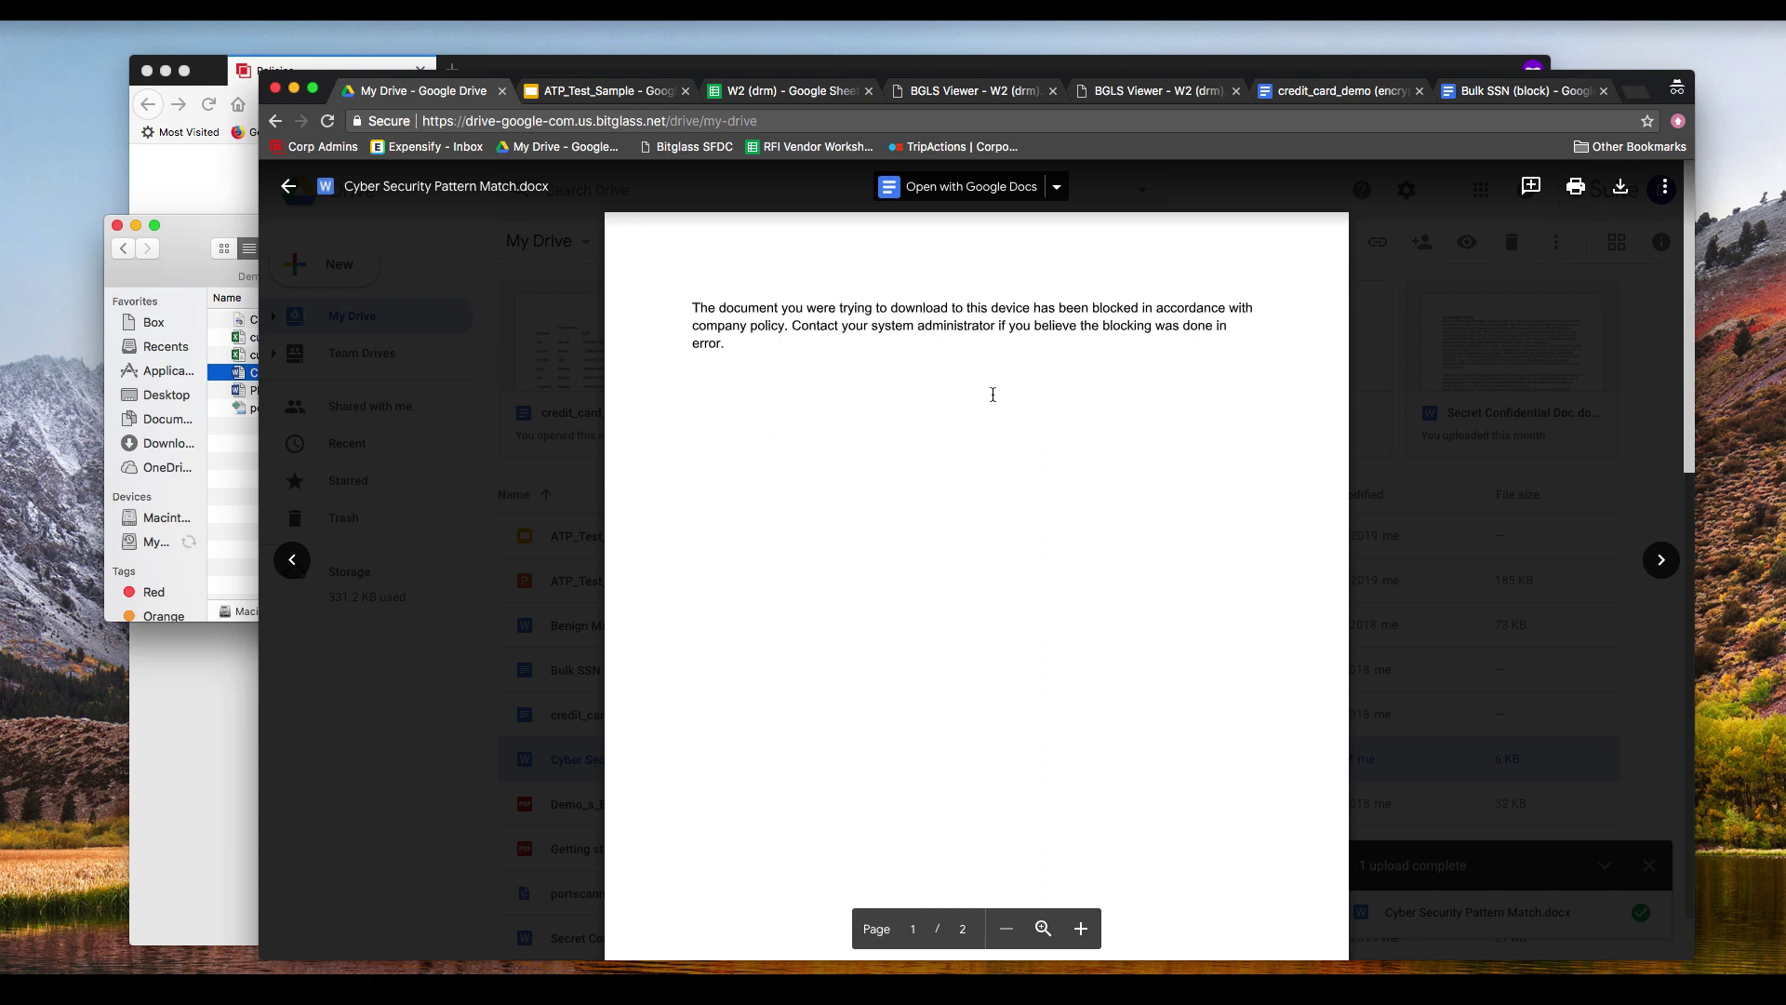
scroll(990, 390, "down", 10)
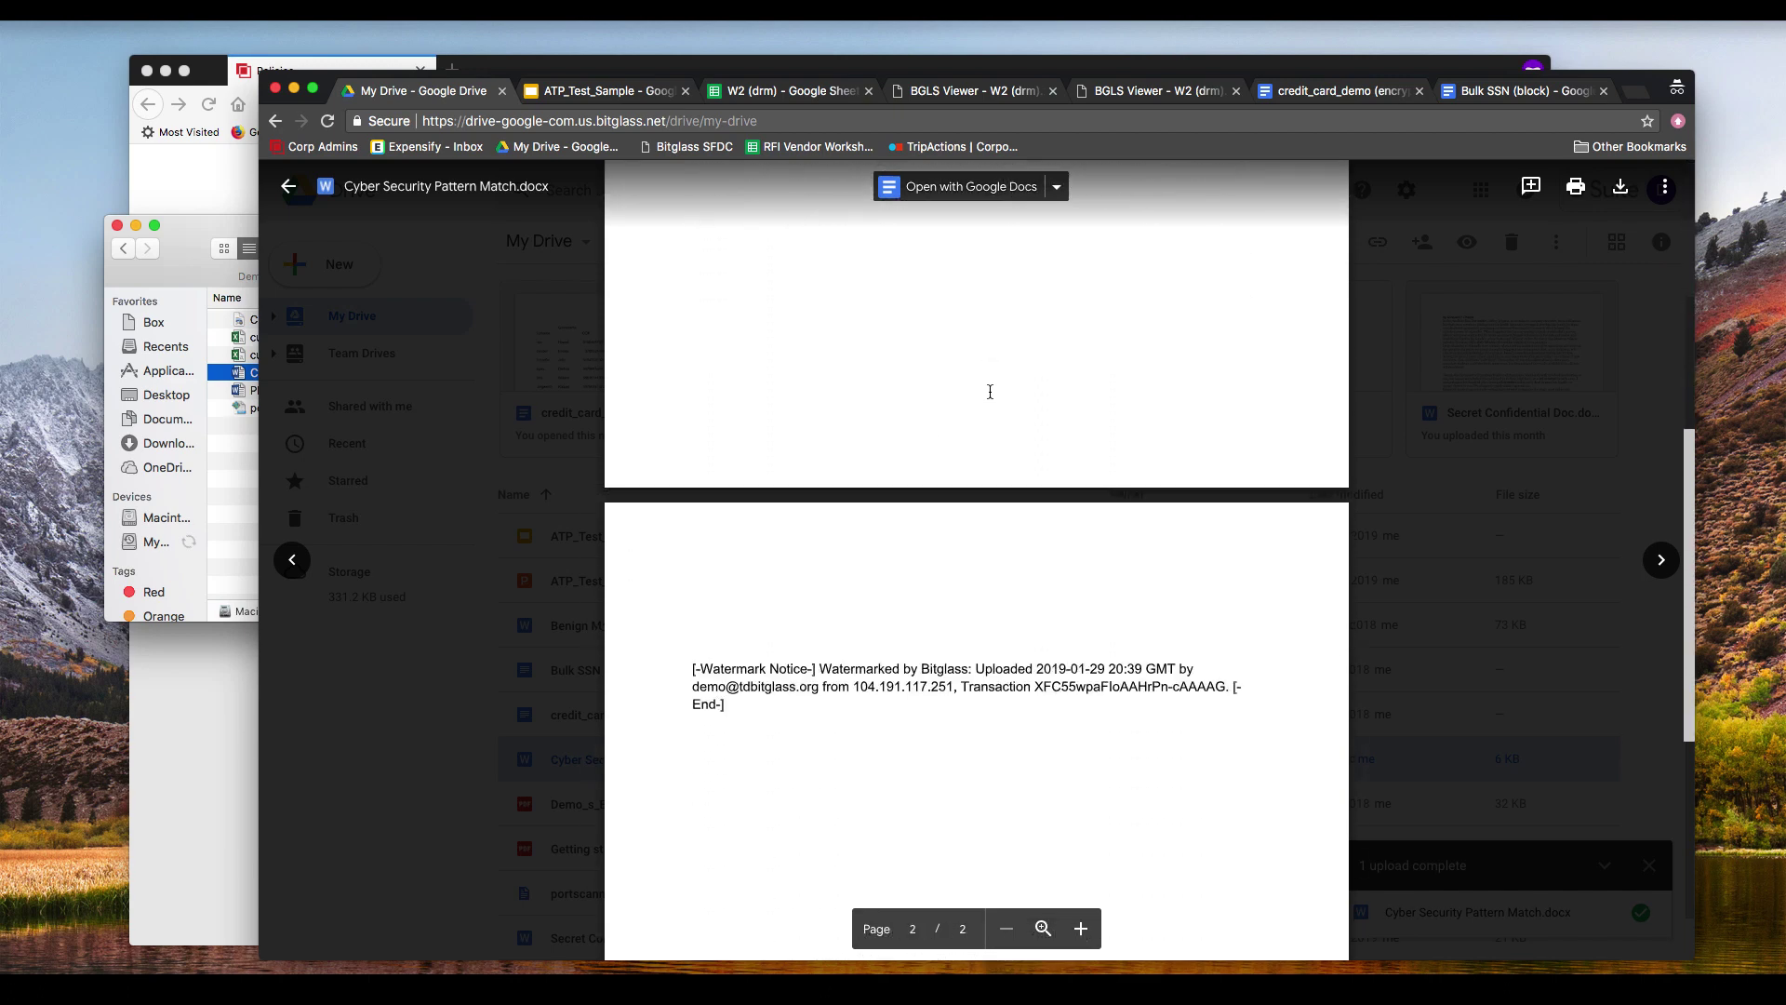
scroll(989, 391, "up", 10)
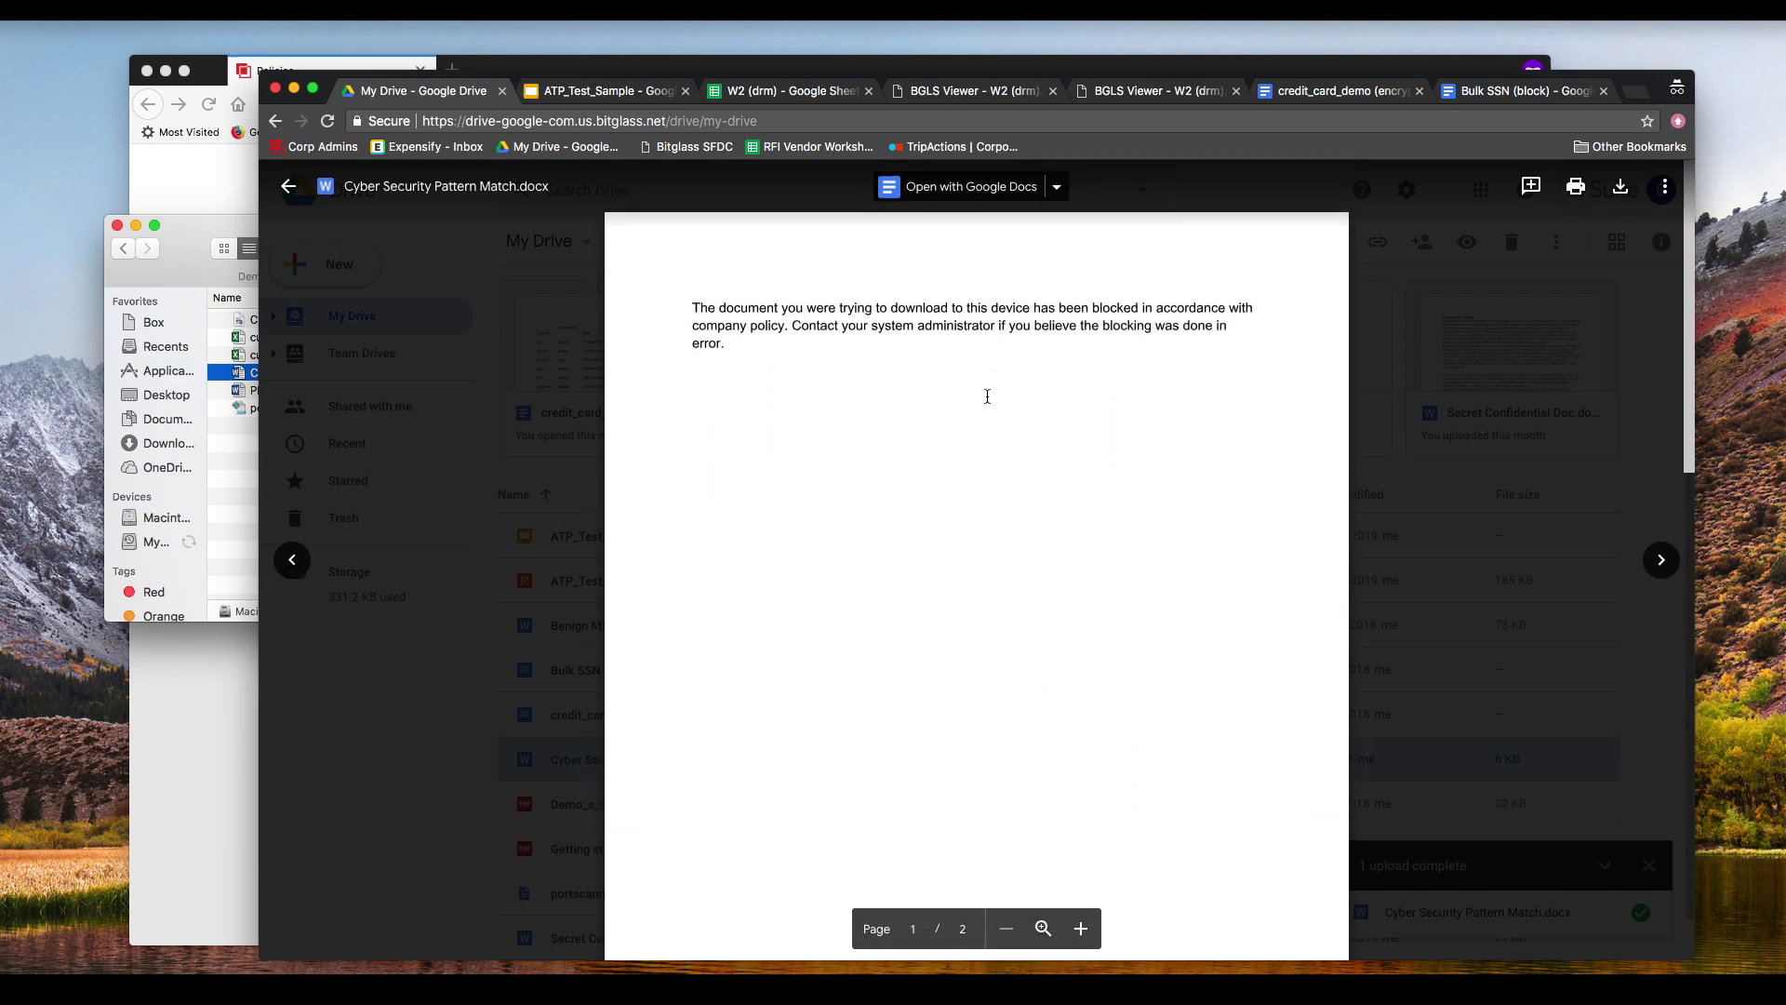
scroll(987, 396, "down", 8)
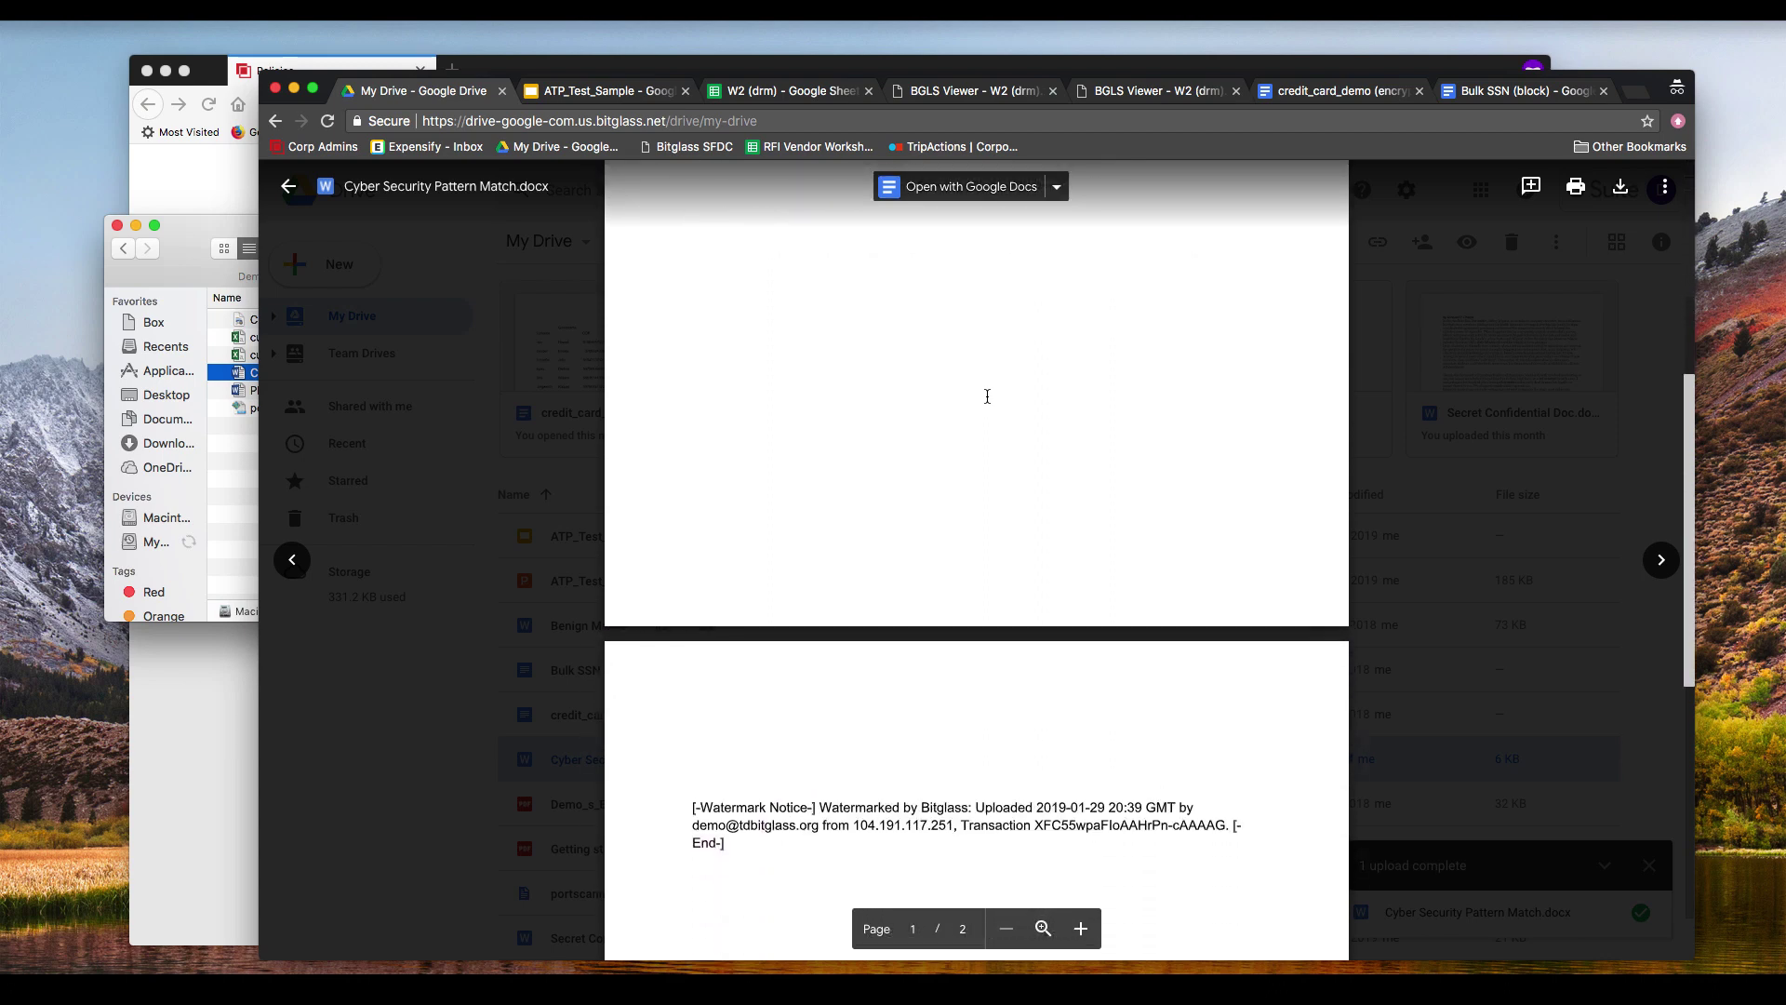
scroll(987, 396, "up", 8)
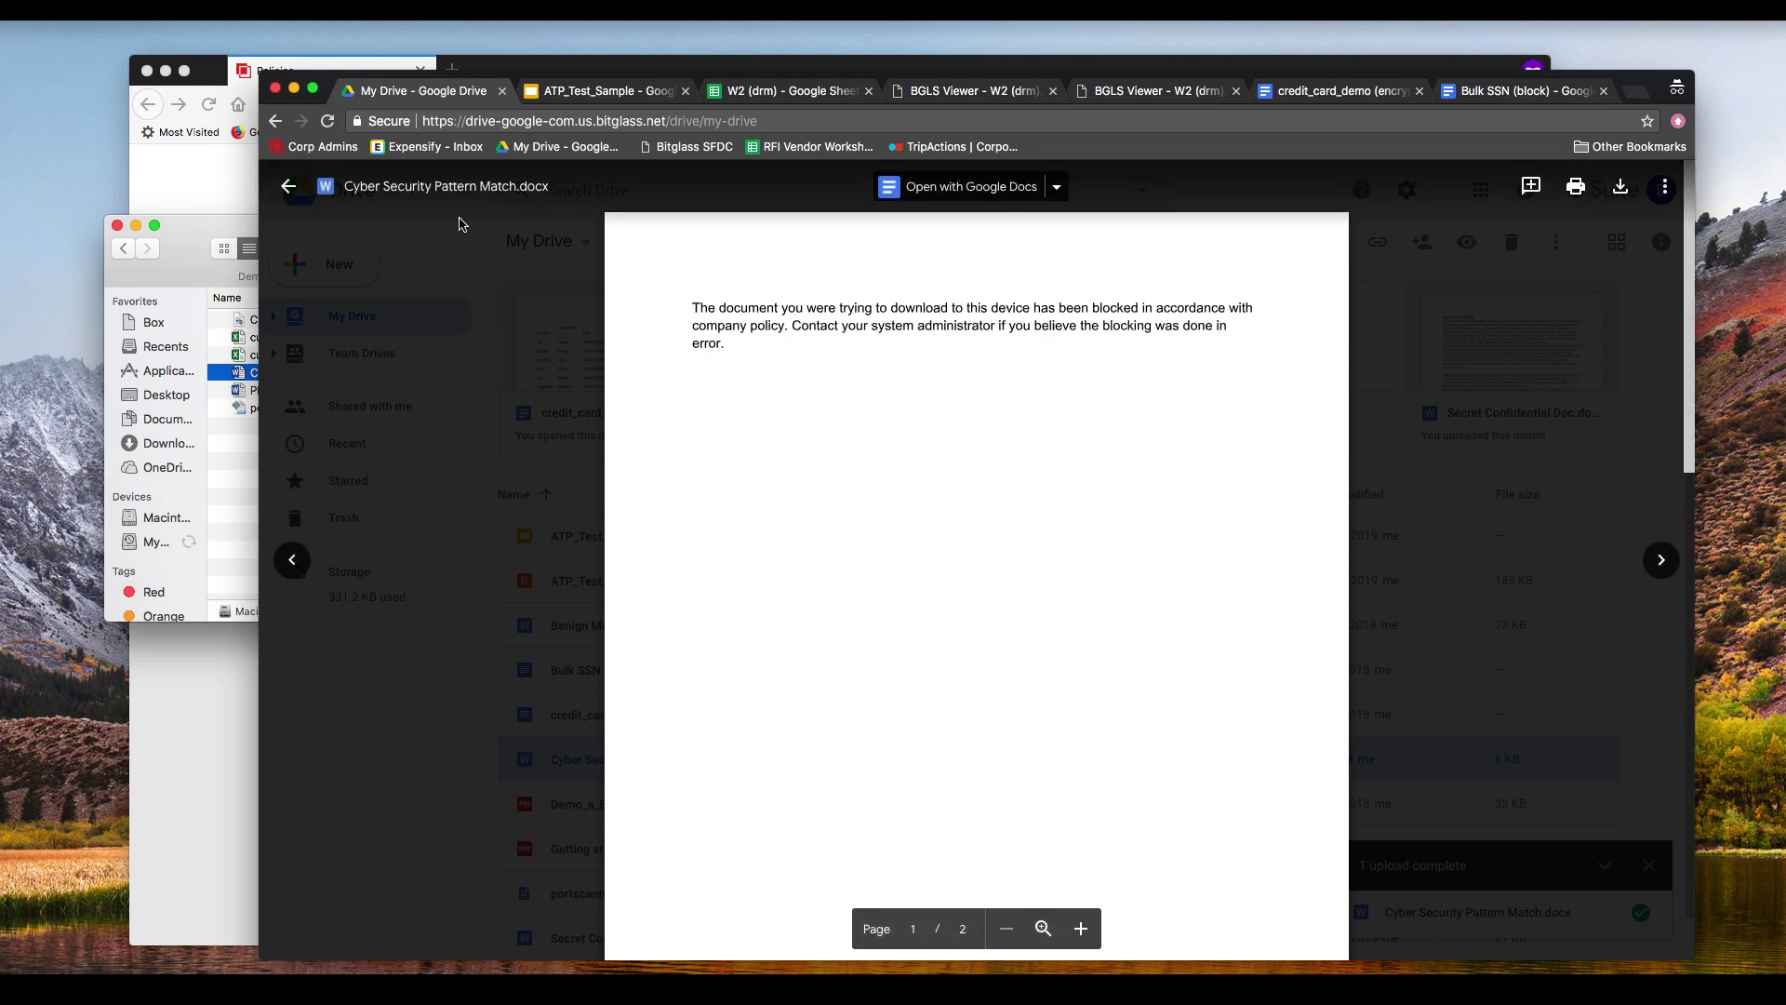
left_click(291, 189)
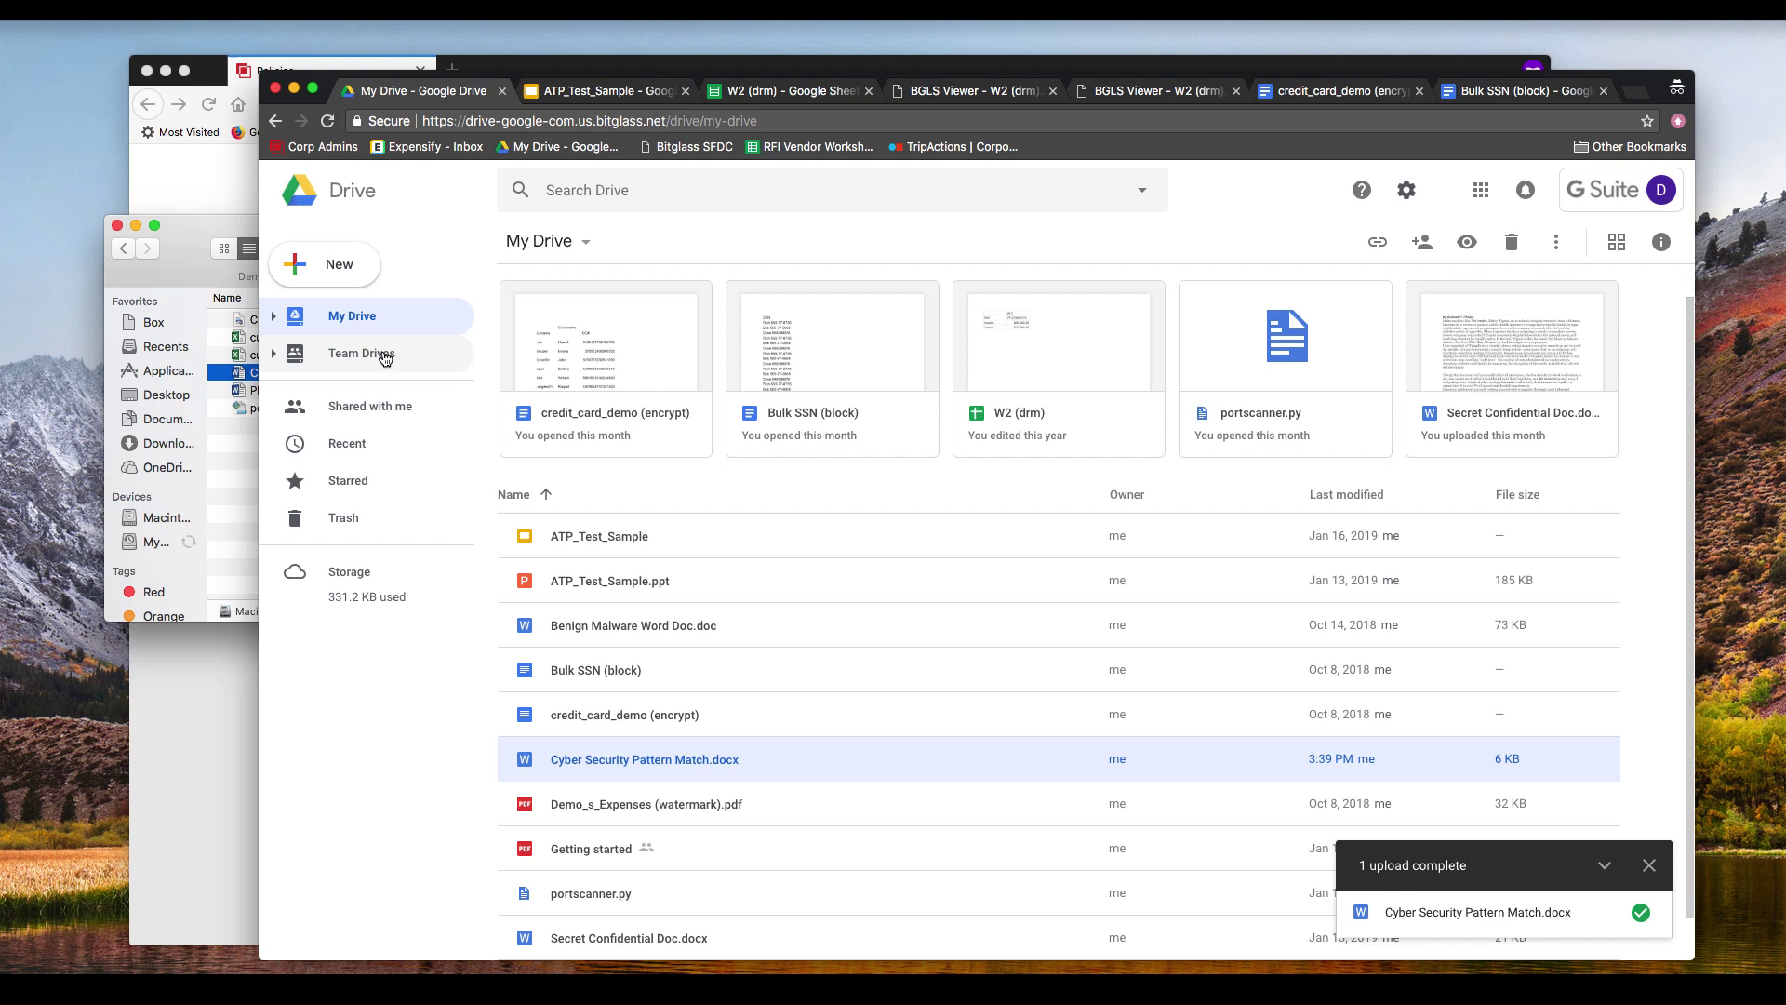
Step: Open Dashboards > Access in the Bitglass portal and scroll down to the Event Logs table
left_click(214, 182)
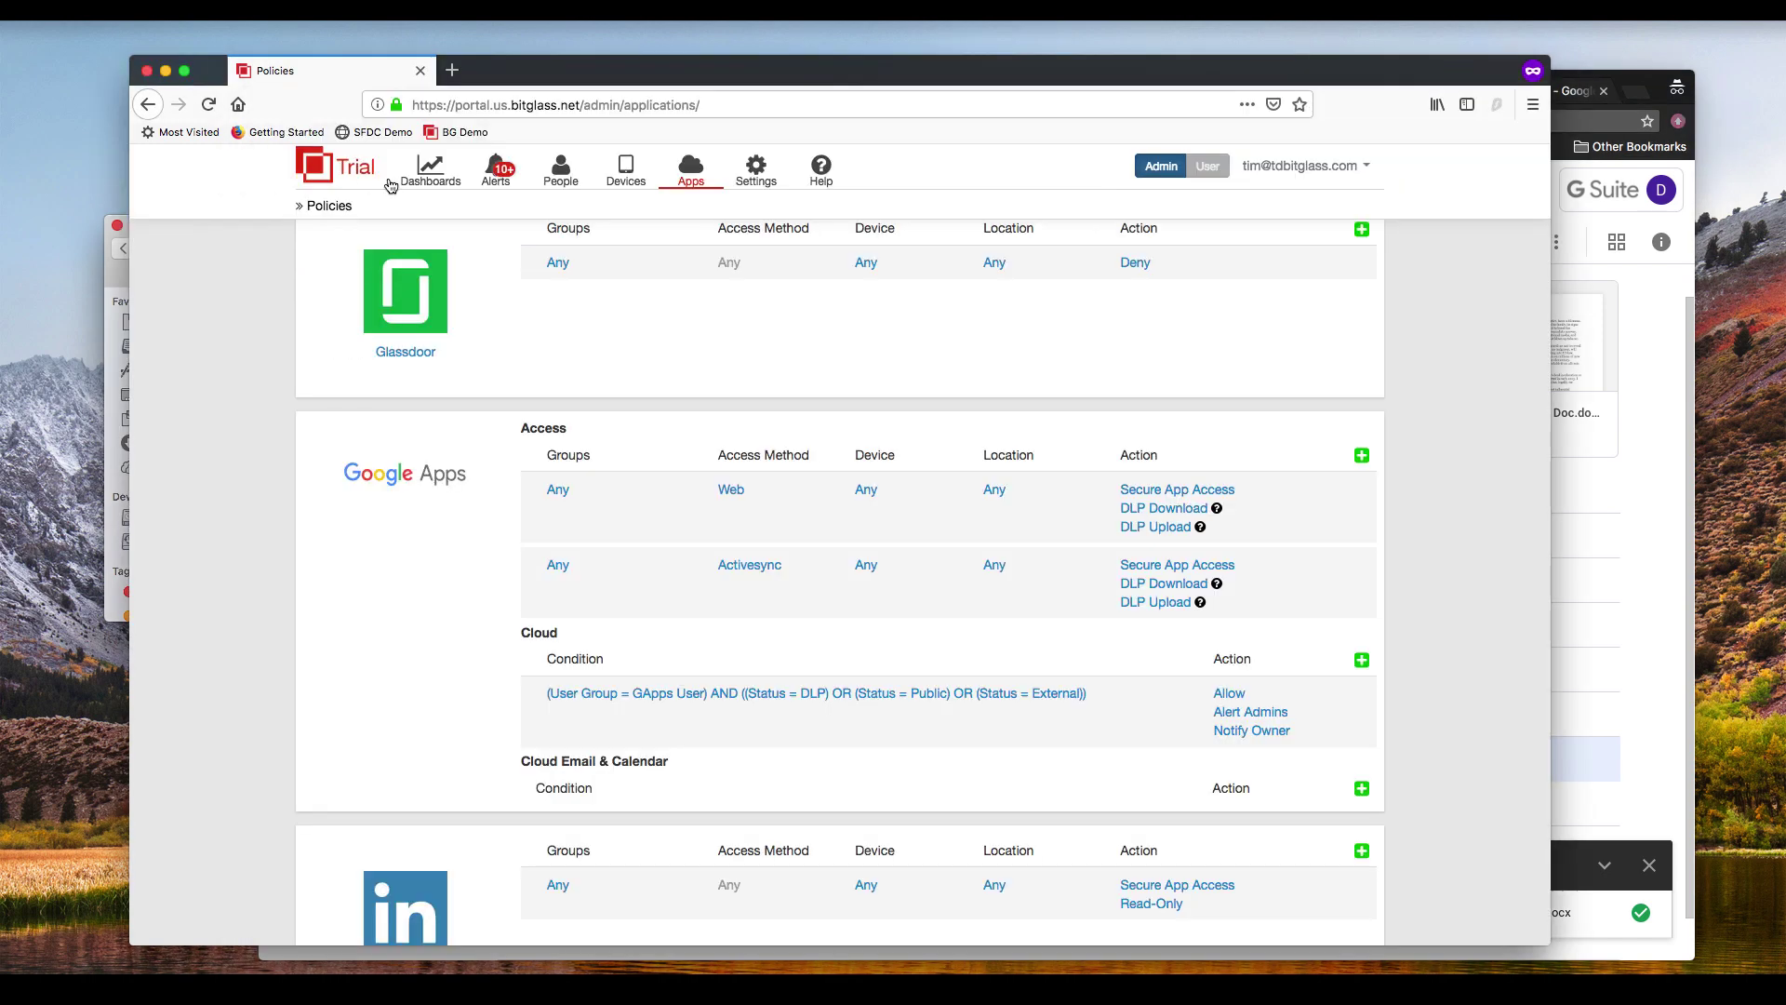
mouse_move(430, 172)
left_click(434, 207)
scroll(264, 543, "down", 10)
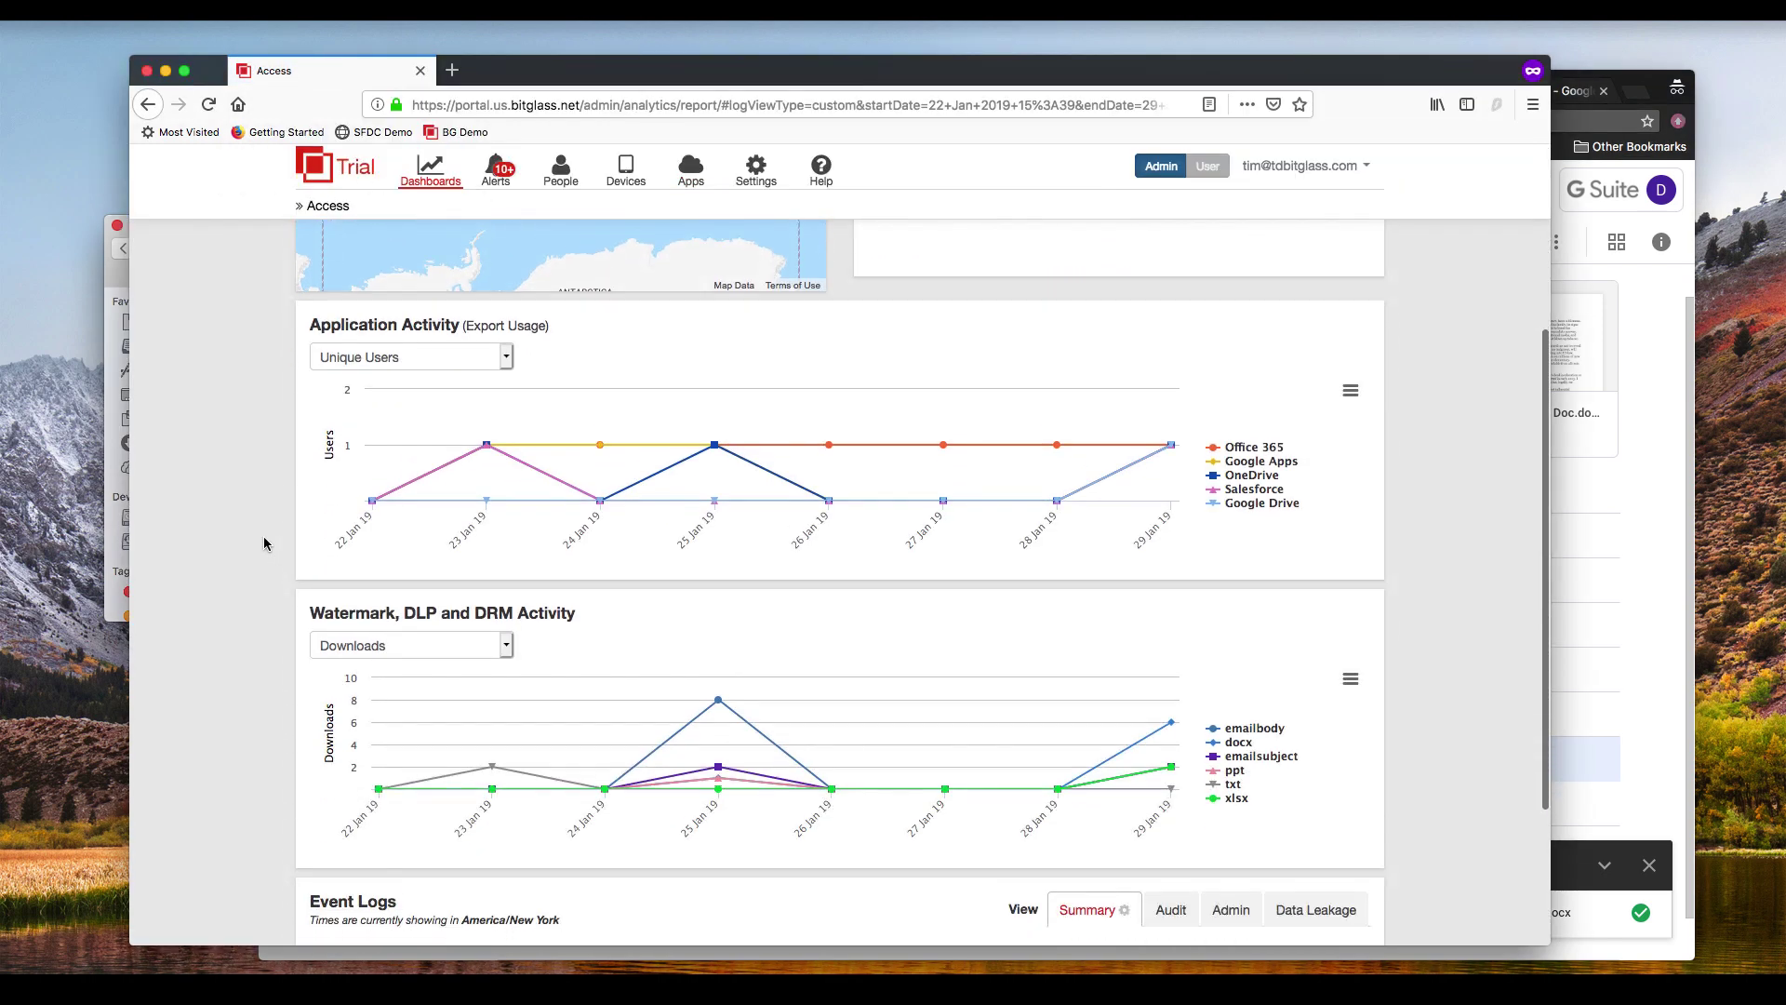
scroll(265, 535, "down", 2)
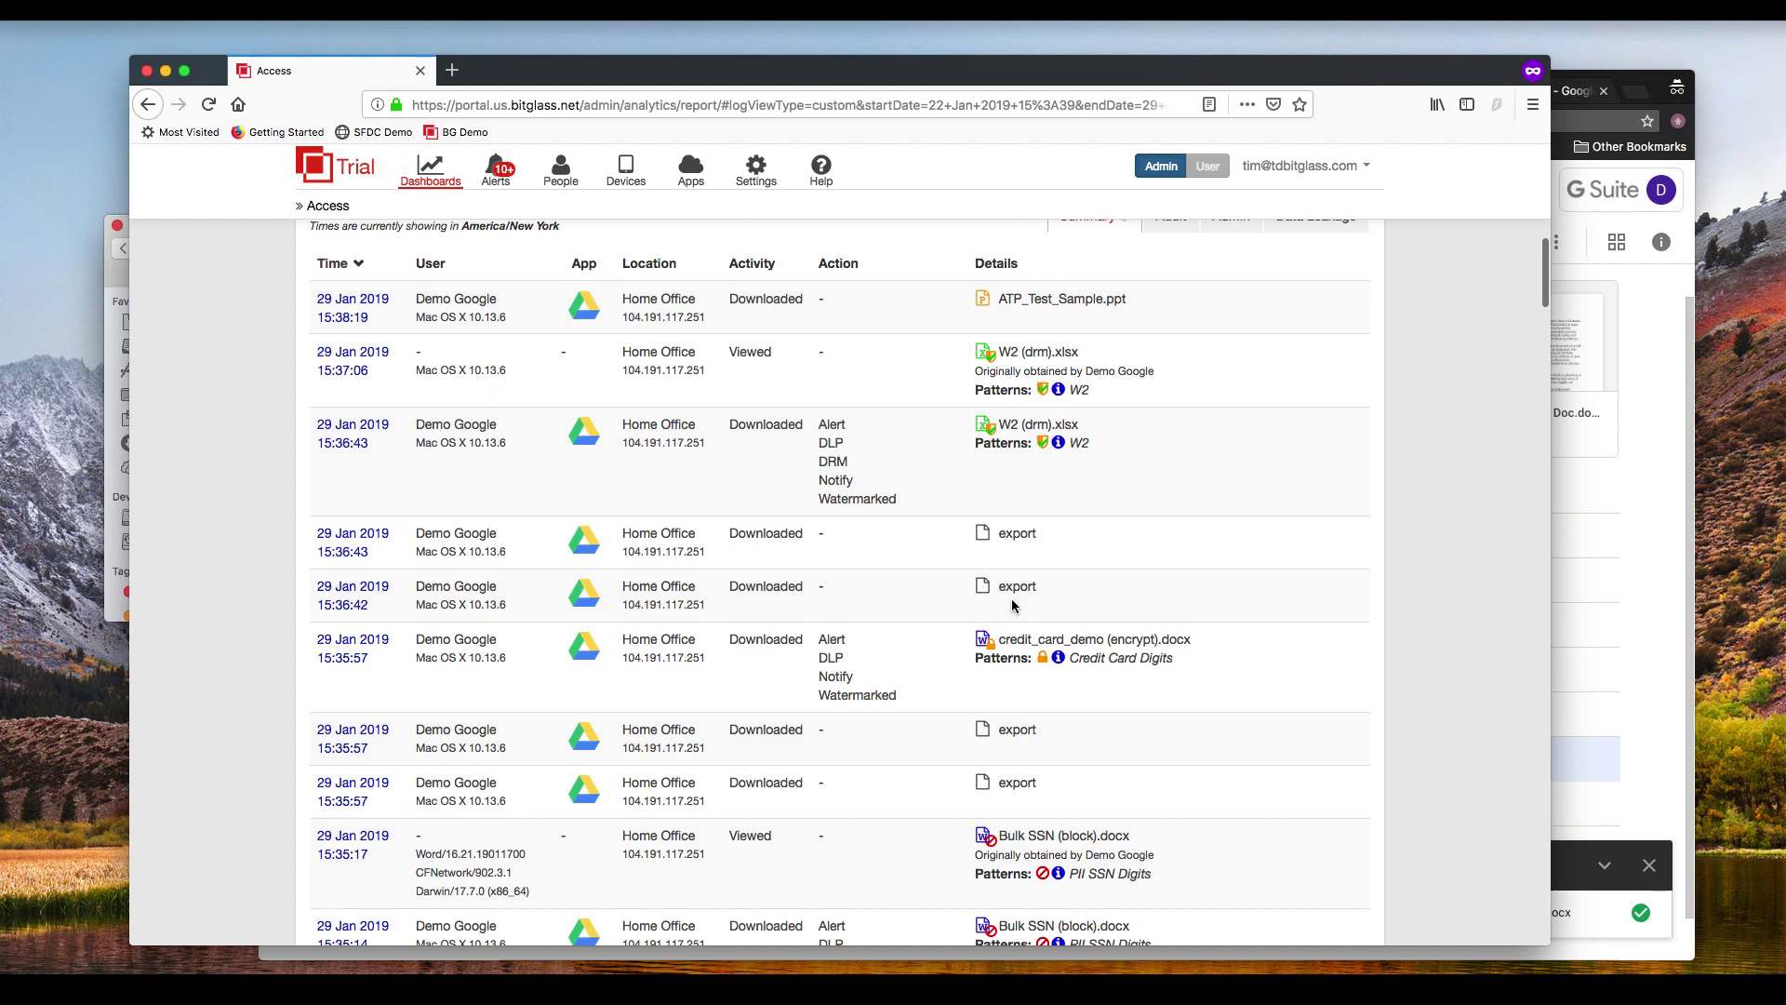
scroll(1013, 605, "down", 2)
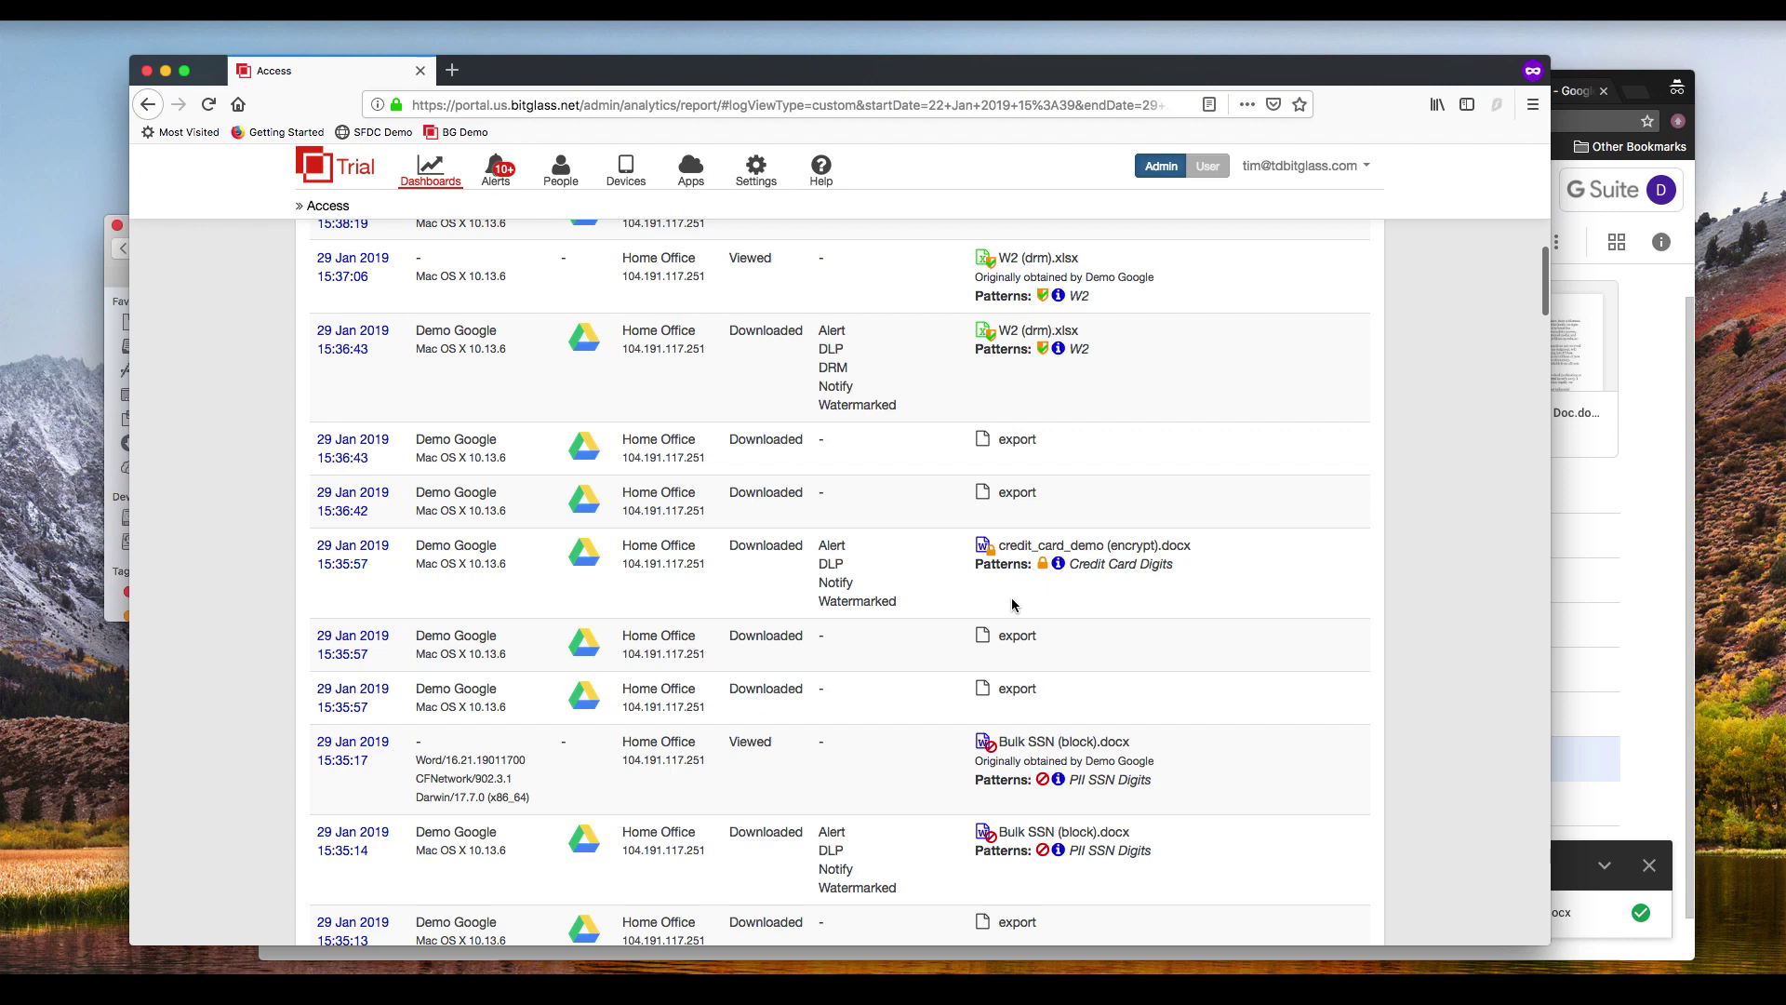
scroll(1013, 606, "up", 2)
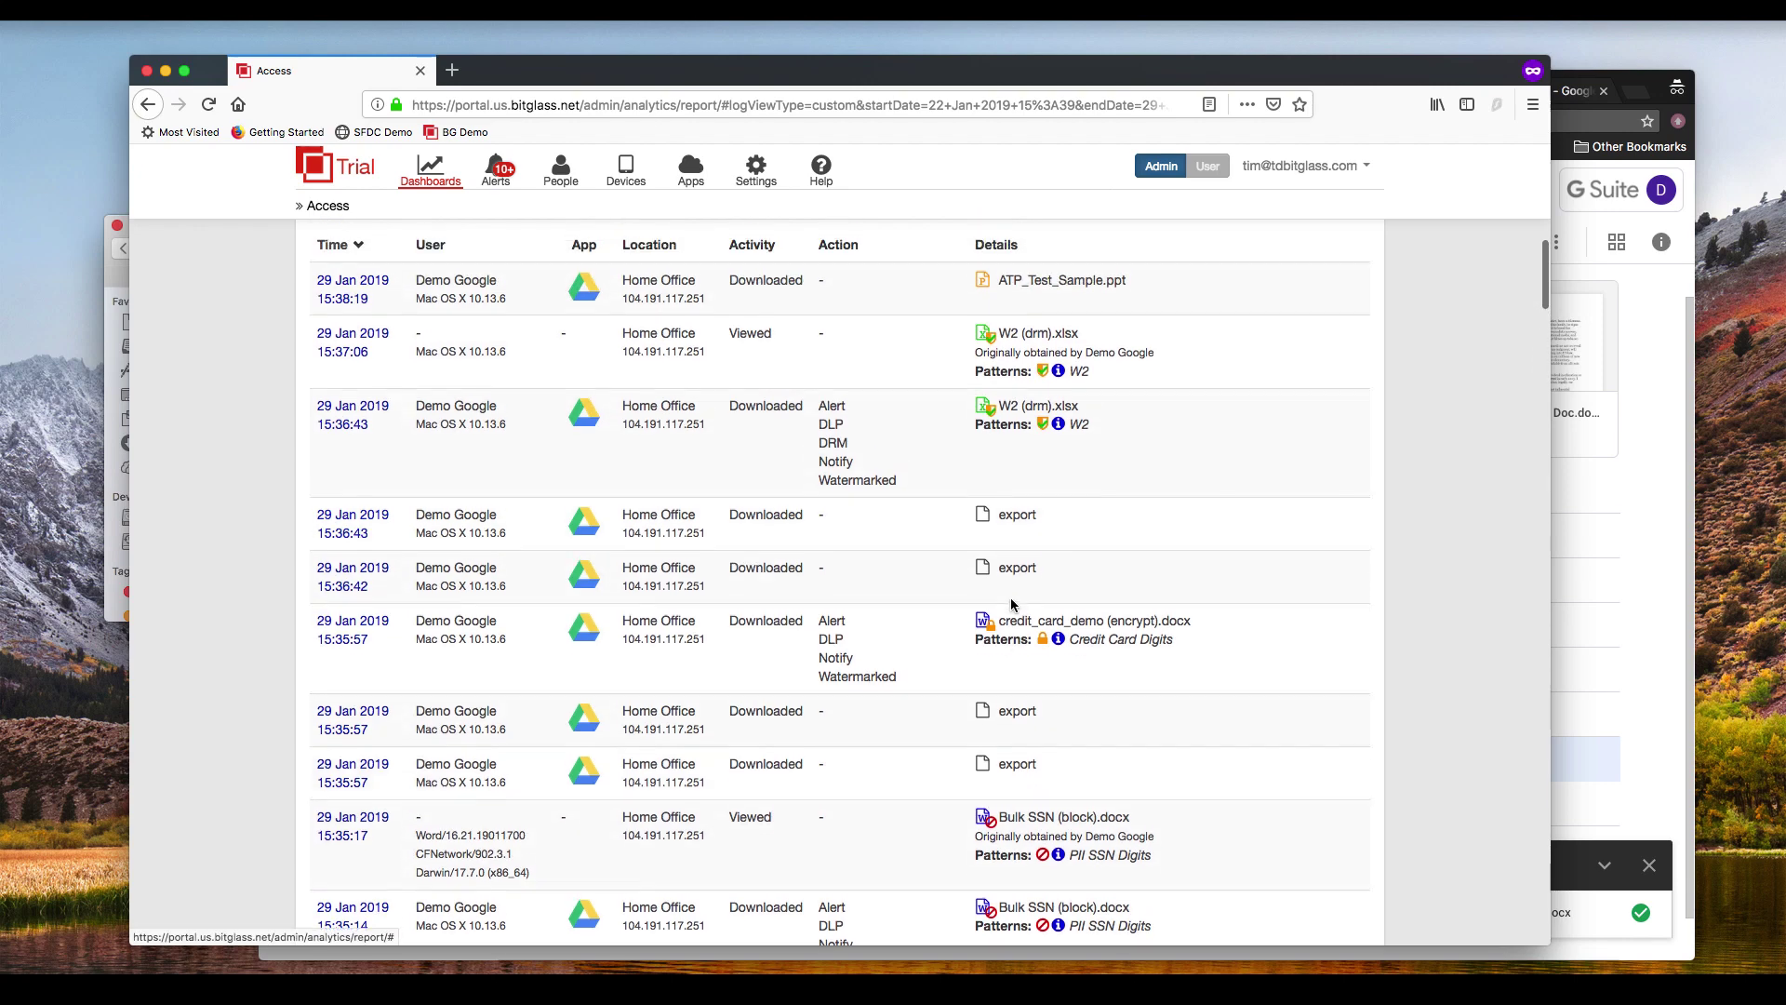
scroll(1013, 605, "down", 2)
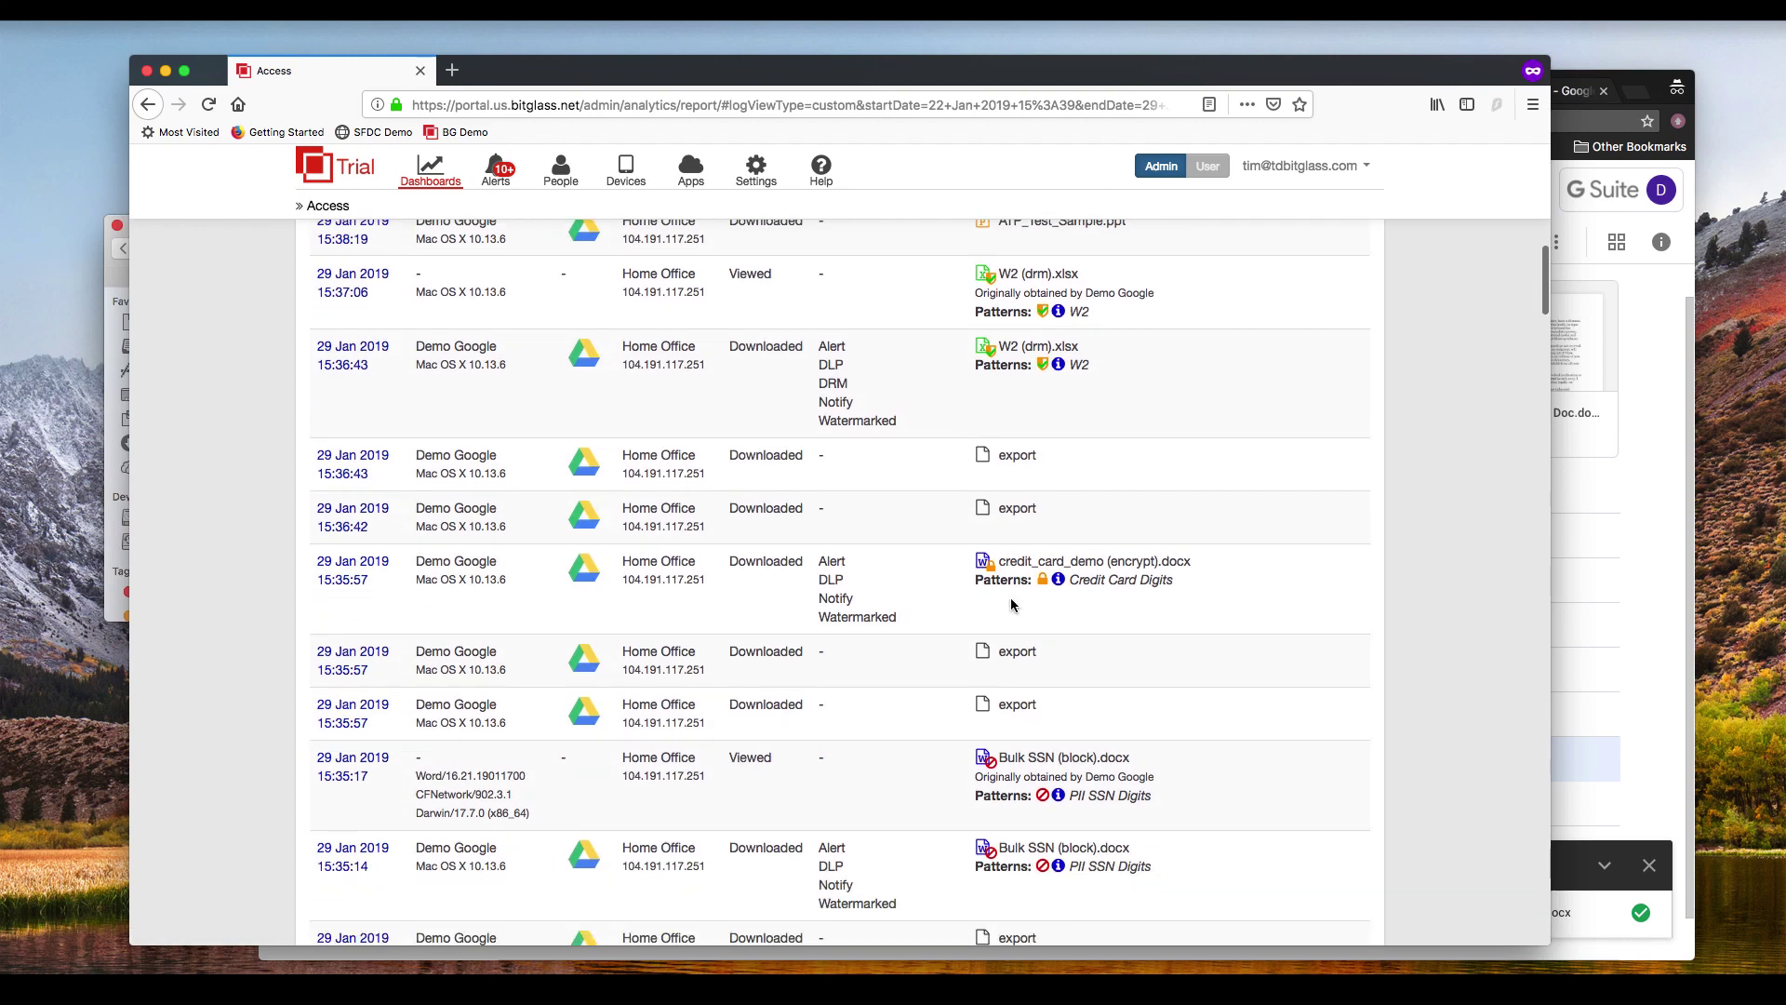